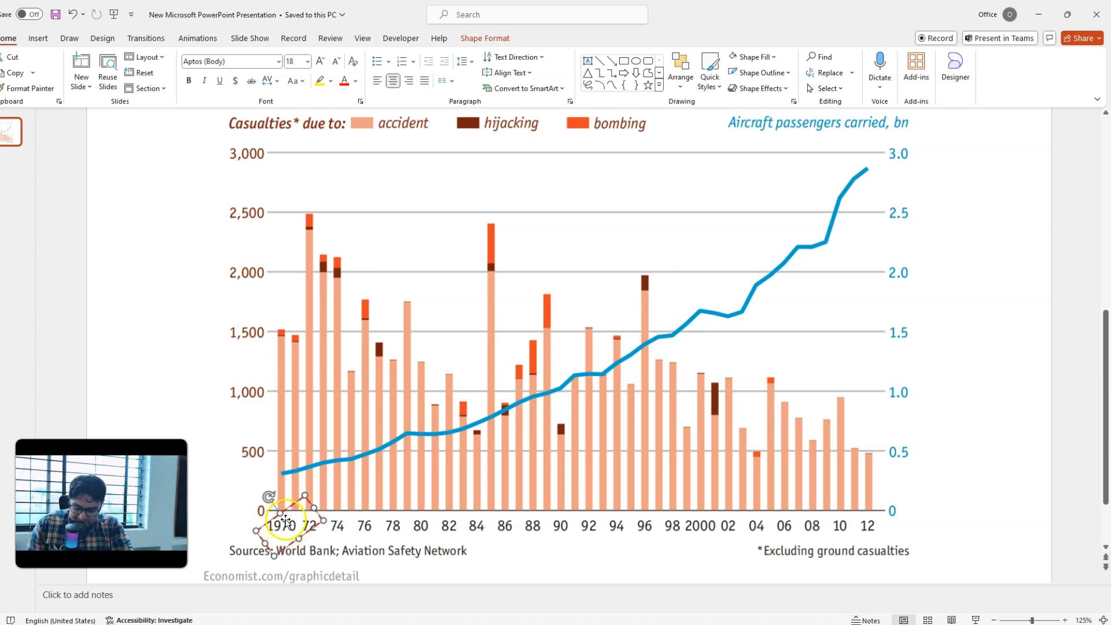
Step: Duplicate the tilted dashed red rectangle and place the copy over the 74–78 year labels
{"action": "key", "text": "ctrl+v"}
{"action": "left_click_drag", "start_coordinate": [297, 517], "coordinate": [372, 511]}
{"action": "key", "text": "ctrl+z"}
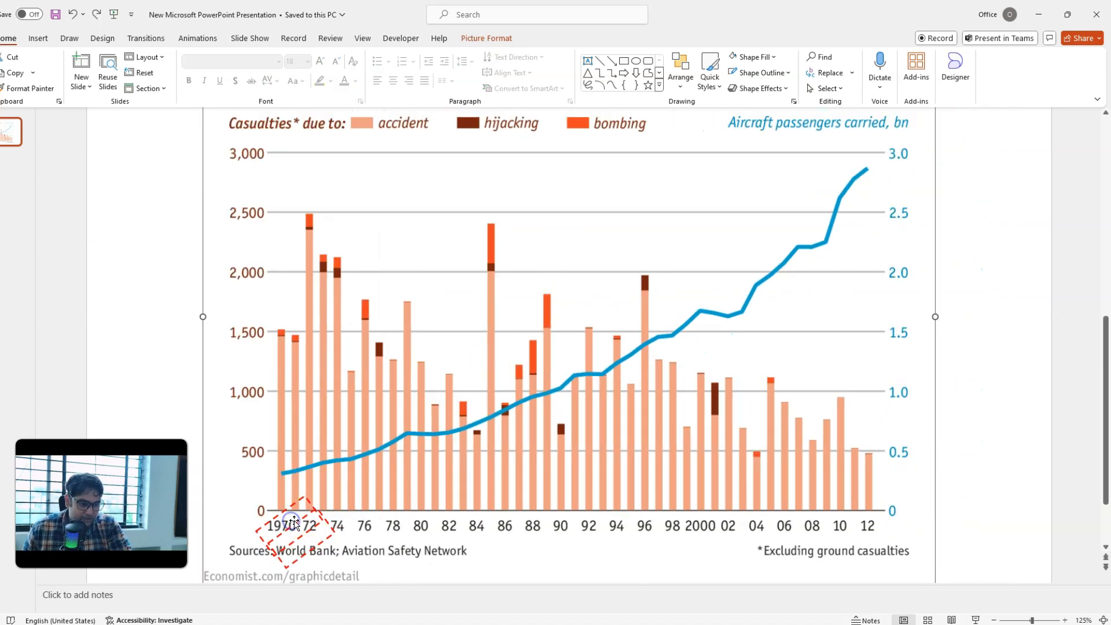
{"action": "left_click", "coordinate": [303, 523]}
{"action": "left_click_drag", "start_coordinate": [302, 523], "coordinate": [368, 512]}
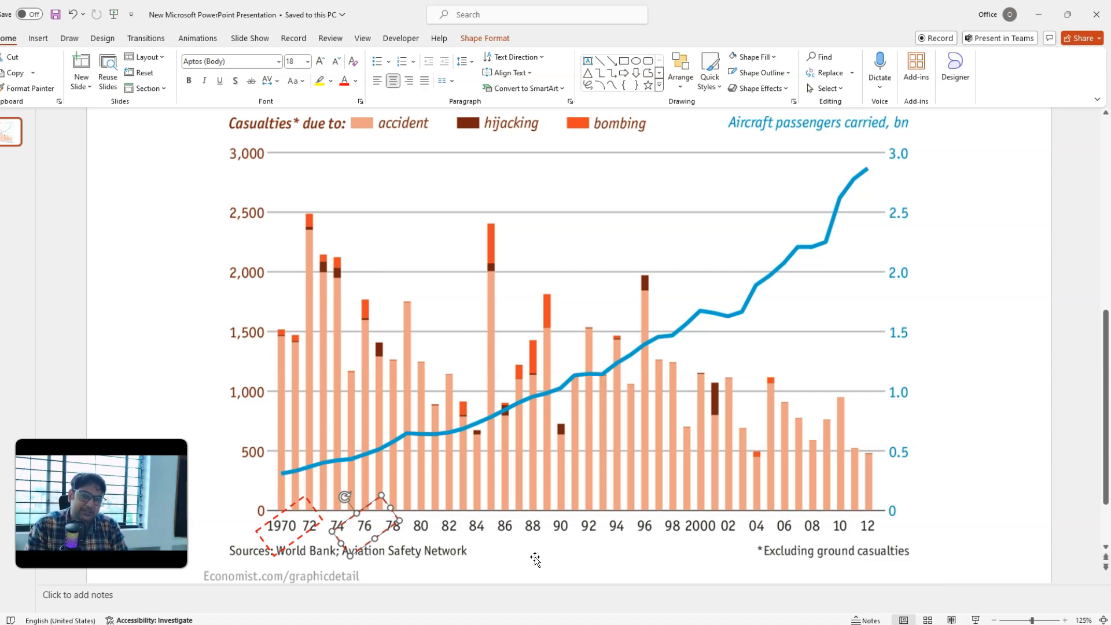
Step: Remove the extra tilted rectangle and fit one dashed red rectangle, set level, around the sources and ground casualties note
{"action": "left_click", "coordinate": [348, 517]}
{"action": "key", "text": "Delete"}
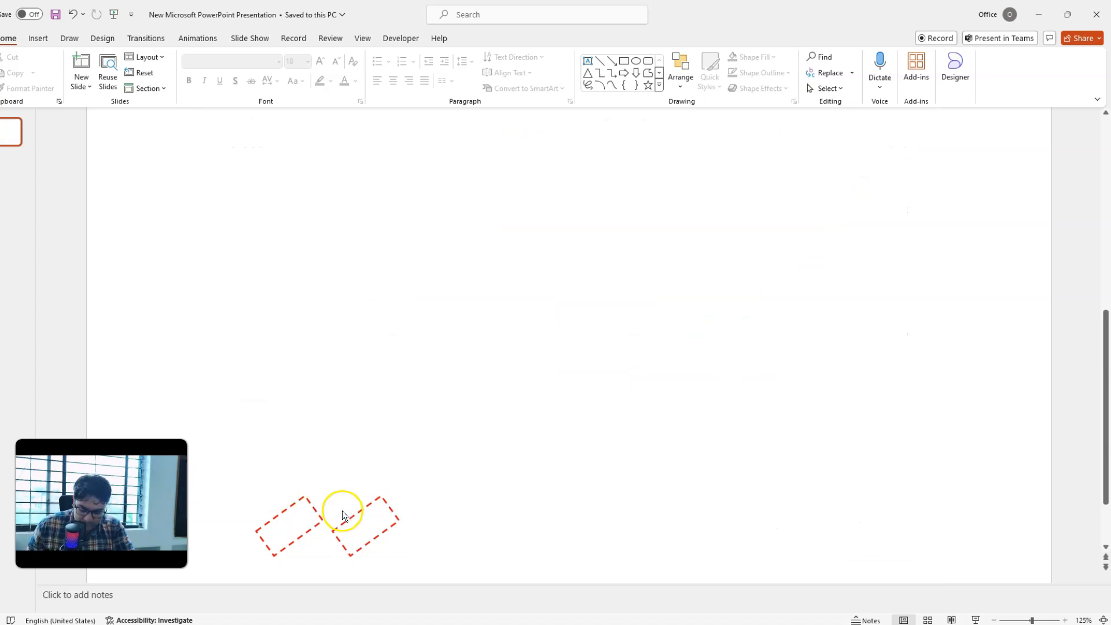
{"action": "key", "text": "ctrl+z"}
{"action": "left_click_drag", "start_coordinate": [350, 519], "coordinate": [291, 496]}
{"action": "left_click_drag", "start_coordinate": [276, 547], "coordinate": [941, 553]}
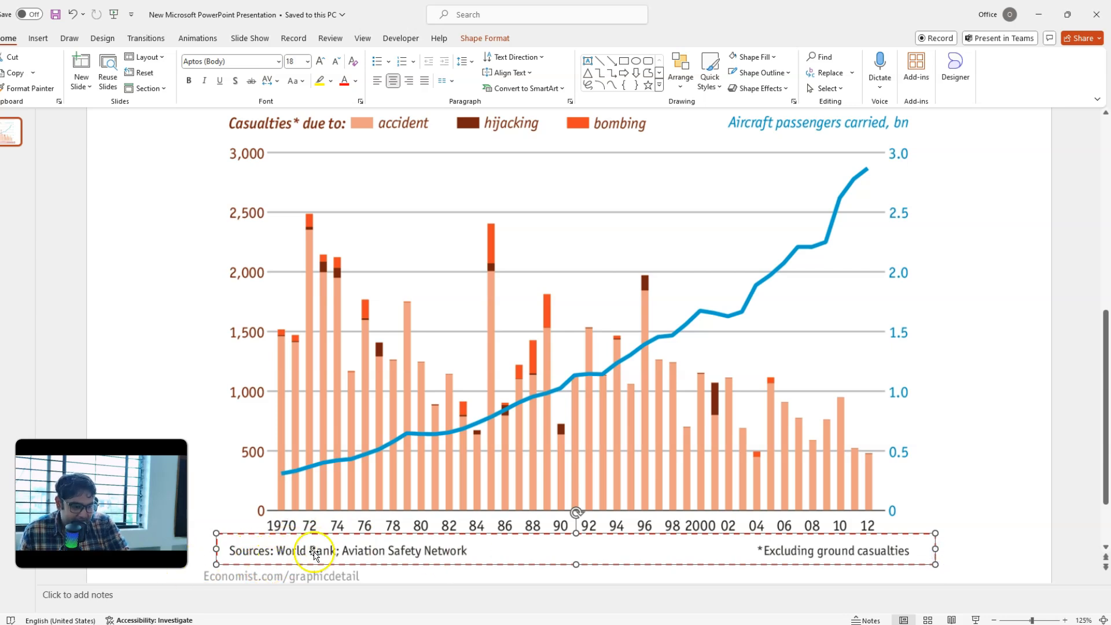
{"action": "scroll", "coordinate": [359, 547], "scroll_direction": "up", "scroll_amount": 3}
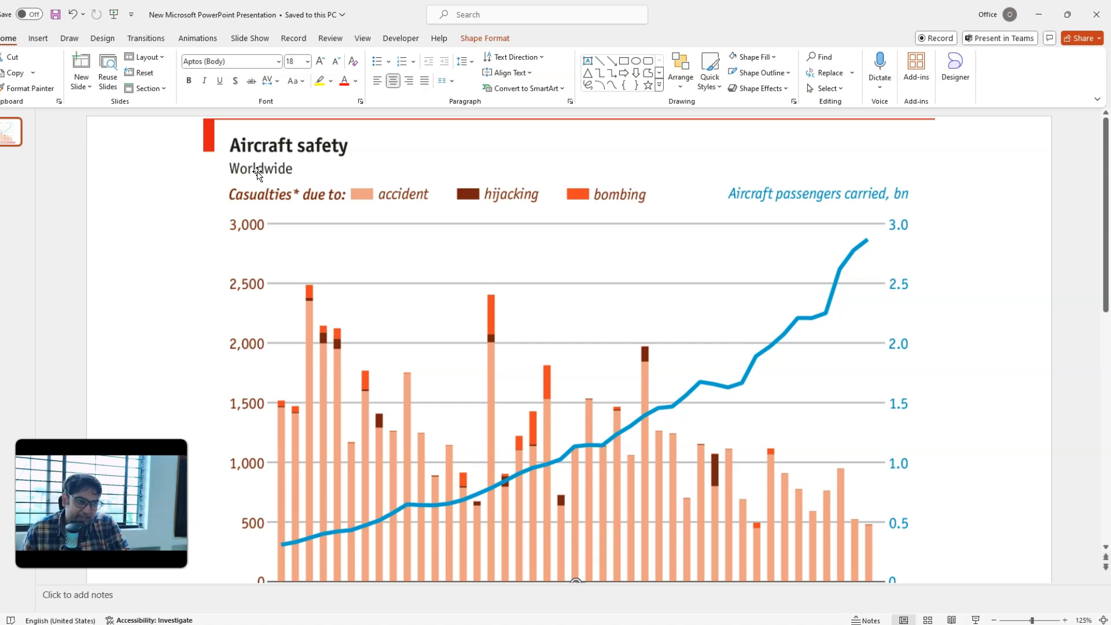
{"action": "scroll", "coordinate": [243, 199], "scroll_direction": "down", "scroll_amount": 3}
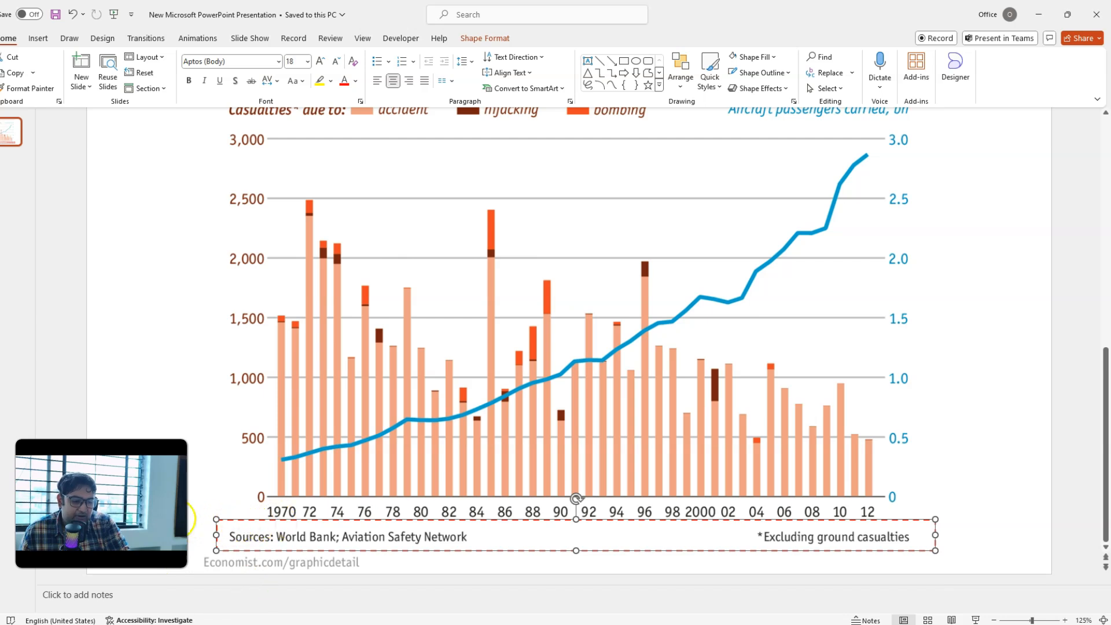
{"action": "left_click", "coordinate": [197, 521]}
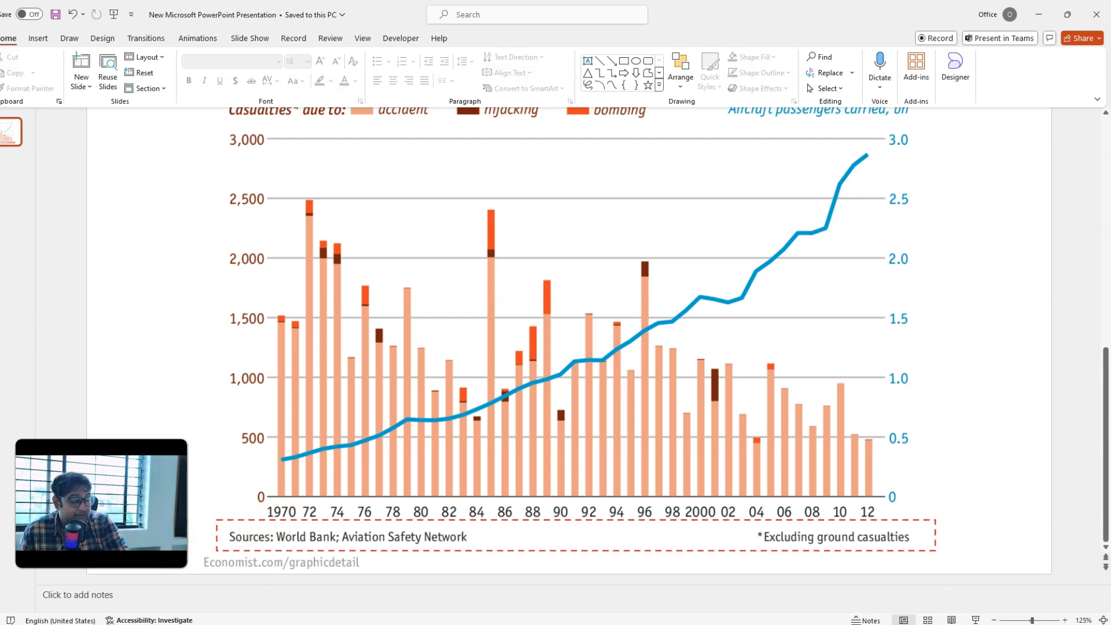
{"action": "scroll", "coordinate": [570, 344], "scroll_direction": "up", "scroll_amount": 2}
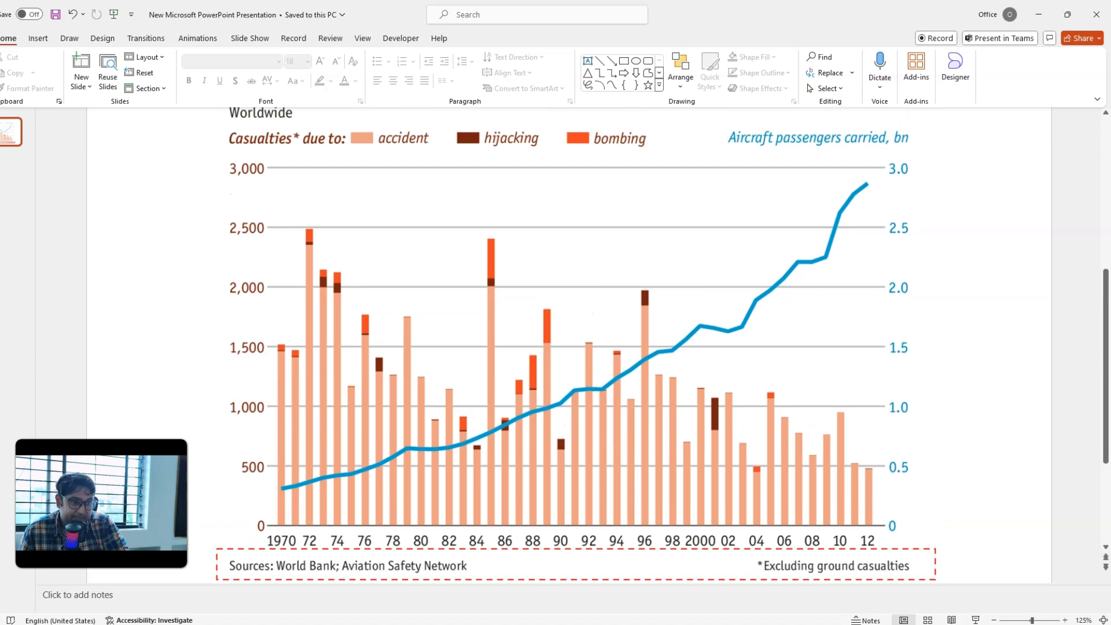
{"action": "scroll", "coordinate": [354, 193], "scroll_direction": "down", "scroll_amount": 1}
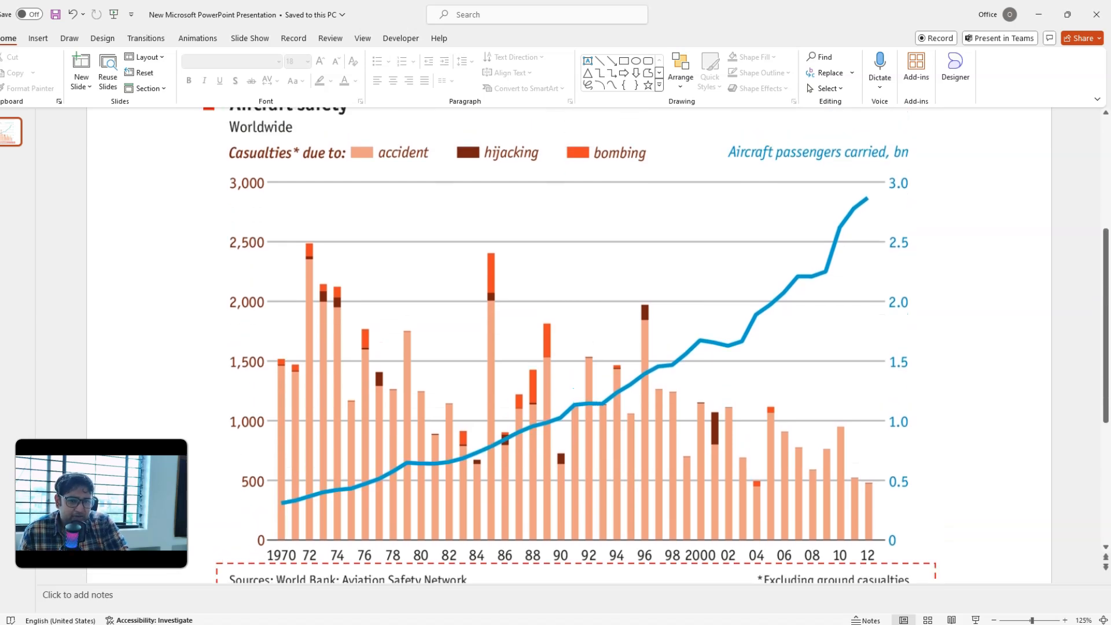
{"action": "scroll", "coordinate": [303, 209], "scroll_direction": "up", "scroll_amount": 1}
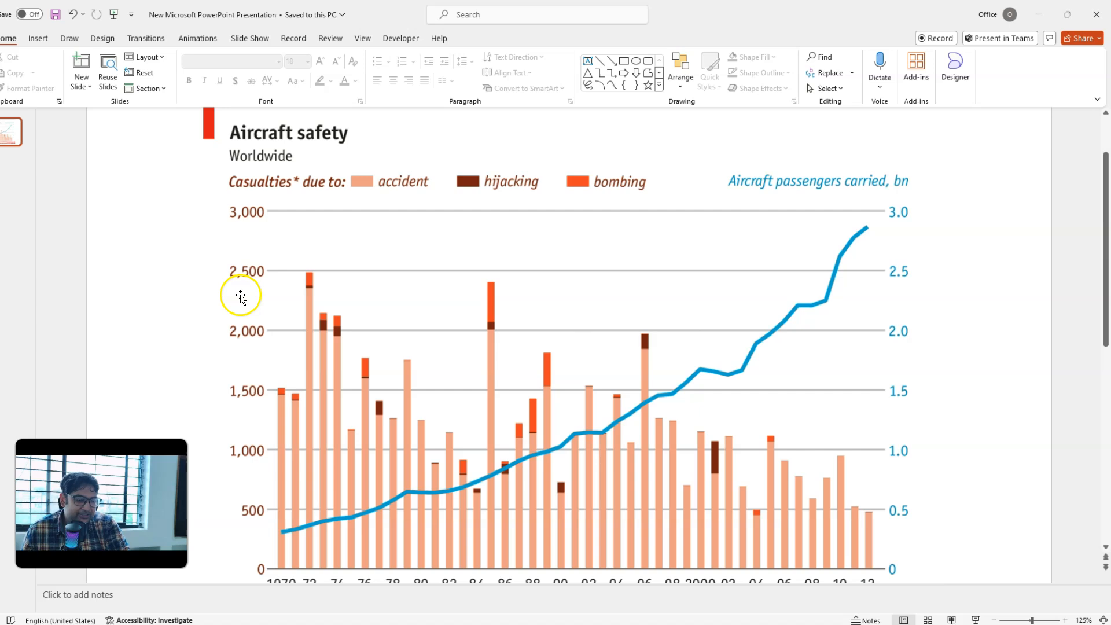
{"action": "scroll", "coordinate": [243, 299], "scroll_direction": "down", "scroll_amount": 2, "text": "ctrl"}
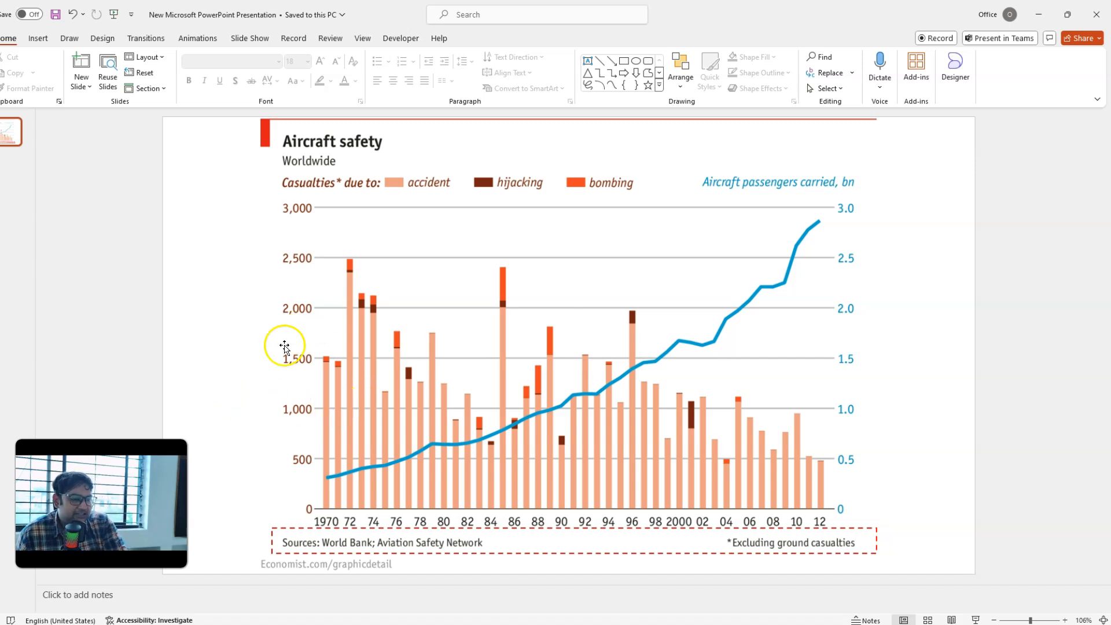
Step: Switch to the Excel worksheet and review the column headings for the year and the casualty types
{"action": "key", "text": "alt+Tab"}
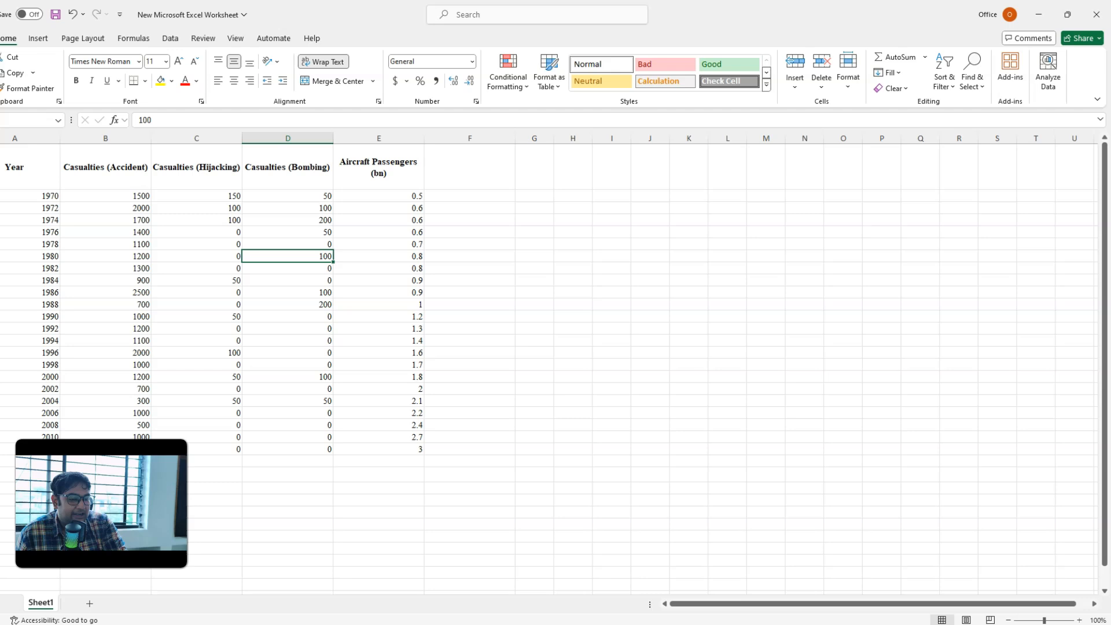
{"action": "left_click", "coordinate": [79, 266]}
{"action": "left_click_drag", "start_coordinate": [20, 162], "coordinate": [401, 166]}
{"action": "left_click", "coordinate": [17, 168]}
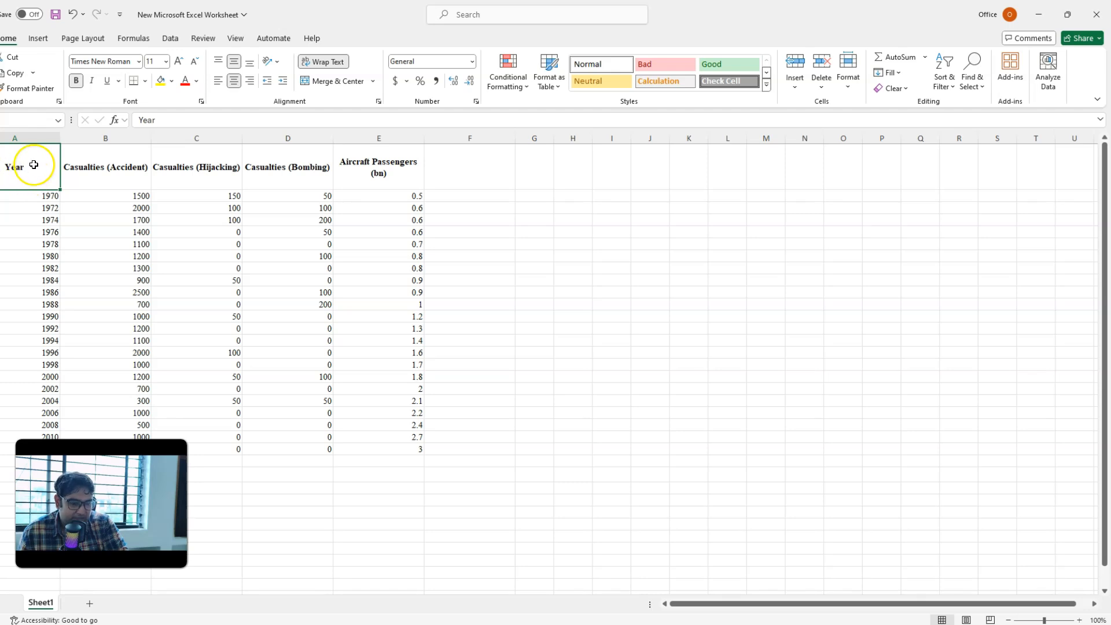
{"action": "left_click_drag", "start_coordinate": [35, 166], "coordinate": [288, 170]}
{"action": "double_click", "coordinate": [78, 176]}
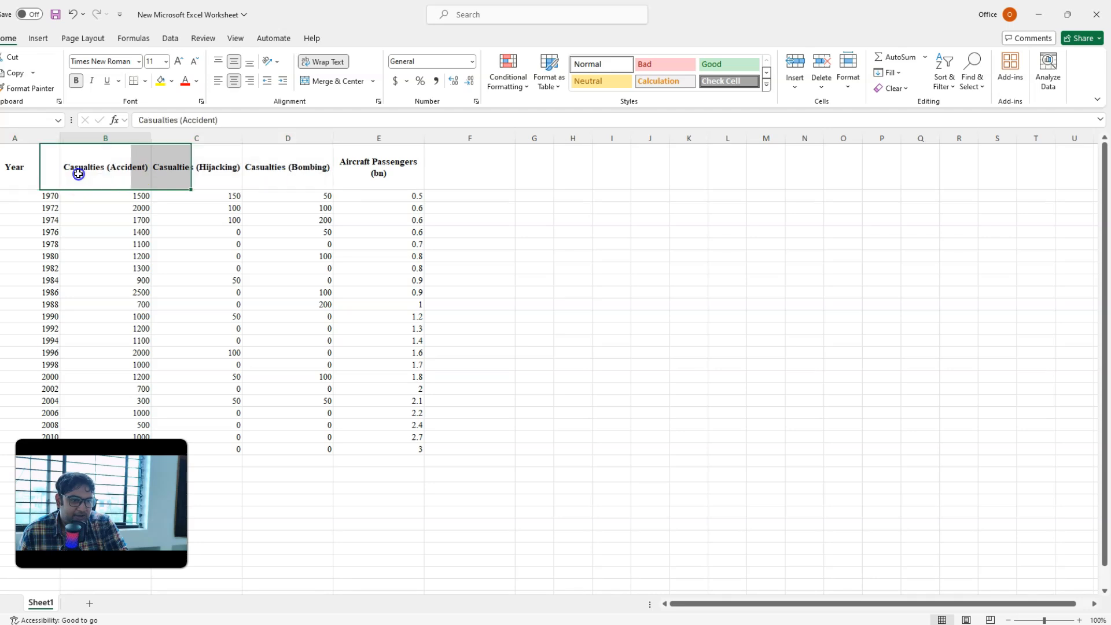
{"action": "double_click", "coordinate": [224, 169]}
{"action": "double_click", "coordinate": [296, 154]}
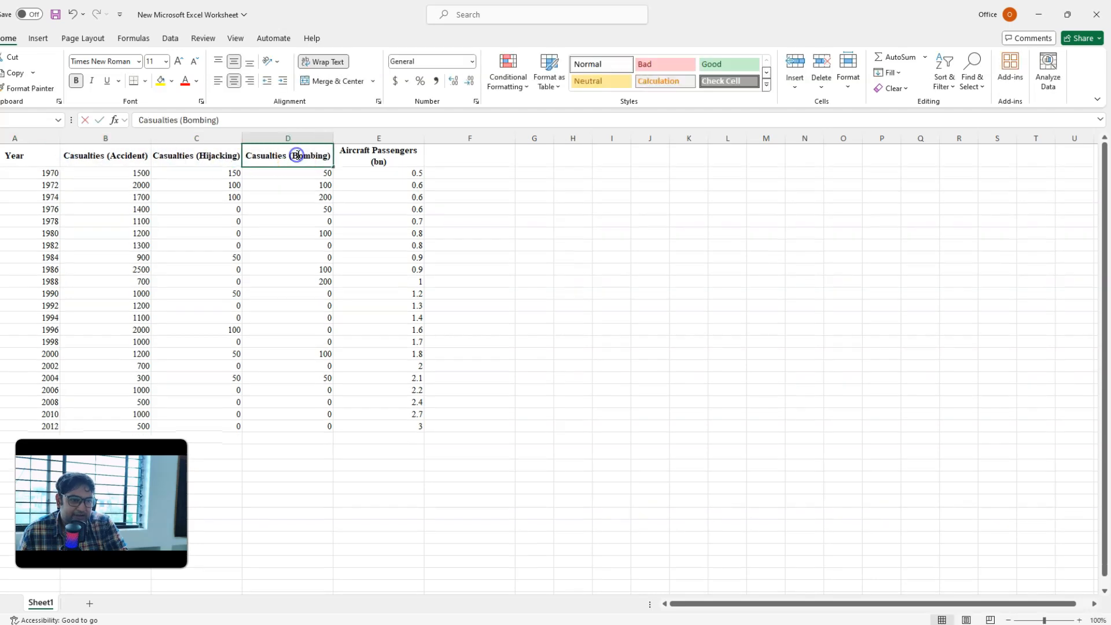
Step: Widen the Aircraft Passengers (bn) column so that its heading fits on one line
{"action": "double_click", "coordinate": [370, 154]}
{"action": "left_click_drag", "start_coordinate": [428, 134], "coordinate": [445, 137]}
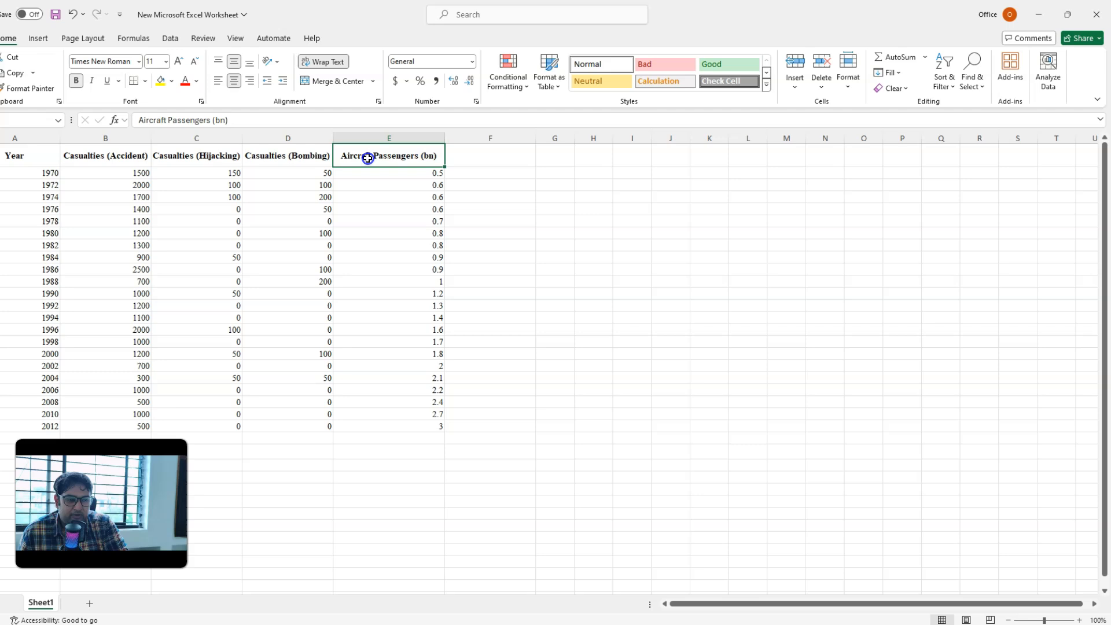
{"action": "left_click", "coordinate": [105, 199]}
{"action": "left_click_drag", "start_coordinate": [19, 157], "coordinate": [276, 426]}
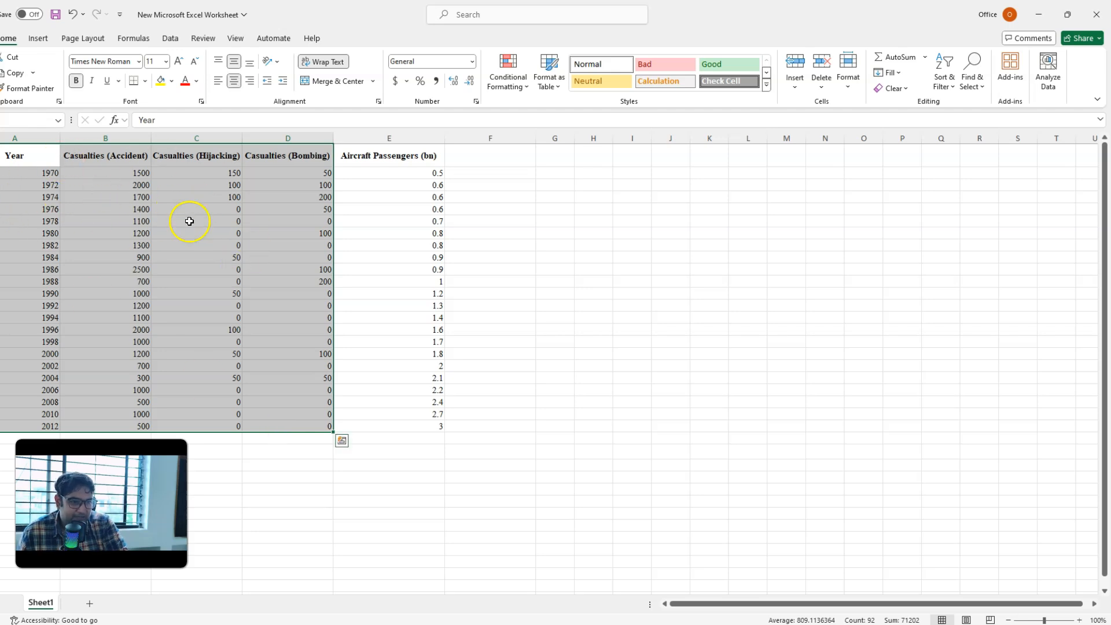
{"action": "left_click", "coordinate": [38, 39]}
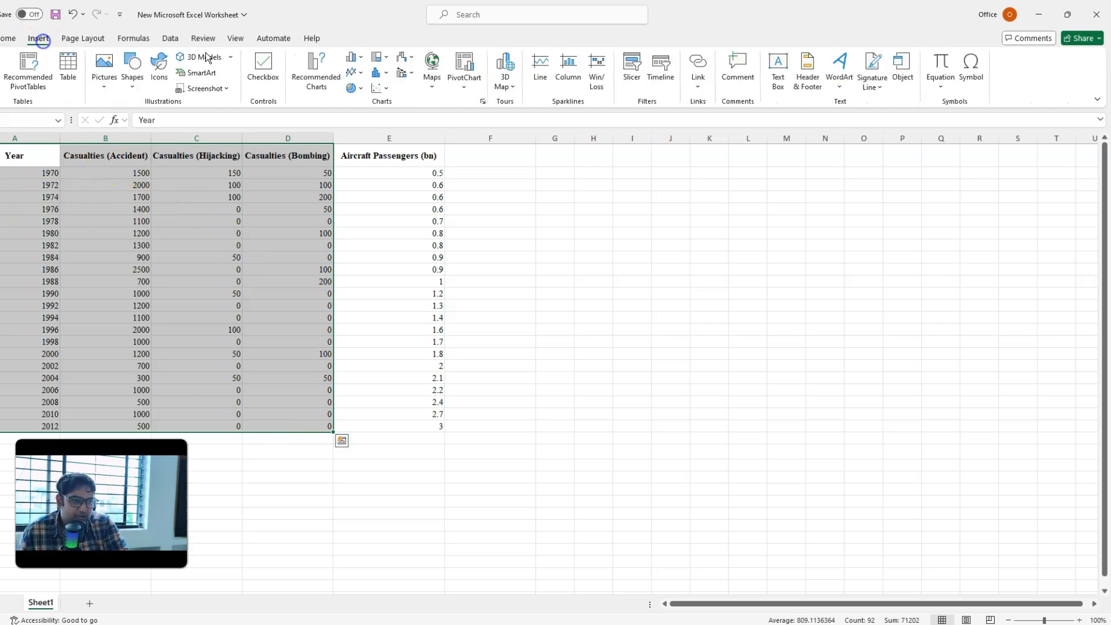
{"action": "left_click", "coordinate": [354, 57]}
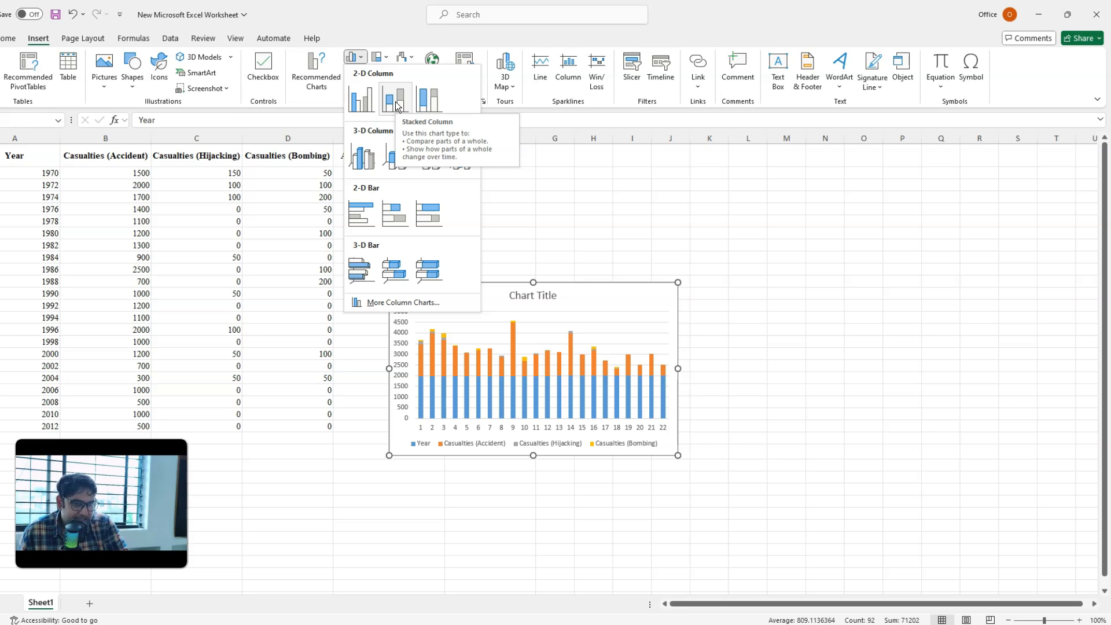
{"action": "left_click", "coordinate": [10, 210]}
Step: Clear the Year heading in A1 and insert a 2-D stacked column chart from the years and the three casualty columns, A1:D23
{"action": "left_click", "coordinate": [25, 152]}
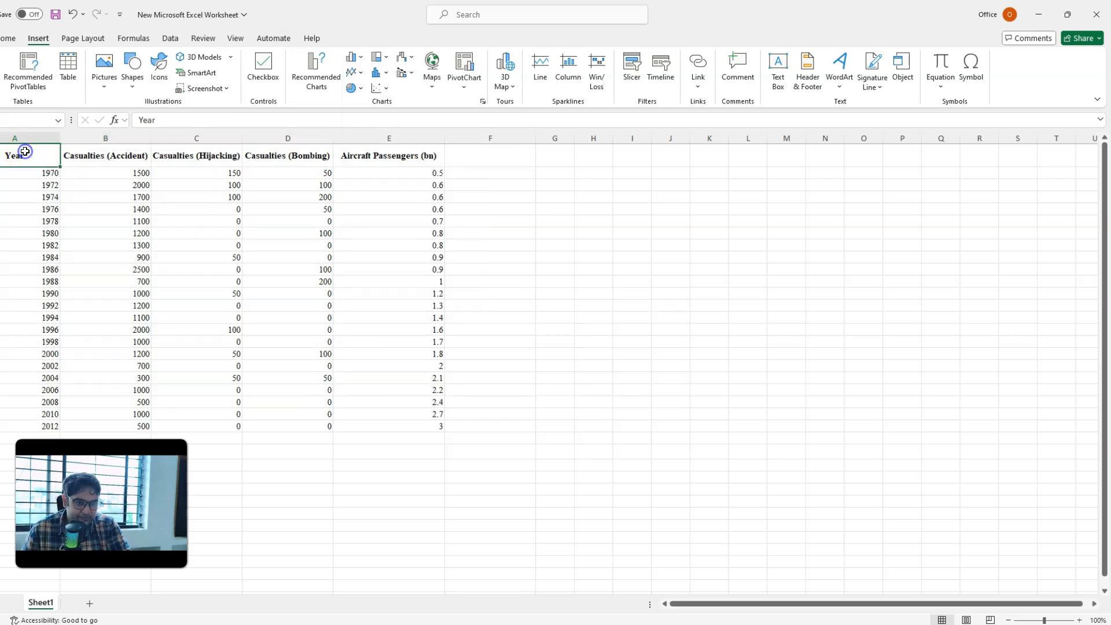
{"action": "left_click_drag", "start_coordinate": [25, 152], "coordinate": [283, 424]}
{"action": "left_click", "coordinate": [351, 57]}
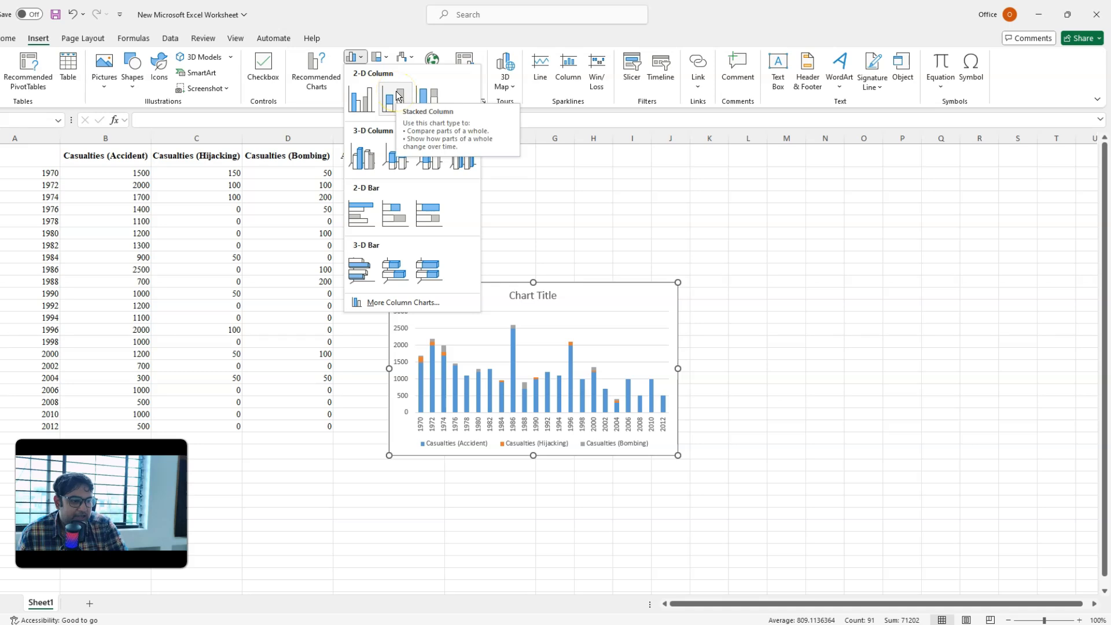
{"action": "left_click", "coordinate": [392, 105]}
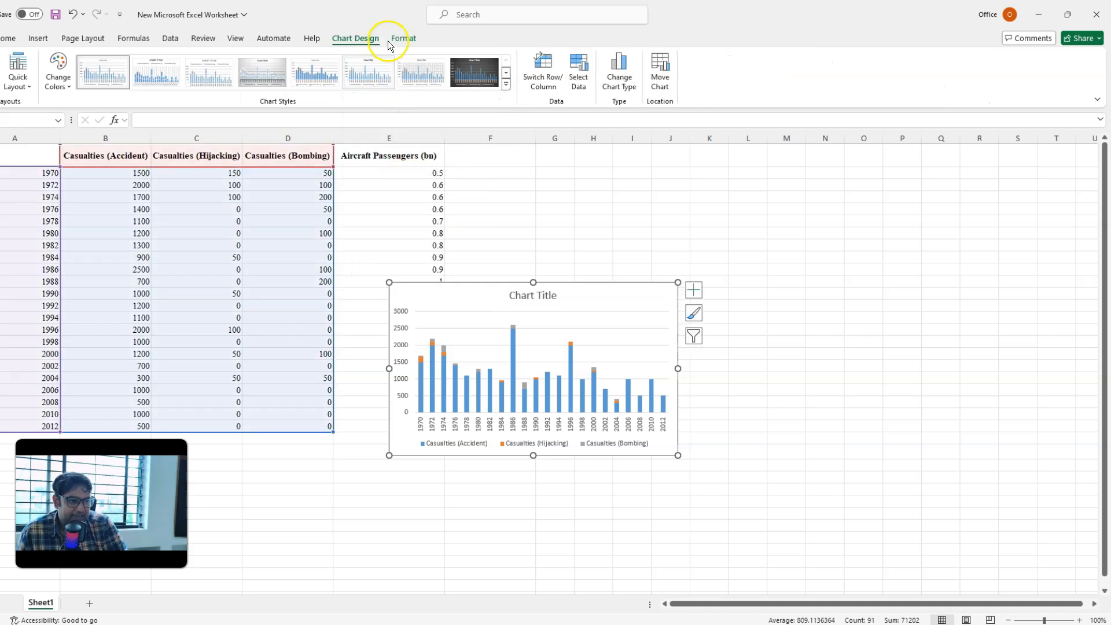
{"action": "left_click", "coordinate": [38, 39]}
{"action": "left_click", "coordinate": [352, 57]}
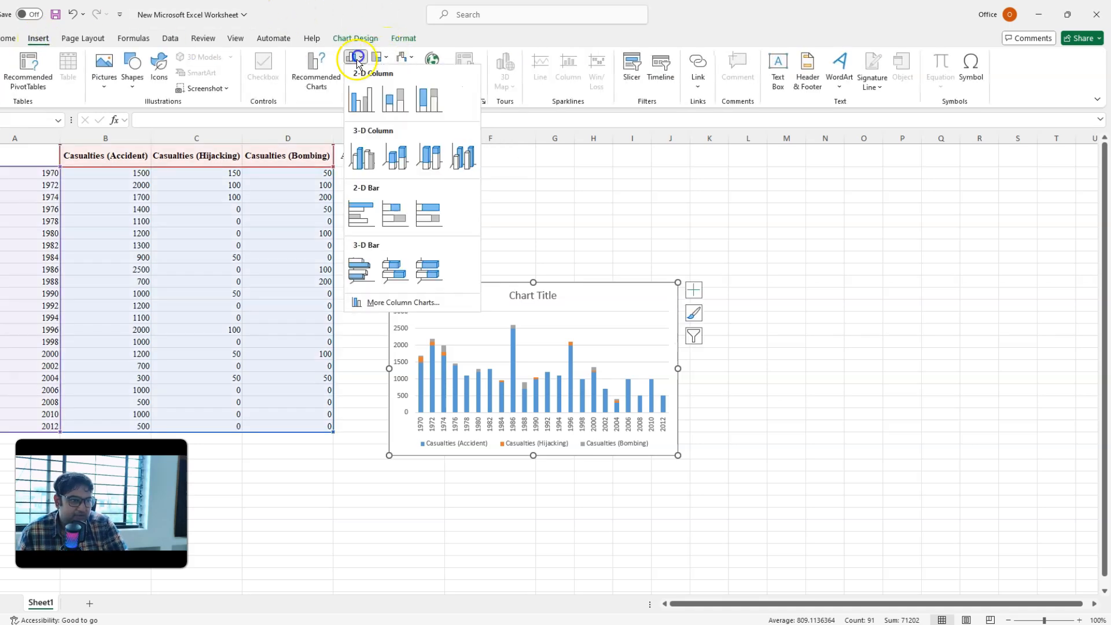
{"action": "left_click", "coordinate": [398, 102]}
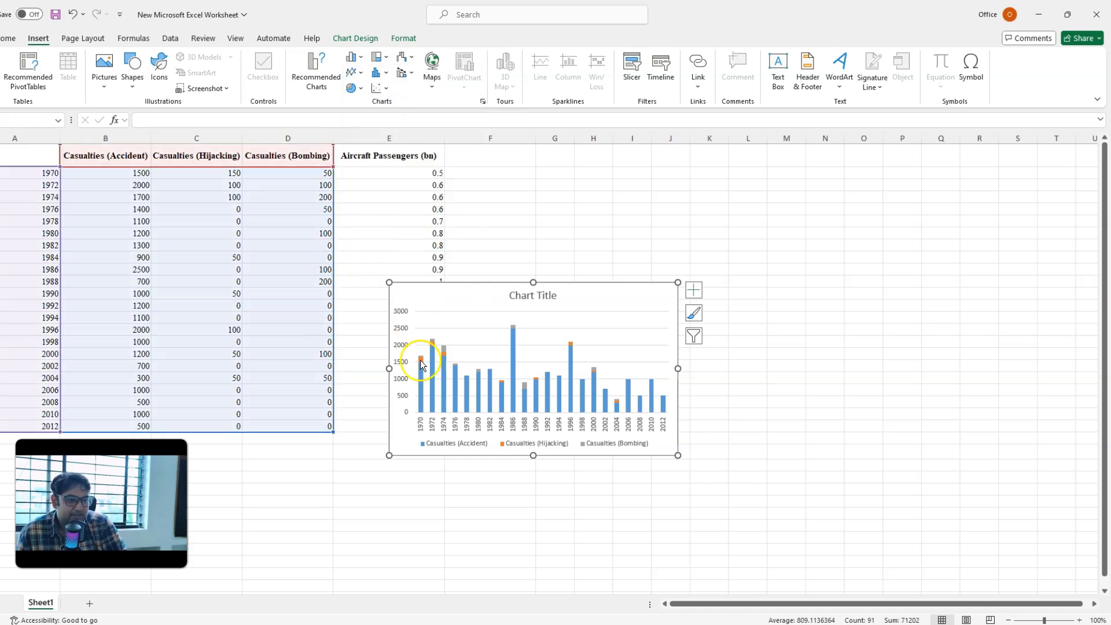
Step: Enlarge the chart to span about columns C to L, from just below the 1978 row to well below the table
{"action": "left_click_drag", "start_coordinate": [533, 285], "coordinate": [561, 226]}
{"action": "left_click_drag", "start_coordinate": [678, 341], "coordinate": [748, 347]}
{"action": "left_click_drag", "start_coordinate": [390, 455], "coordinate": [185, 505]}
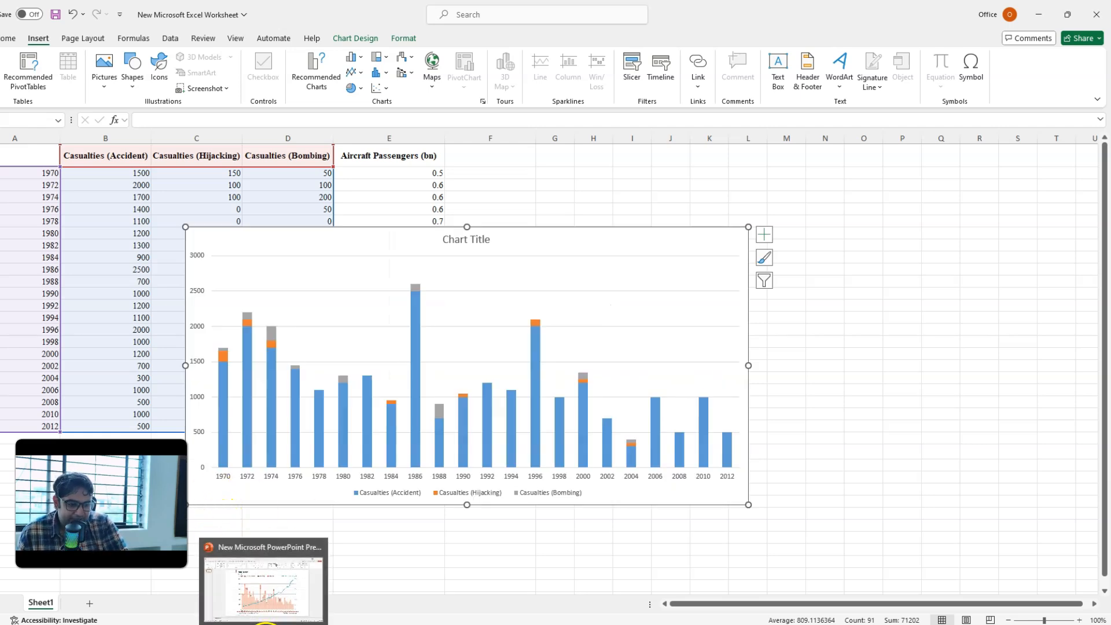
Step: Check the year labels on the reference chart in PowerPoint, and return to the Excel worksheet
{"action": "left_click", "coordinate": [265, 623]}
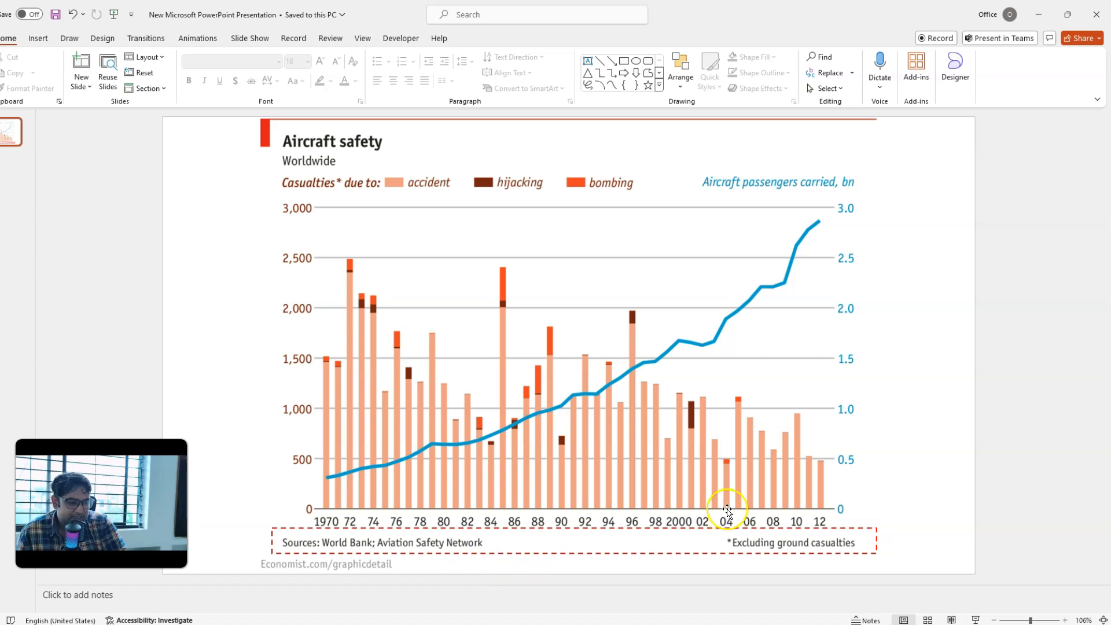
{"action": "left_click", "coordinate": [296, 624]}
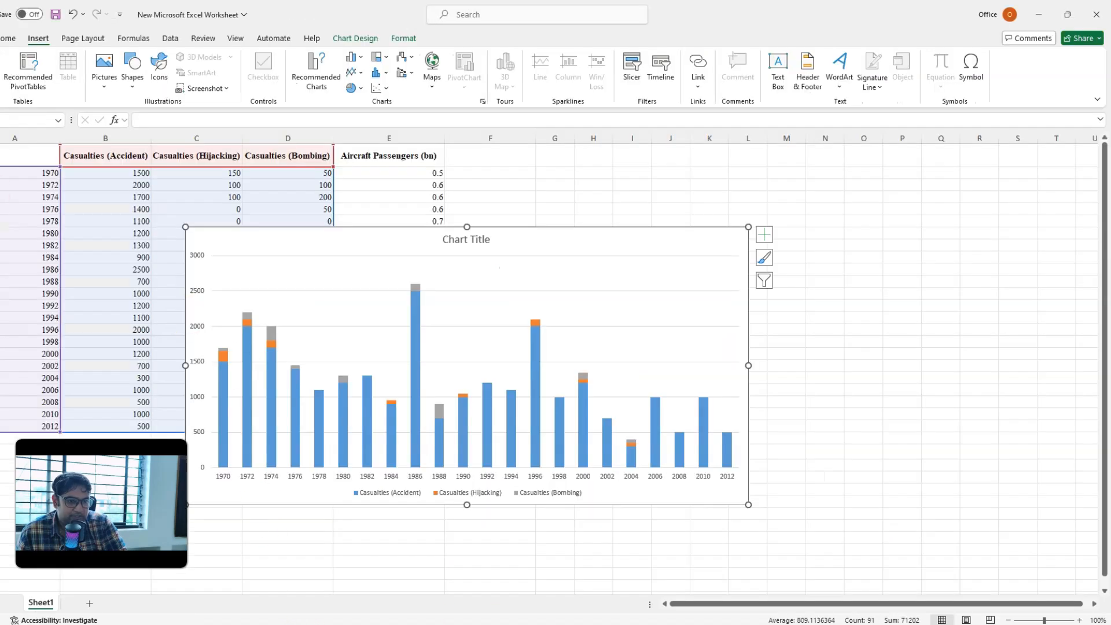
{"action": "left_click", "coordinate": [86, 570]}
Step: Enter the shortened years 72, 74, 74, 78 and 80 in cells A3 to A7
{"action": "left_click", "coordinate": [47, 187]}
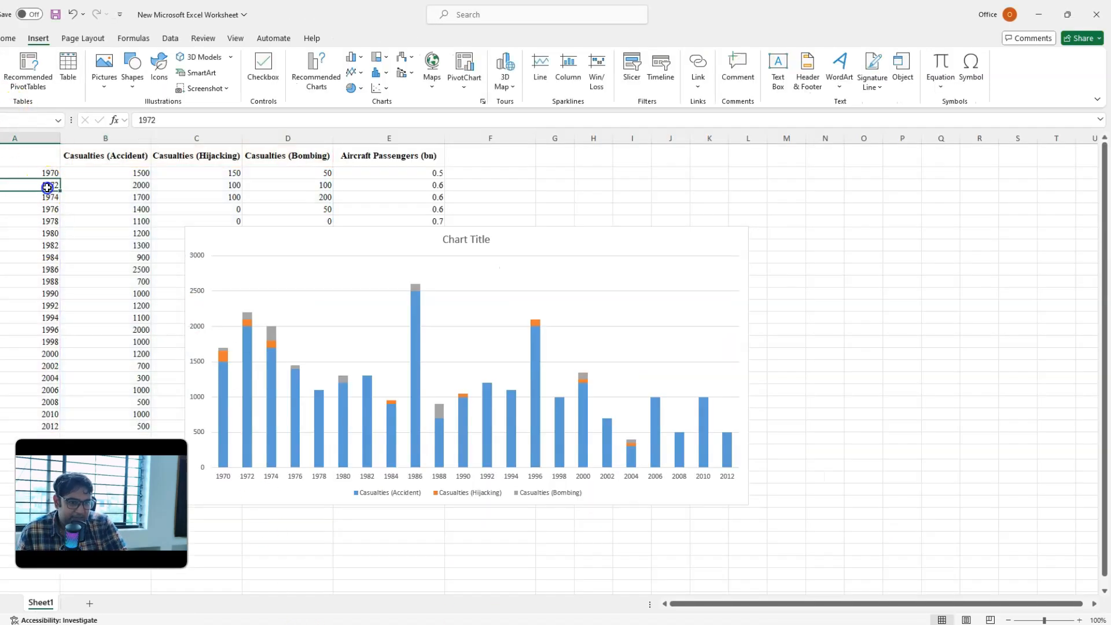
{"action": "type", "text": "725"}
{"action": "key", "text": "Return"}
{"action": "key", "text": "Up"}
{"action": "type", "text": "72"}
{"action": "key", "text": "Return"}
{"action": "key", "text": "Return"}
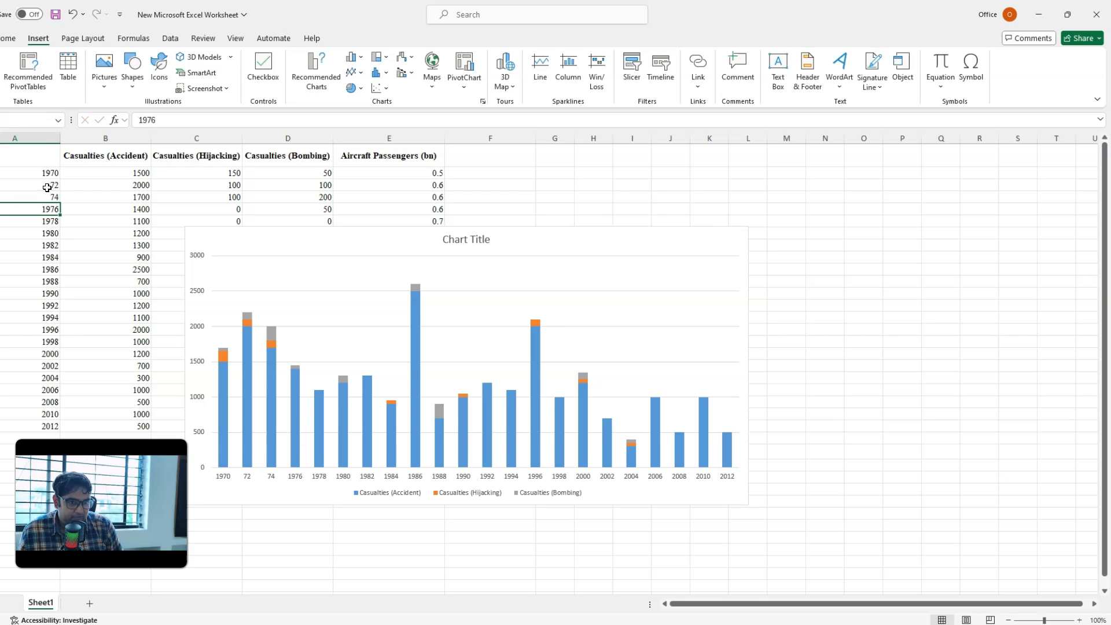
{"action": "key", "text": "Return"}
{"action": "type", "text": "78"}
{"action": "key", "text": "Return"}
{"action": "type", "text": "80"}
Step: Enter the shortened years 82, 84, 86 and 88 in cells A8 to A11
{"action": "key", "text": "Return"}
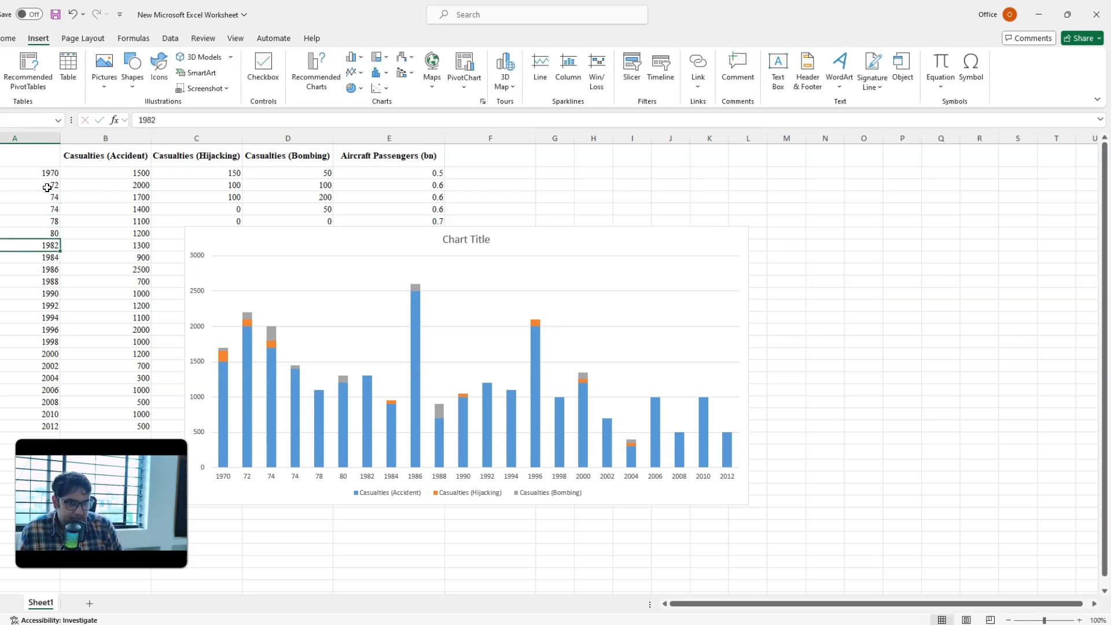
{"action": "type", "text": "82"}
{"action": "key", "text": "Return"}
{"action": "type", "text": "84"}
{"action": "key", "text": "Return"}
{"action": "type", "text": "863"}
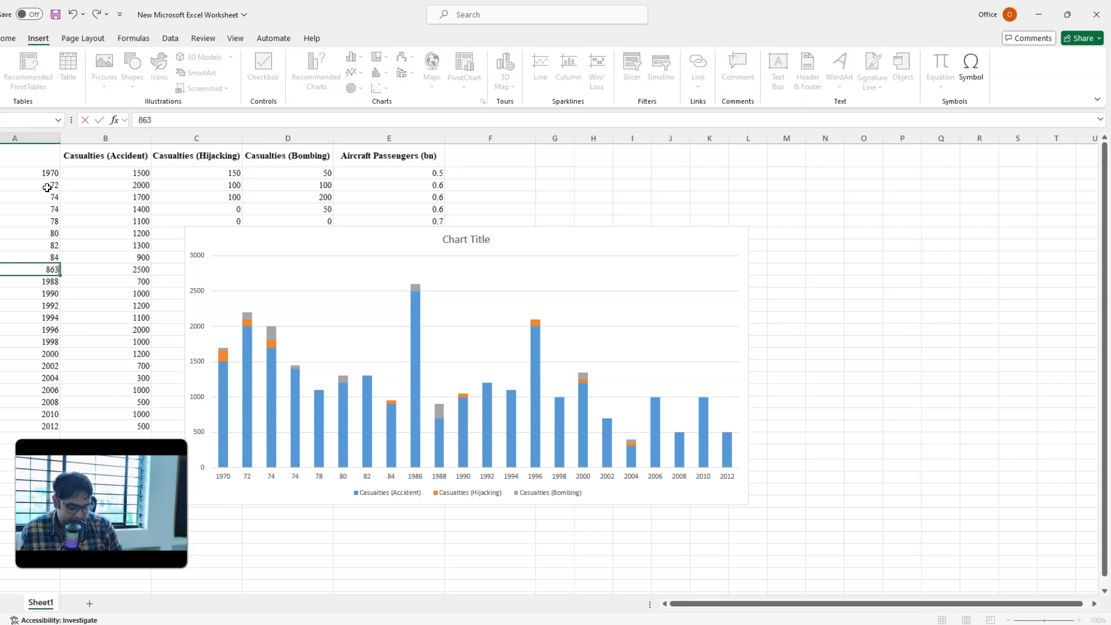
{"action": "key", "text": "Return"}
{"action": "type", "text": "88"}
Step: Enter the shortened years 90, 92, 94, 96 and 98 in cells A12 to A16, and skip the 2000 cell
{"action": "key", "text": "Return"}
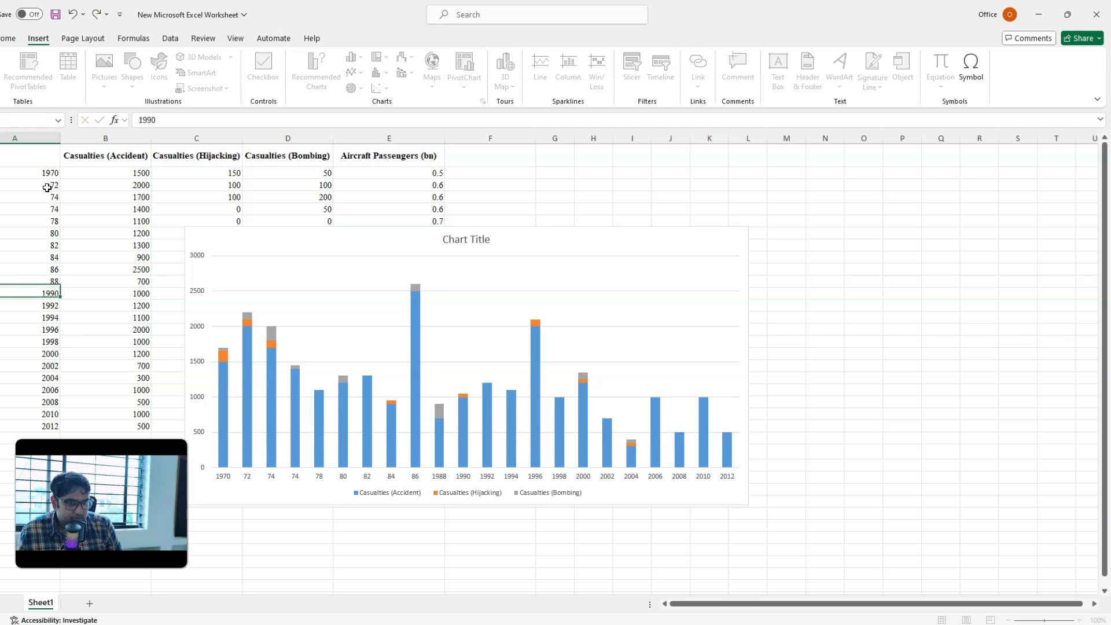
{"action": "type", "text": "90"}
{"action": "key", "text": "Return"}
{"action": "type", "text": "92"}
{"action": "key", "text": "Return"}
{"action": "type", "text": "94"}
{"action": "key", "text": "Return"}
{"action": "type", "text": "96"}
{"action": "key", "text": "Return"}
{"action": "type", "text": "98"}
Step: Enter the shortened years 2, 04, 6 and 8 as plain numbers in cells A18 to A21
{"action": "key", "text": "Return"}
{"action": "key", "text": "Return"}
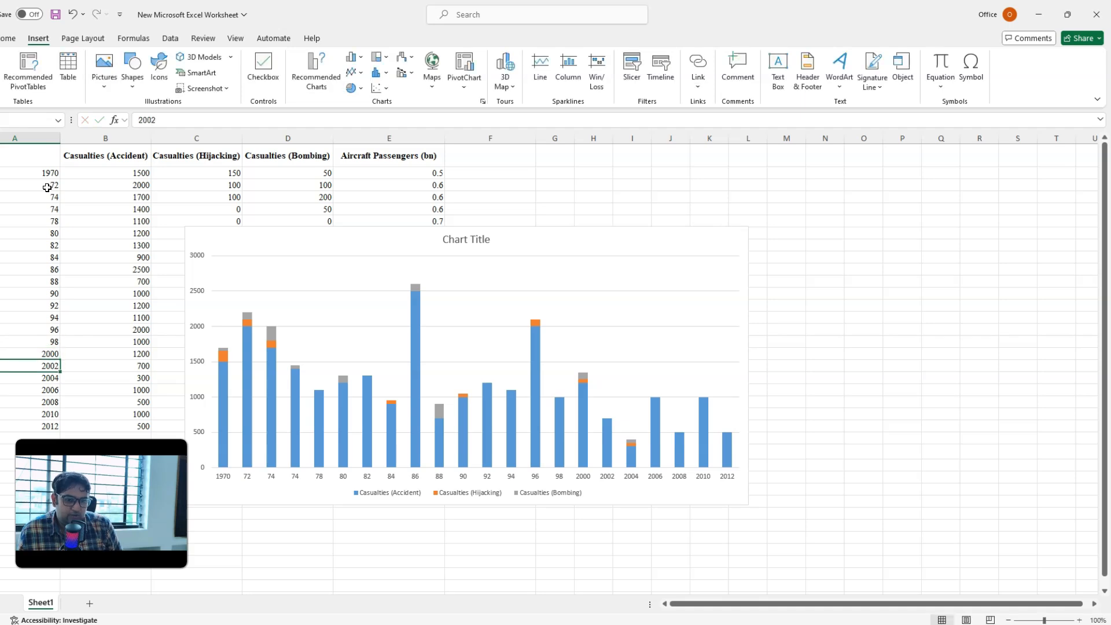
{"action": "type", "text": "2"}
{"action": "key", "text": "Return"}
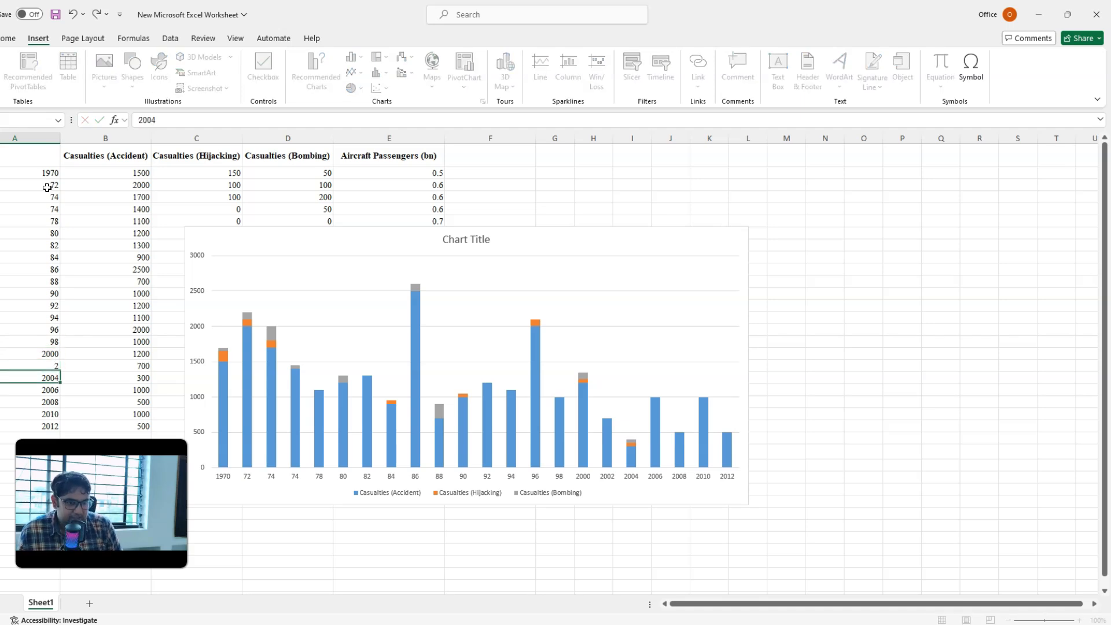
{"action": "type", "text": "0"}
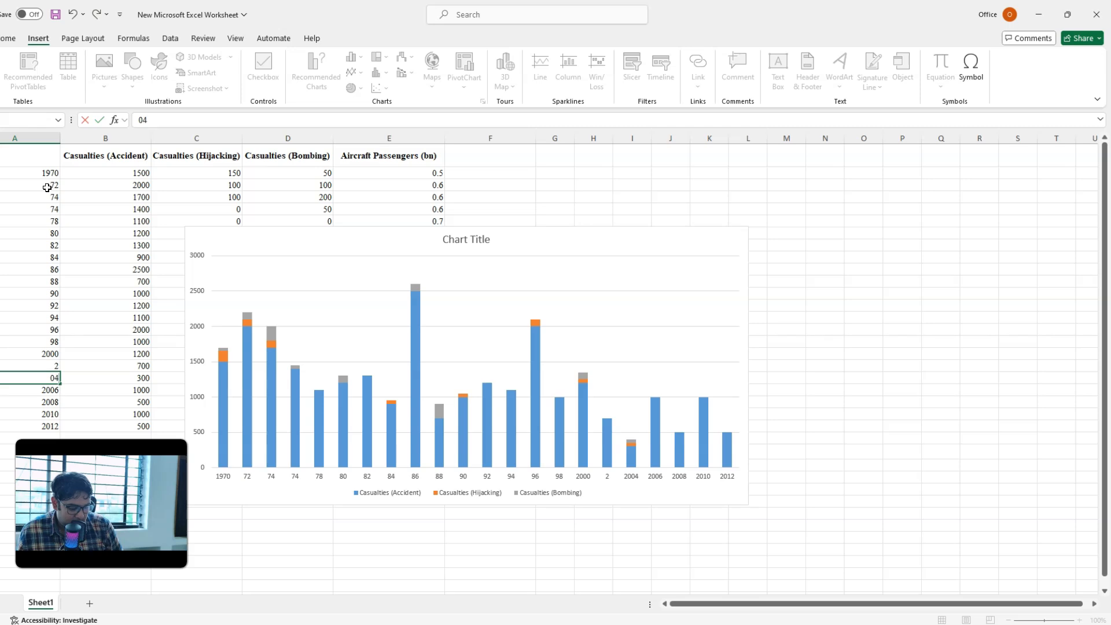
{"action": "type", "text": "4"}
{"action": "key", "text": "Return"}
{"action": "type", "text": "6"}
{"action": "key", "text": "Return"}
{"action": "type", "text": "8"}
{"action": "key", "text": "Return"}
Step: Enter the shortened years 10 and 12 in cells A22 and A23
{"action": "type", "text": "10"}
{"action": "key", "text": "Return"}
{"action": "type", "text": "12"}
{"action": "key", "text": "Return"}
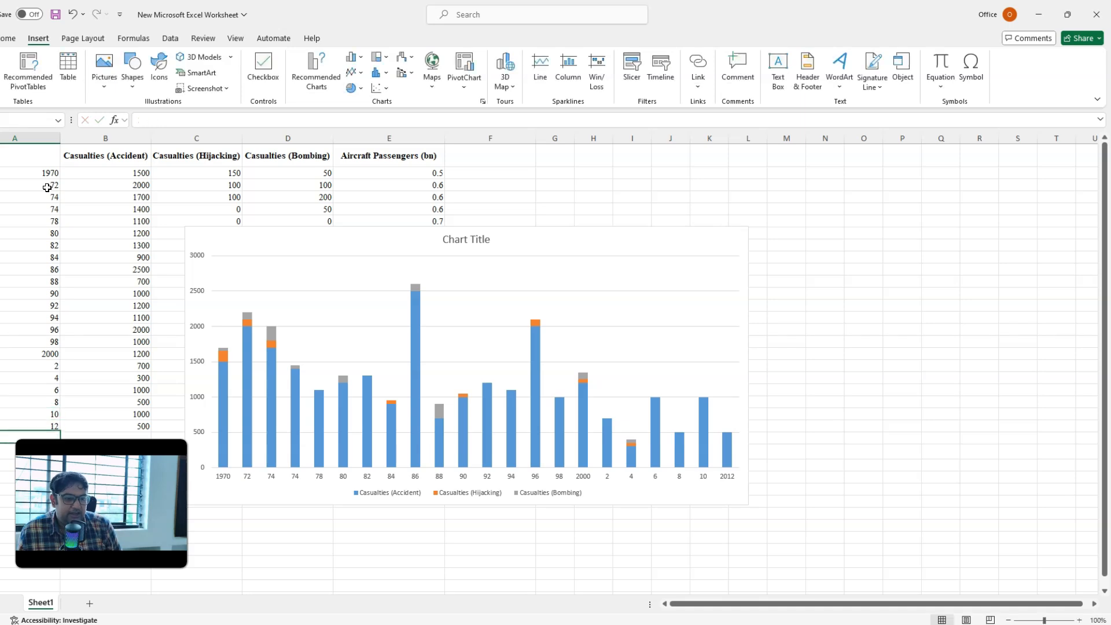
Step: Try increasing and decreasing the decimal places of the years in cells A18 to A23, and look through the number formats
{"action": "left_click_drag", "start_coordinate": [37, 366], "coordinate": [37, 409]}
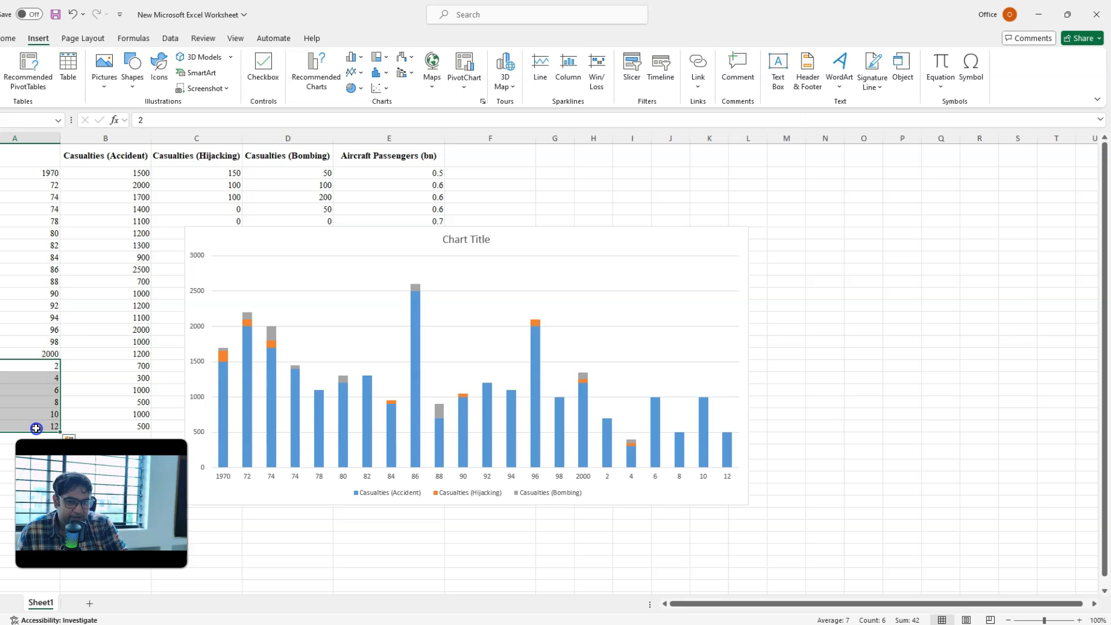
{"action": "left_click", "coordinate": [6, 39]}
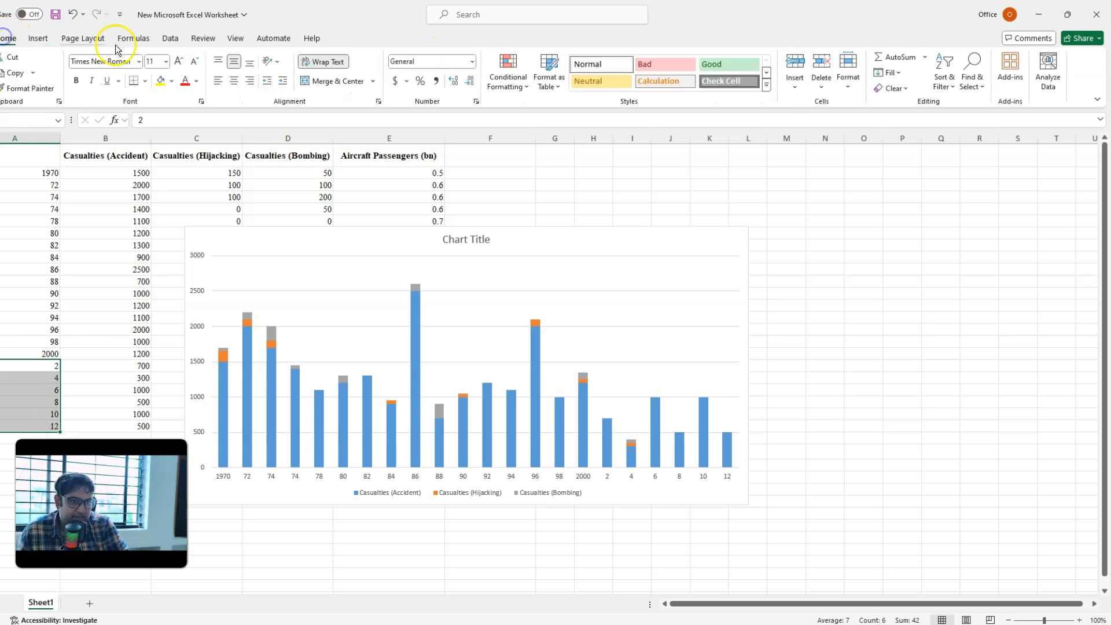
{"action": "left_click", "coordinate": [455, 82]}
{"action": "left_click", "coordinate": [473, 81]}
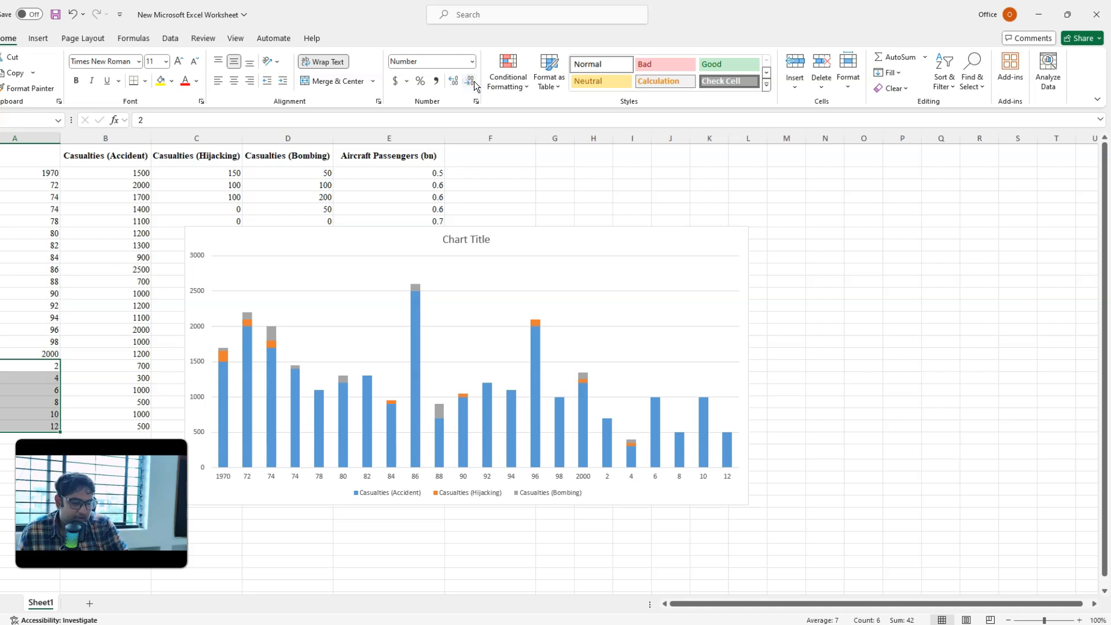
{"action": "left_click", "coordinate": [455, 82]}
{"action": "left_click", "coordinate": [468, 82]}
{"action": "left_click", "coordinate": [472, 62]}
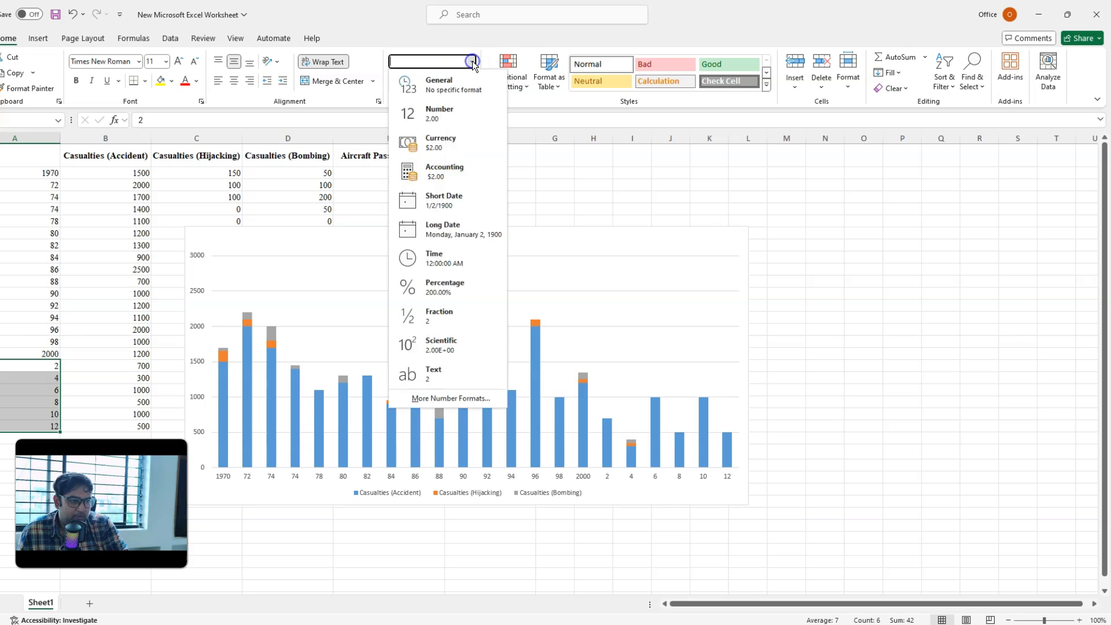
{"action": "left_click", "coordinate": [8, 405]}
Step: Enter the year in cell A18 as the text '02 with a leading apostrophe
{"action": "left_click", "coordinate": [26, 371]}
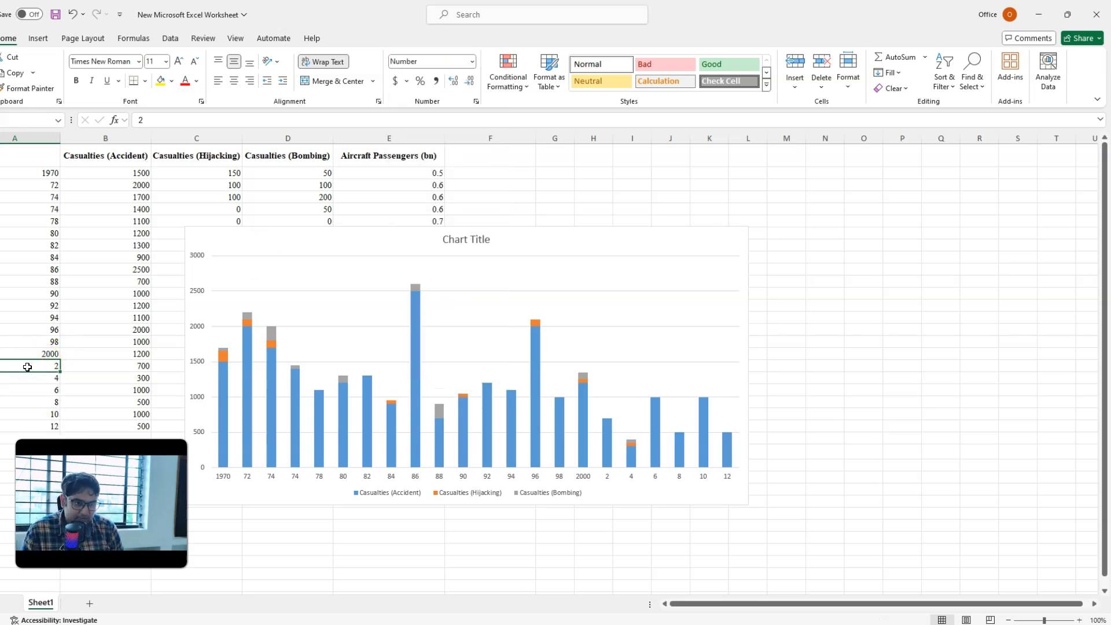
{"action": "type", "text": "'0"}
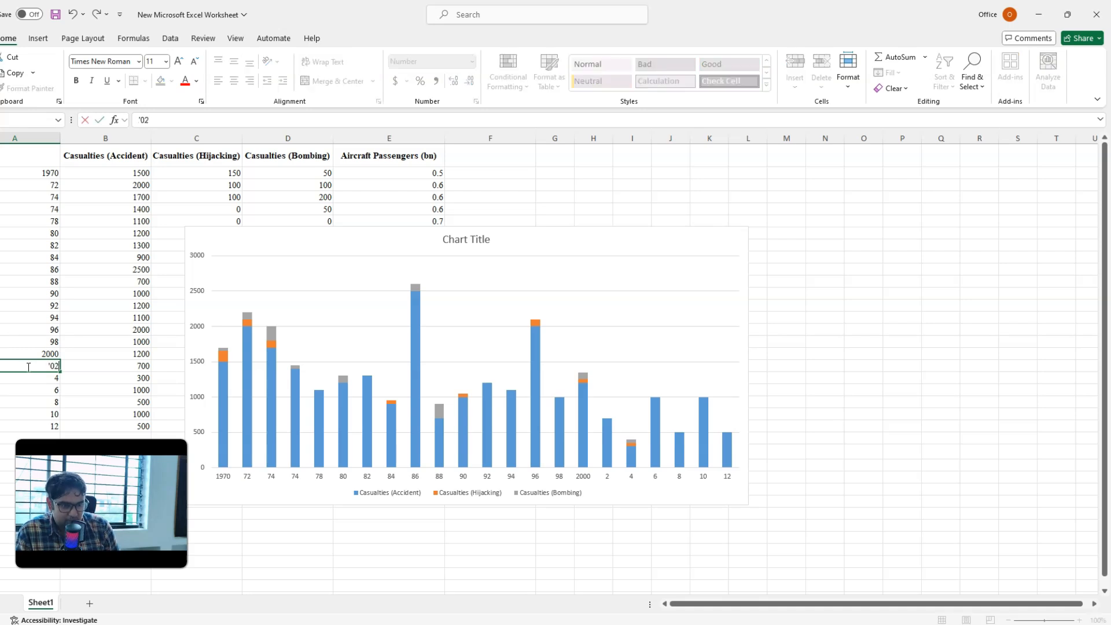
{"action": "key", "text": "Return"}
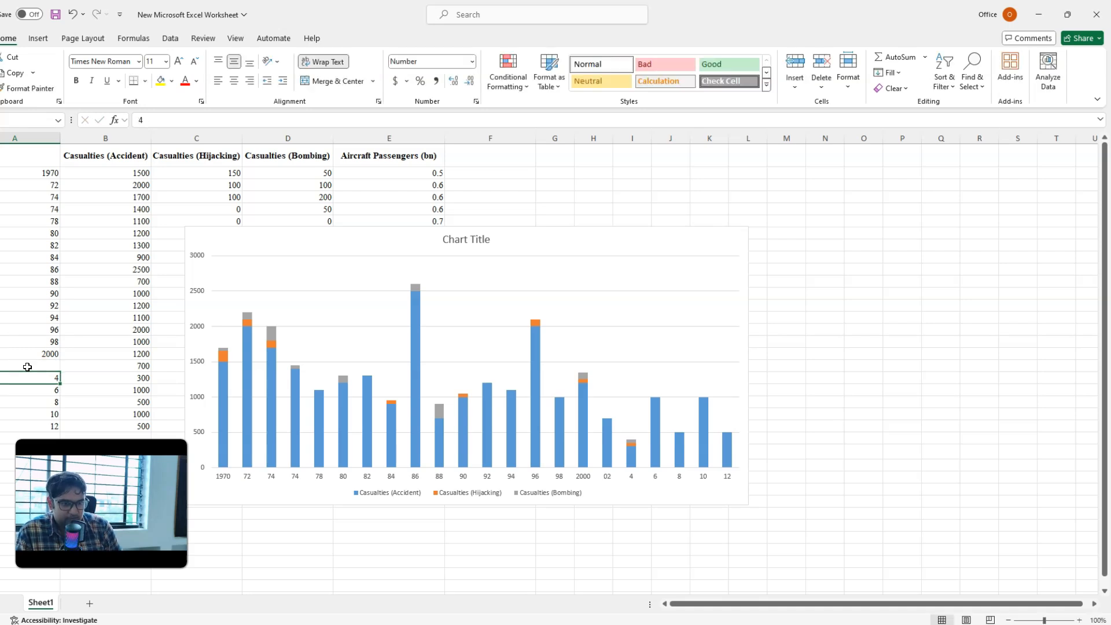
{"action": "left_click", "coordinate": [27, 367]}
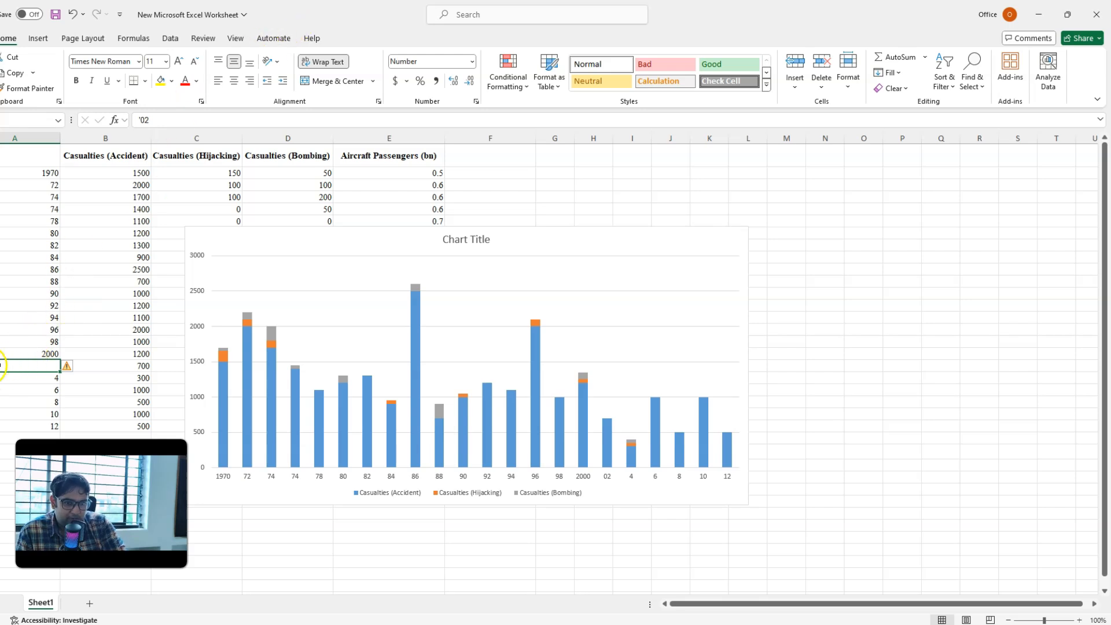
Step: Enter the year in cell A19 as the text '04 with a leading apostrophe
{"action": "scroll", "coordinate": [15, 395], "scroll_direction": "up", "scroll_amount": 9, "text": "ctrl"}
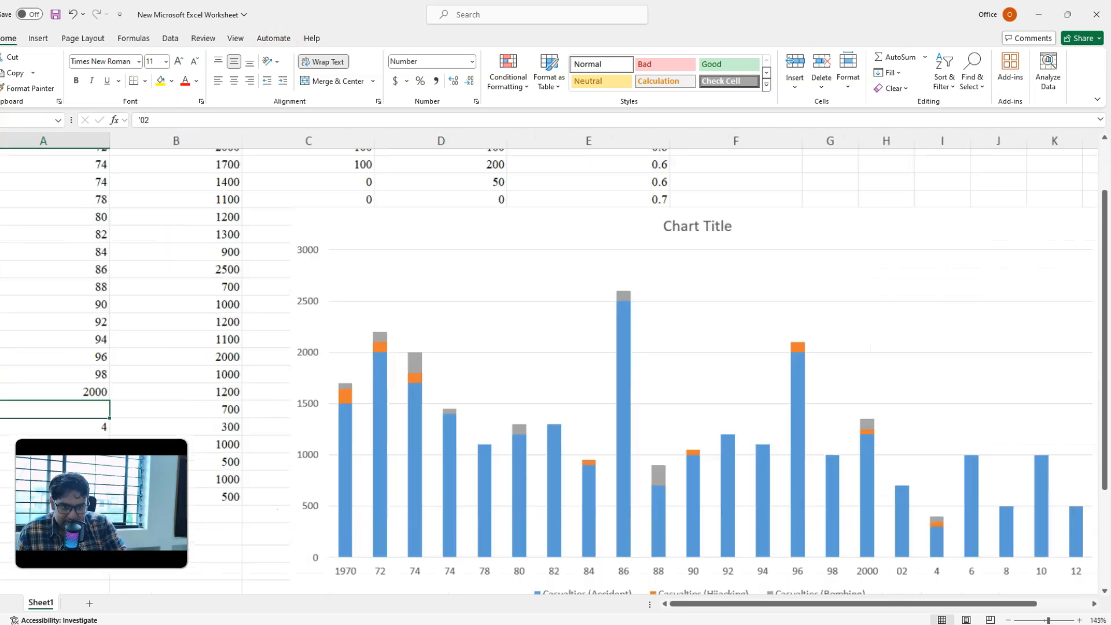
{"action": "scroll", "coordinate": [14, 395], "scroll_direction": "down", "scroll_amount": 2}
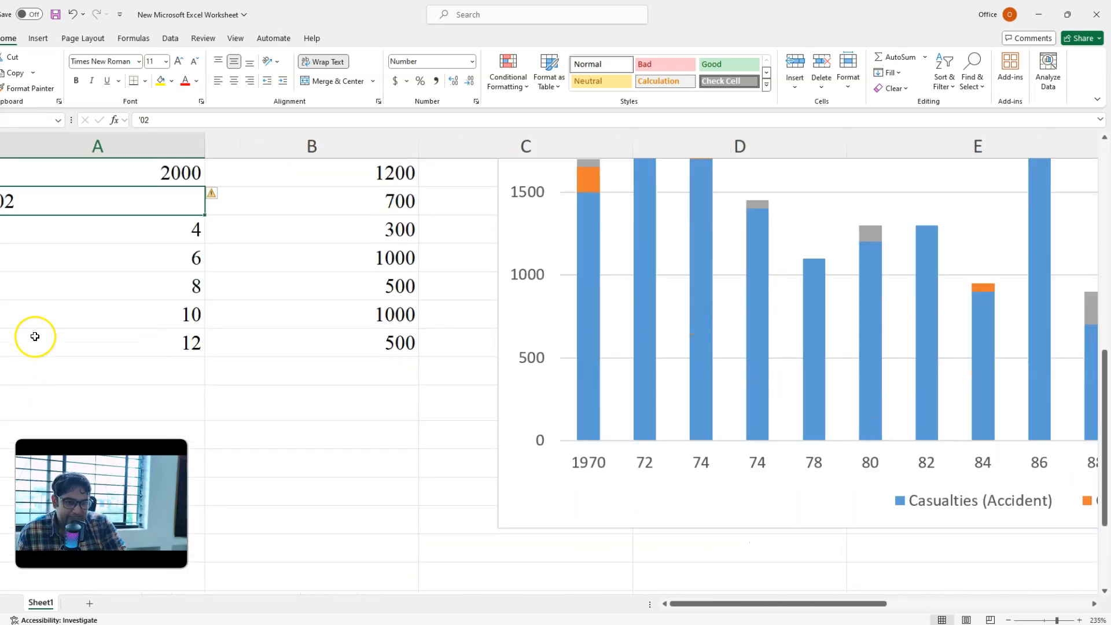
{"action": "scroll", "coordinate": [32, 336], "scroll_direction": "up", "scroll_amount": 1}
{"action": "left_click", "coordinate": [55, 318]}
{"action": "type", "text": "'"}
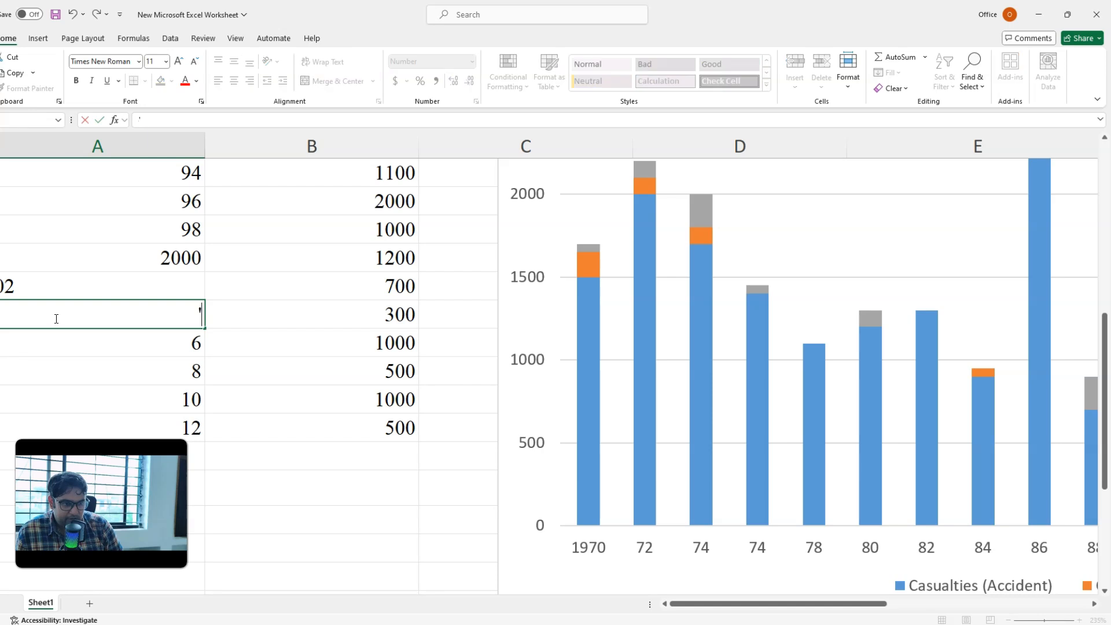
{"action": "type", "text": "04"}
{"action": "key", "text": "Return"}
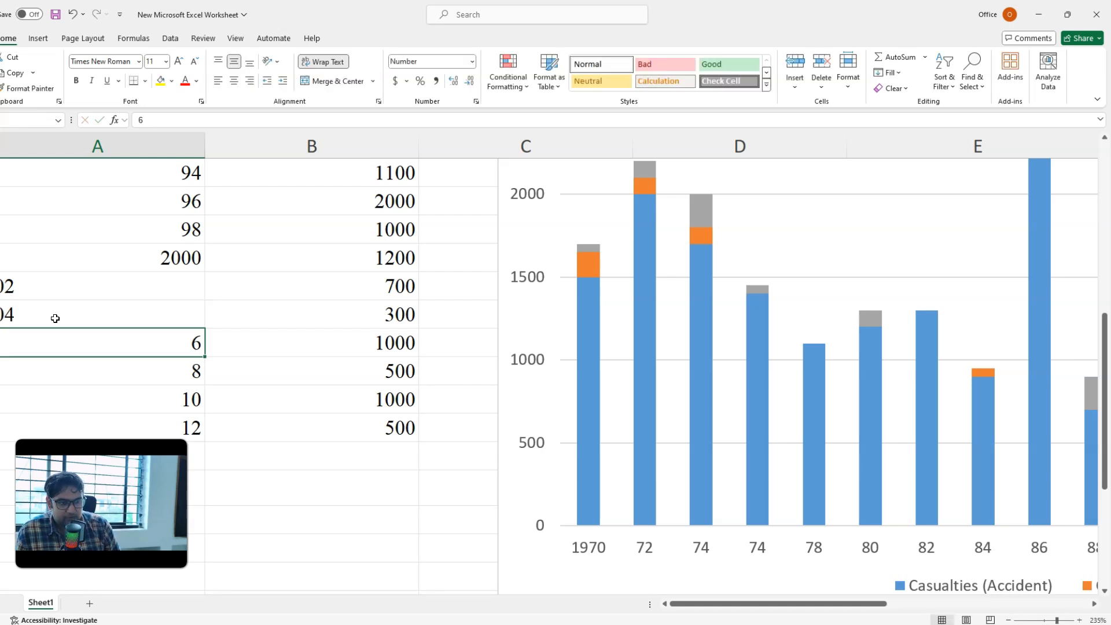
Step: Enter the text years '06 and '08 in cells A20 and A21, and check the year labels on the PowerPoint reference chart
{"action": "type", "text": "'06"}
{"action": "key", "text": "Return"}
{"action": "type", "text": "'"}
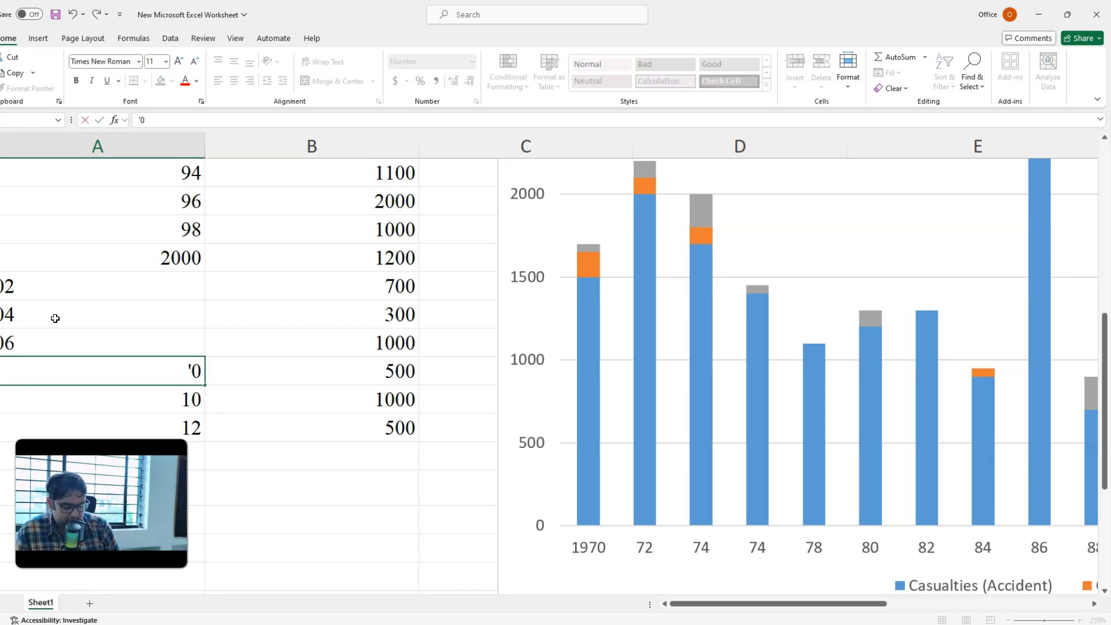
{"action": "type", "text": "08"}
{"action": "key", "text": "Return"}
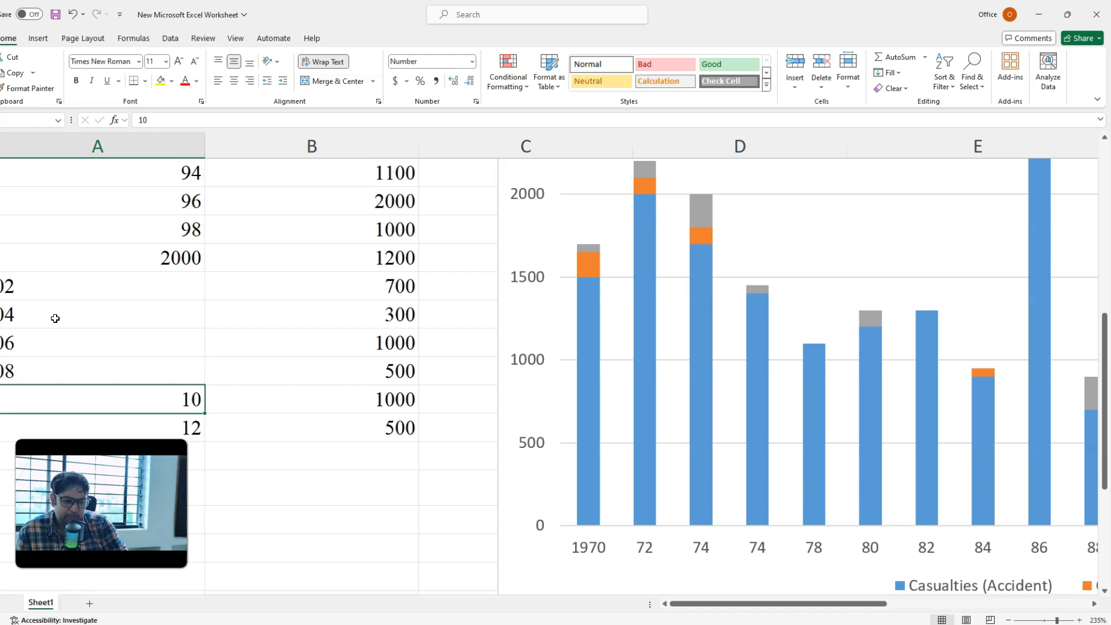
{"action": "key", "text": "alt+Tab"}
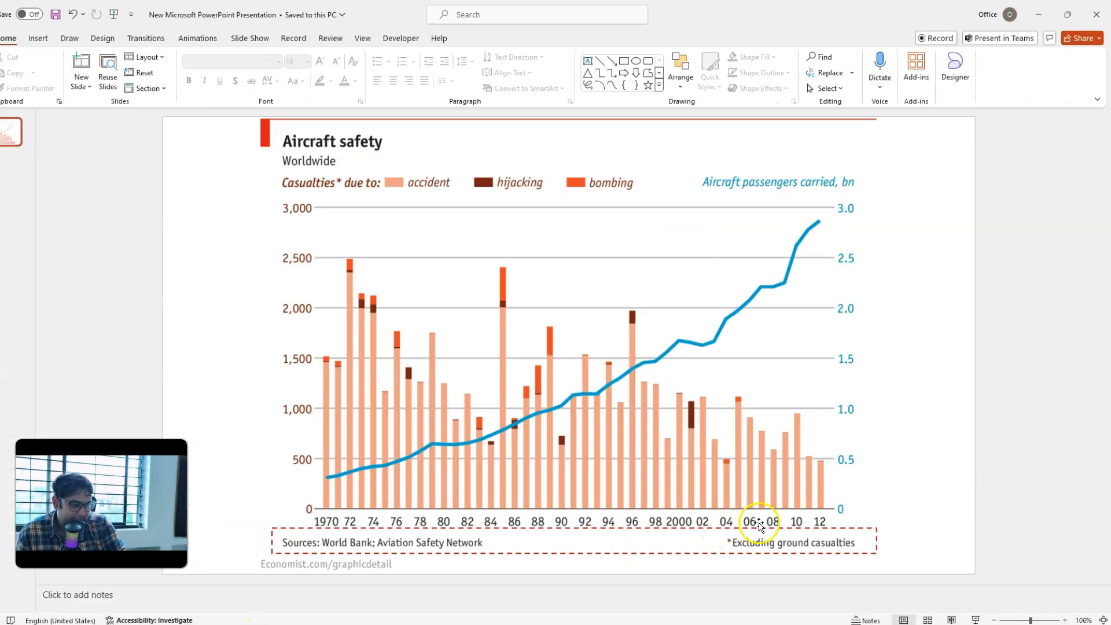
{"action": "key", "text": "alt+Tab"}
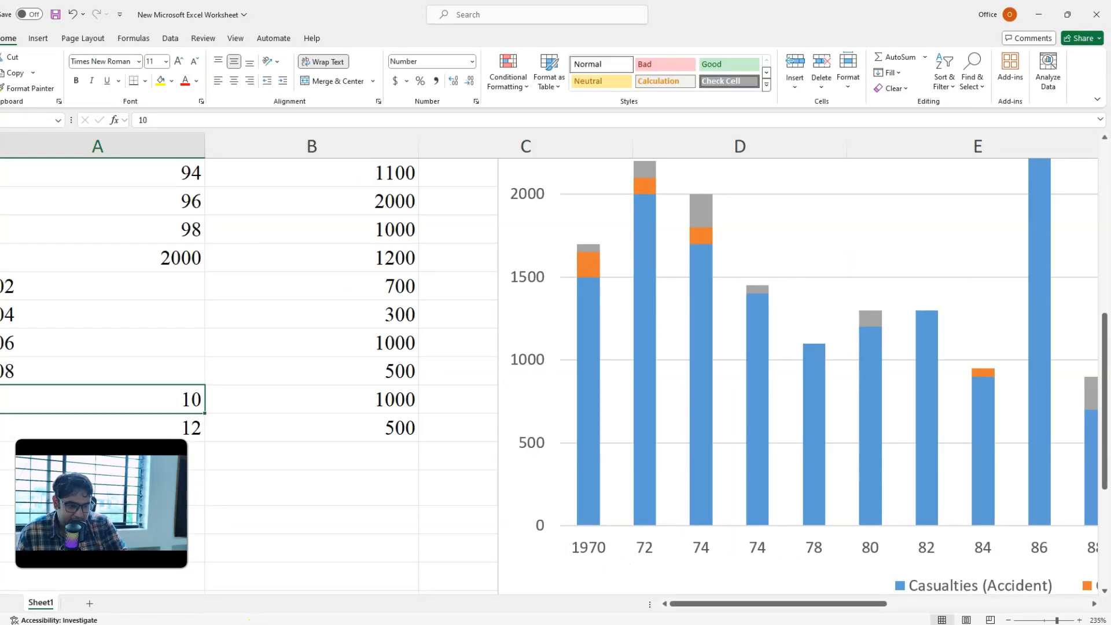
Step: Right-align the text years 02 to 08 in cells A18 to A21
{"action": "left_click_drag", "start_coordinate": [21, 284], "coordinate": [45, 369]}
{"action": "left_click", "coordinate": [234, 81]}
{"action": "left_click", "coordinate": [249, 81]}
{"action": "left_click", "coordinate": [273, 399]}
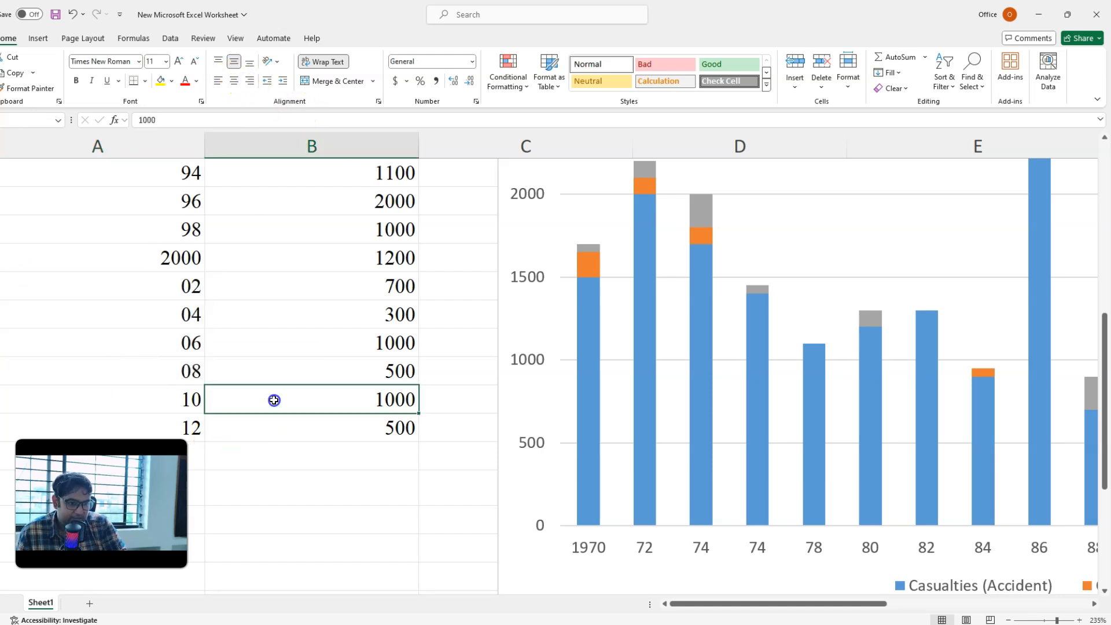
{"action": "left_click_drag", "start_coordinate": [153, 285], "coordinate": [154, 367]}
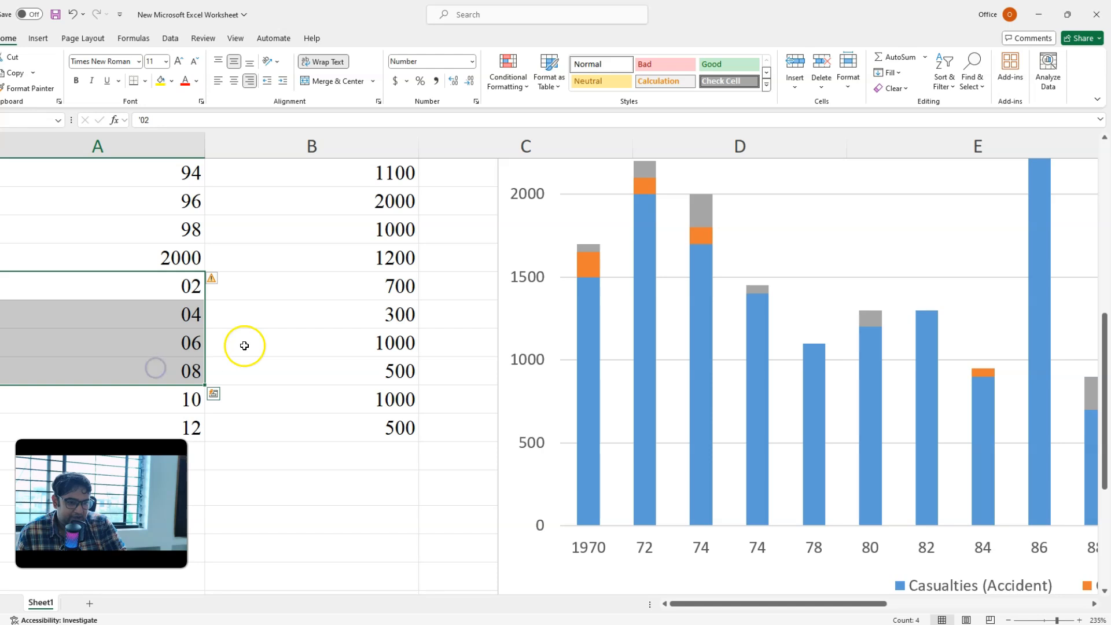
Step: Examine the year labels along the horizontal axis of the stacked column chart
{"action": "scroll", "coordinate": [244, 344], "scroll_direction": "down", "scroll_amount": 3, "text": "ctrl"}
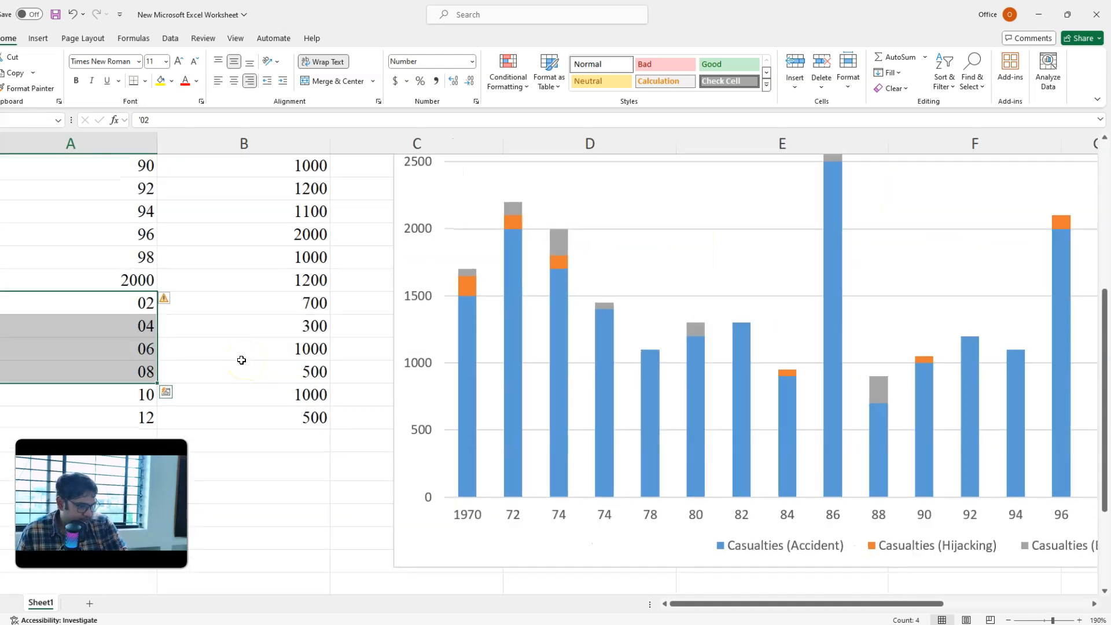
{"action": "scroll", "coordinate": [241, 360], "scroll_direction": "up", "scroll_amount": 3}
{"action": "scroll", "coordinate": [240, 359], "scroll_direction": "down", "scroll_amount": 2, "text": "ctrl"}
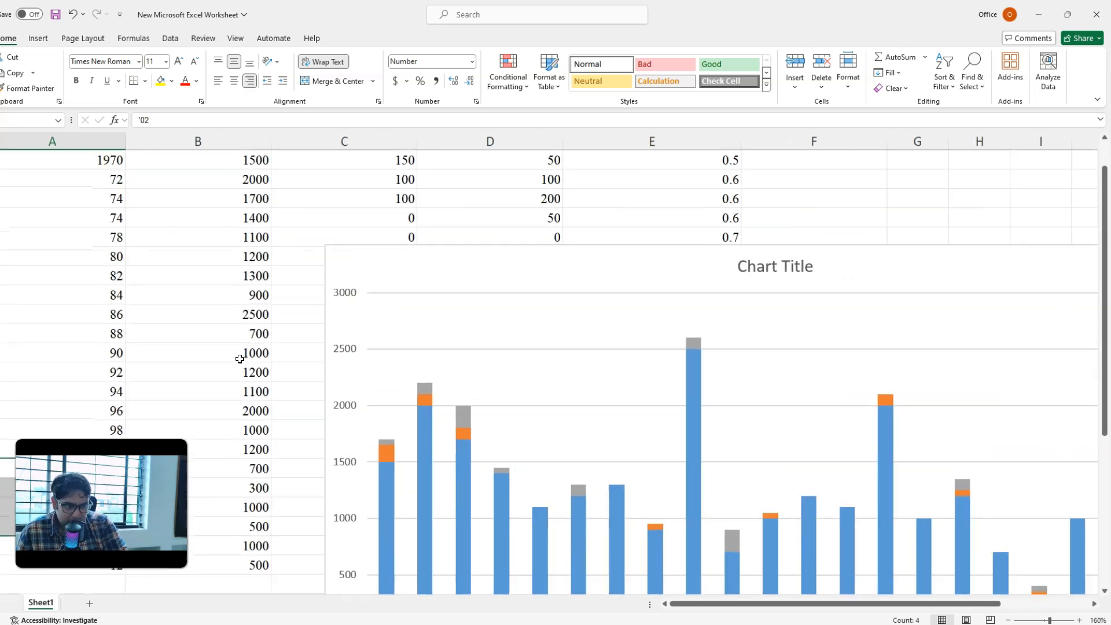
{"action": "scroll", "coordinate": [240, 359], "scroll_direction": "down", "scroll_amount": 3}
{"action": "scroll", "coordinate": [240, 359], "scroll_direction": "down", "scroll_amount": 3, "text": "ctrl"}
{"action": "scroll", "coordinate": [240, 359], "scroll_direction": "up", "scroll_amount": 3}
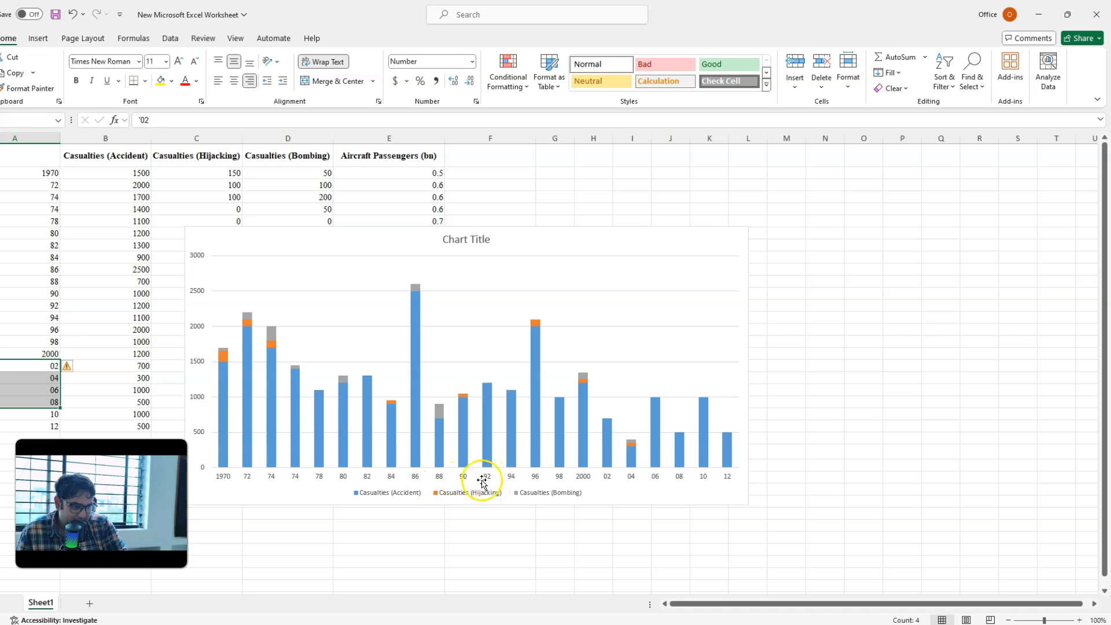
{"action": "left_click", "coordinate": [462, 478]}
{"action": "scroll", "coordinate": [443, 479], "scroll_direction": "up", "scroll_amount": 4, "text": "ctrl"}
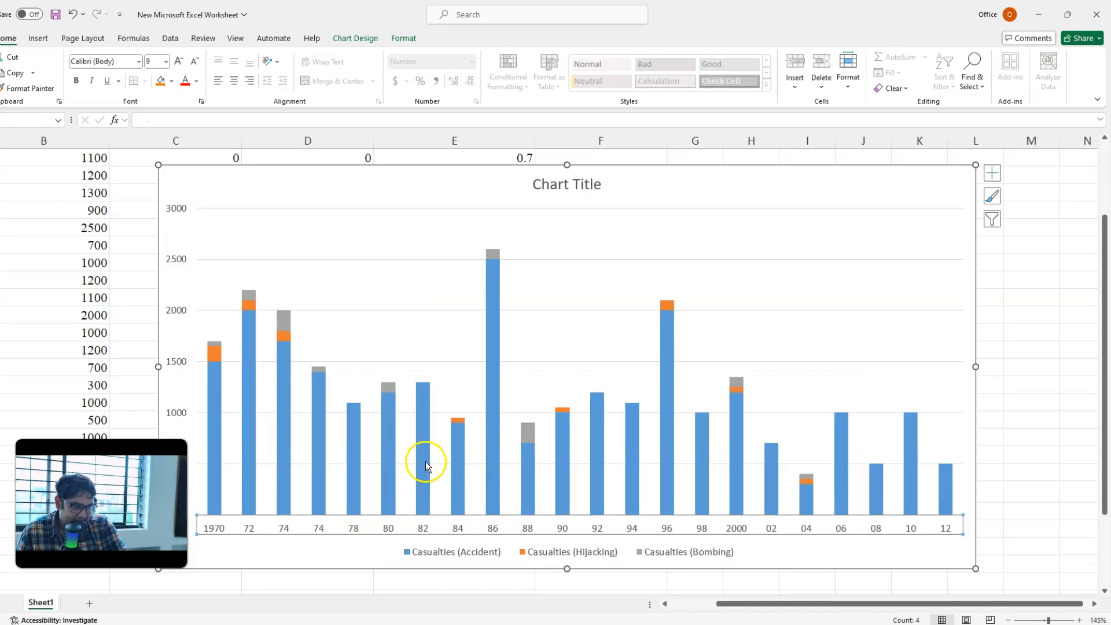
{"action": "scroll", "coordinate": [437, 429], "scroll_direction": "down", "scroll_amount": 5}
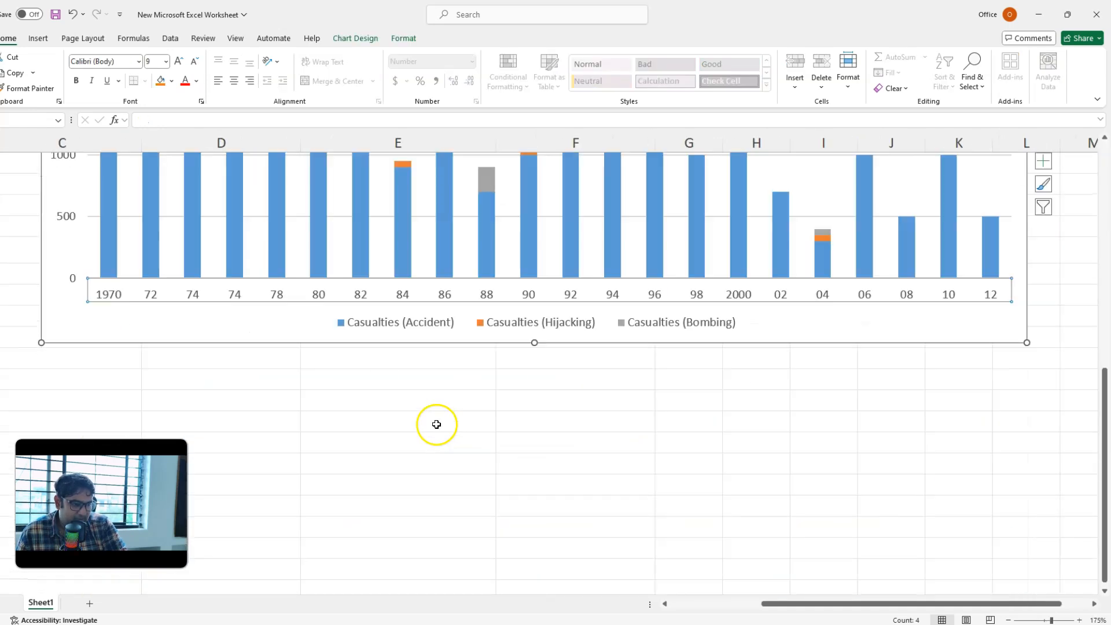
{"action": "scroll", "coordinate": [156, 362], "scroll_direction": "up", "scroll_amount": 1}
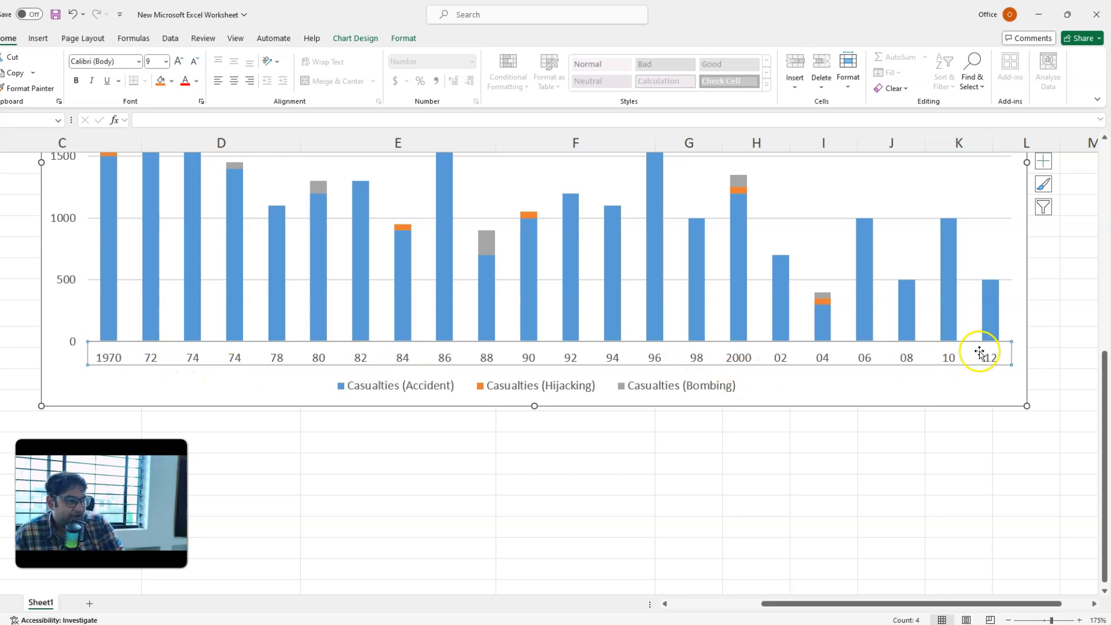
Step: Compare the Excel chart's year labels and legend with the reference Aircraft safety chart in PowerPoint, and return to the worksheet data
{"action": "key", "text": "alt+Tab"}
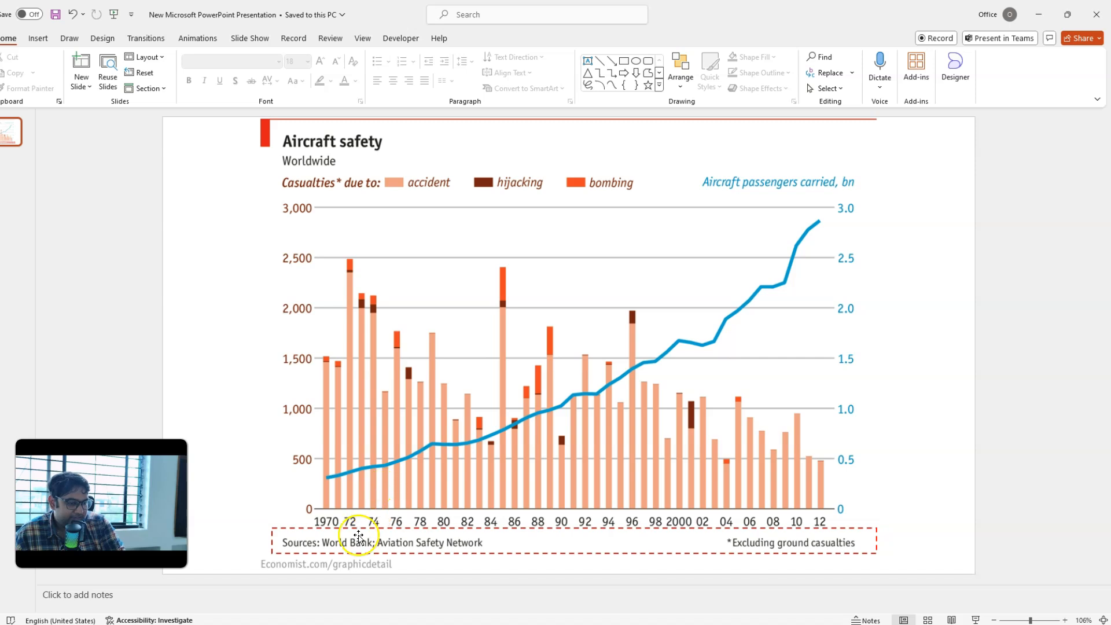
{"action": "key", "text": "alt+Tab"}
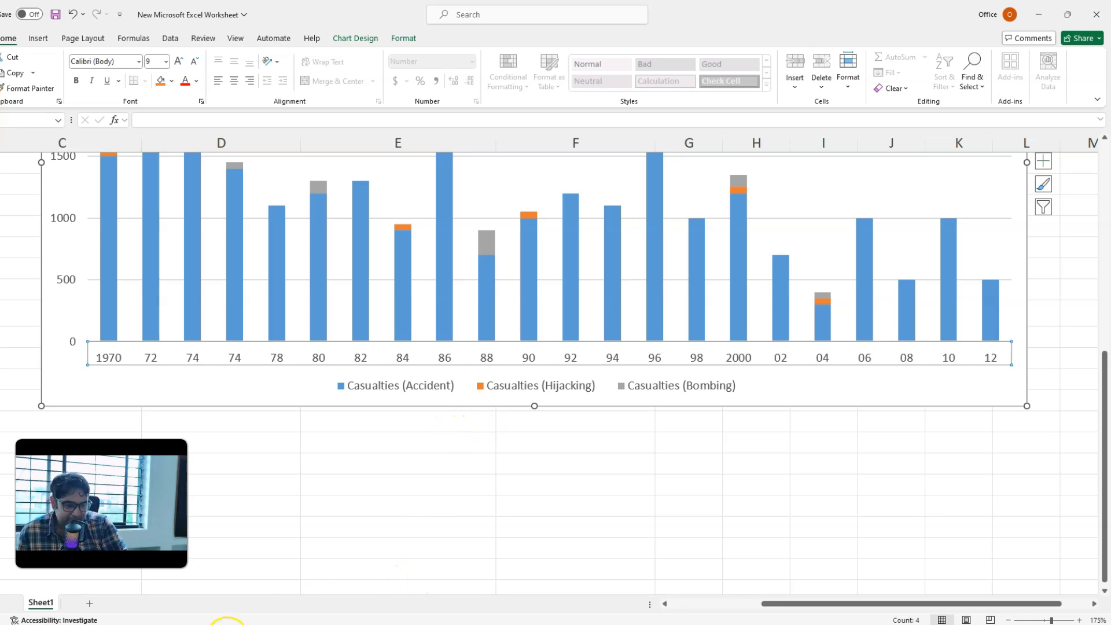
{"action": "key", "text": "alt+Tab"}
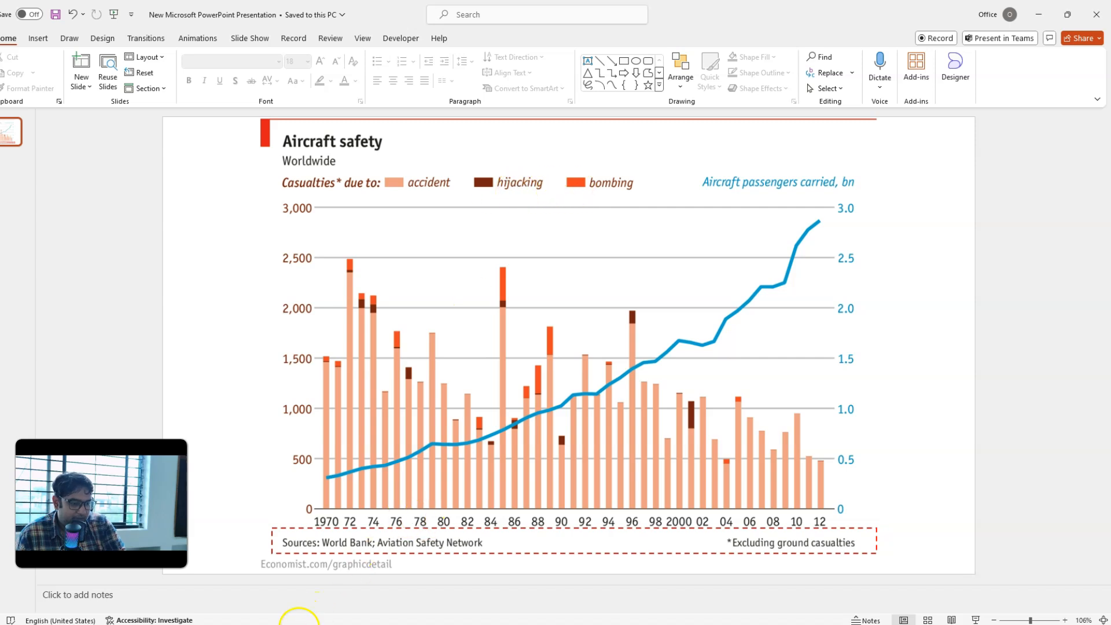
{"action": "left_click", "coordinate": [298, 624]}
{"action": "left_click", "coordinate": [422, 389]}
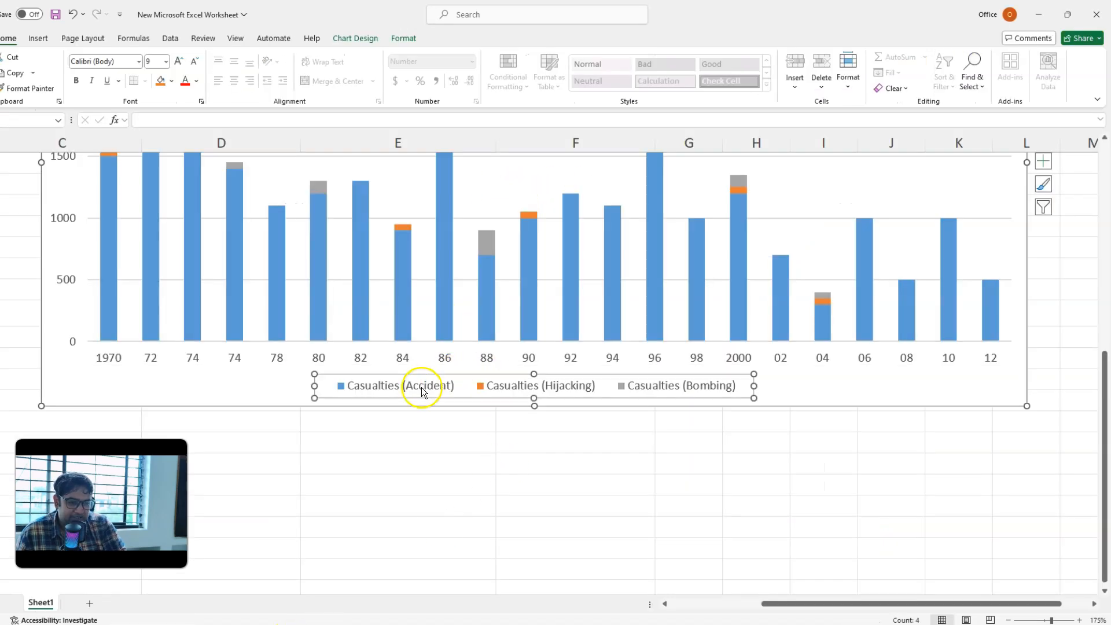
{"action": "scroll", "coordinate": [421, 391], "scroll_direction": "up", "scroll_amount": 1}
{"action": "left_click", "coordinate": [300, 620]}
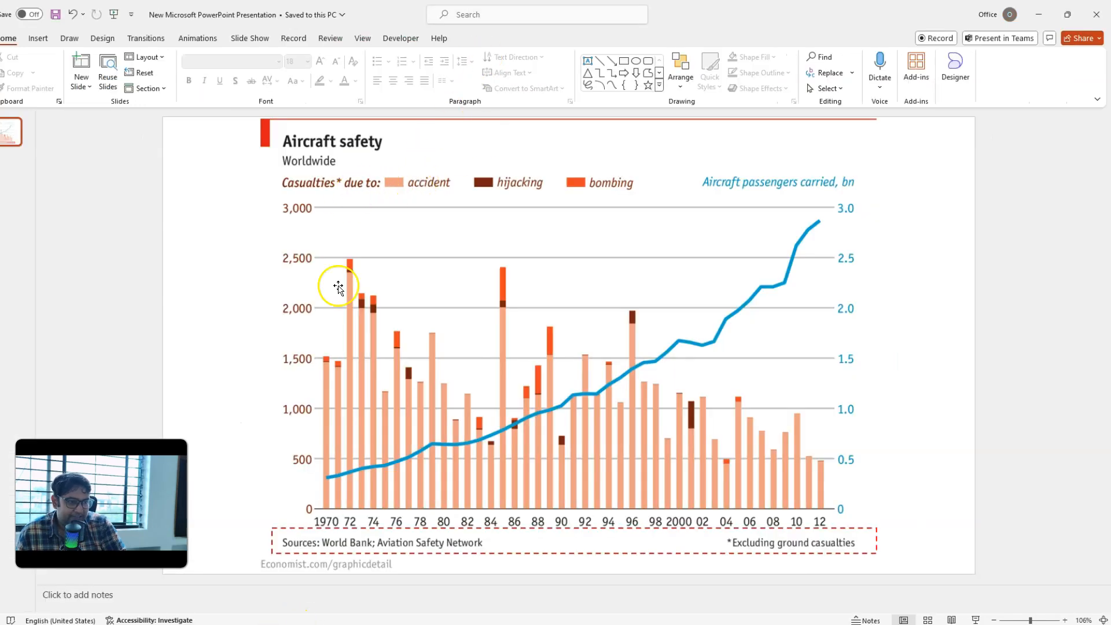
{"action": "left_click", "coordinate": [292, 621]}
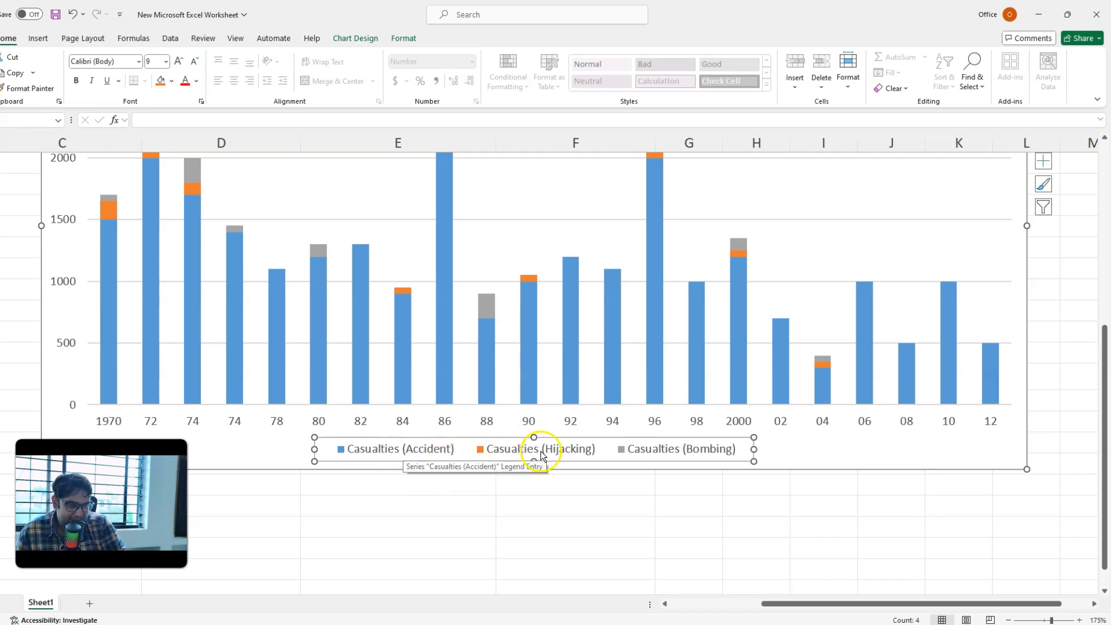
{"action": "scroll", "coordinate": [186, 461], "scroll_direction": "up", "scroll_amount": 2}
{"action": "scroll", "coordinate": [186, 461], "scroll_direction": "down", "scroll_amount": 3}
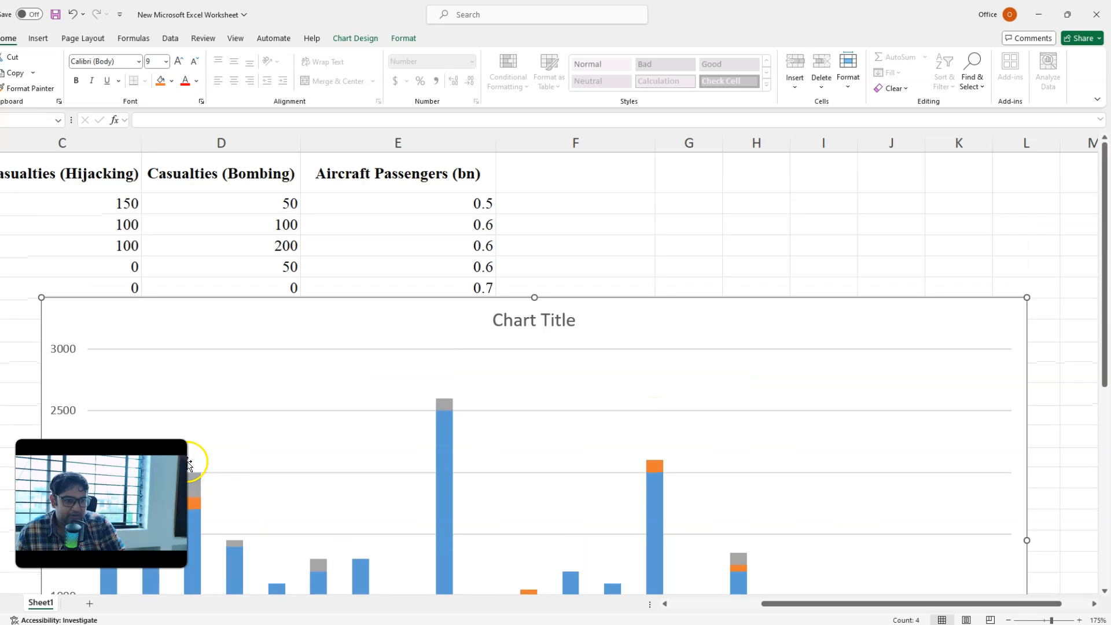
{"action": "scroll", "coordinate": [109, 392], "scroll_direction": "up", "scroll_amount": 1}
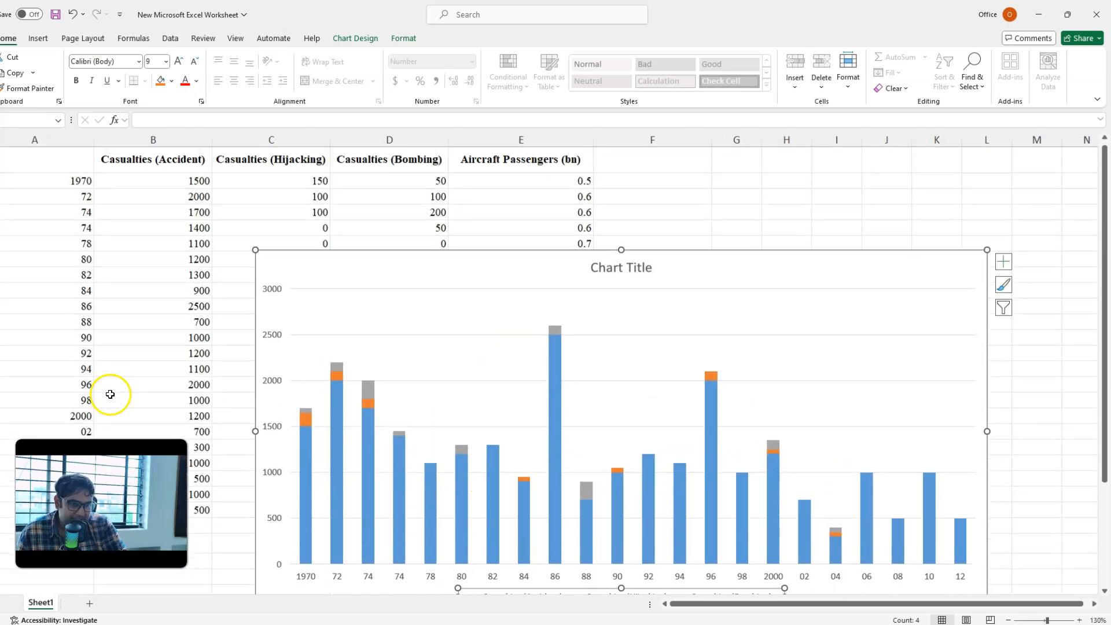
Step: Rename the Casualties (Accident) column header as Accident and begin retyping the Casualties (Hijacking) header
{"action": "left_click", "coordinate": [135, 162]}
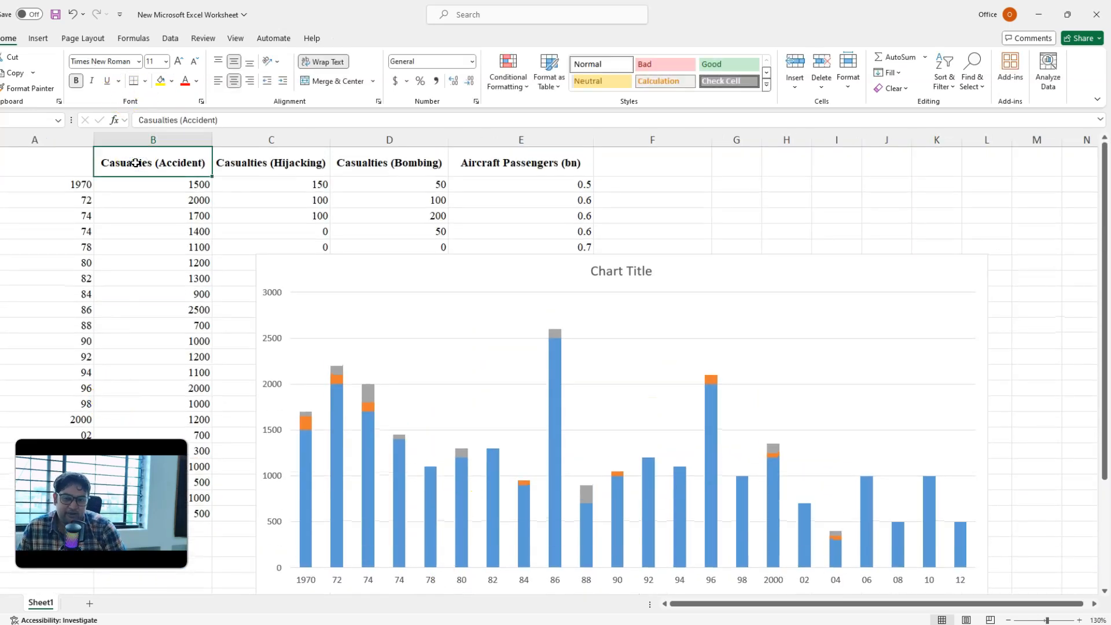
{"action": "type", "text": "Accid"}
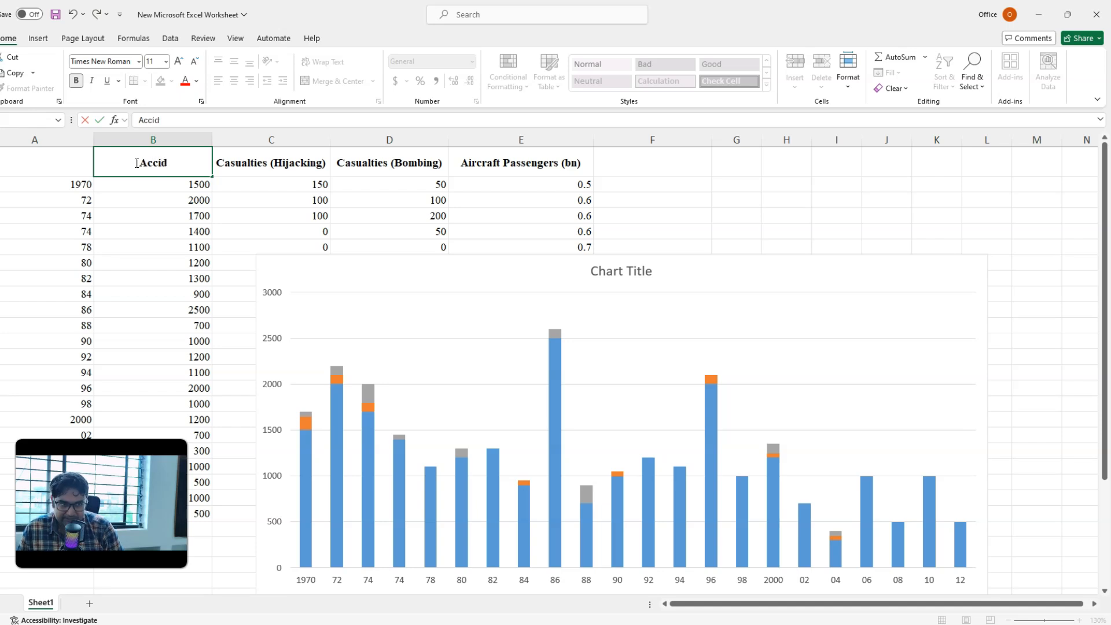
{"action": "type", "text": "ent"}
{"action": "key", "text": "Tab"}
{"action": "type", "text": "Hi"}
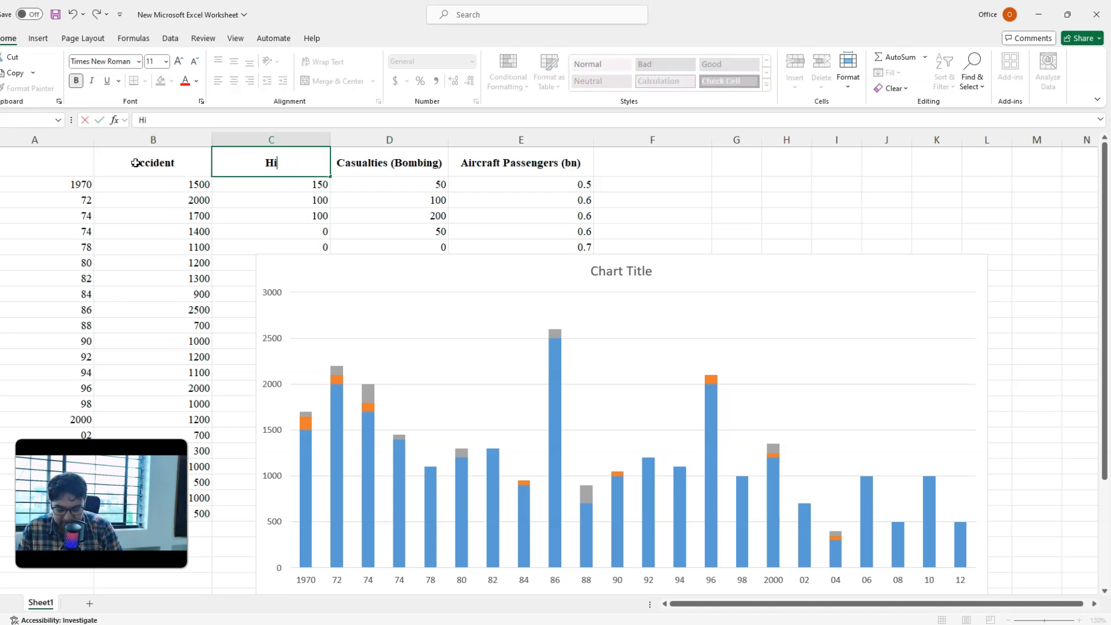
{"action": "key", "text": "Escape"}
Step: Rename the three casualty column headers in lowercase as accident, hijacking and bombing
{"action": "left_click", "coordinate": [135, 162]}
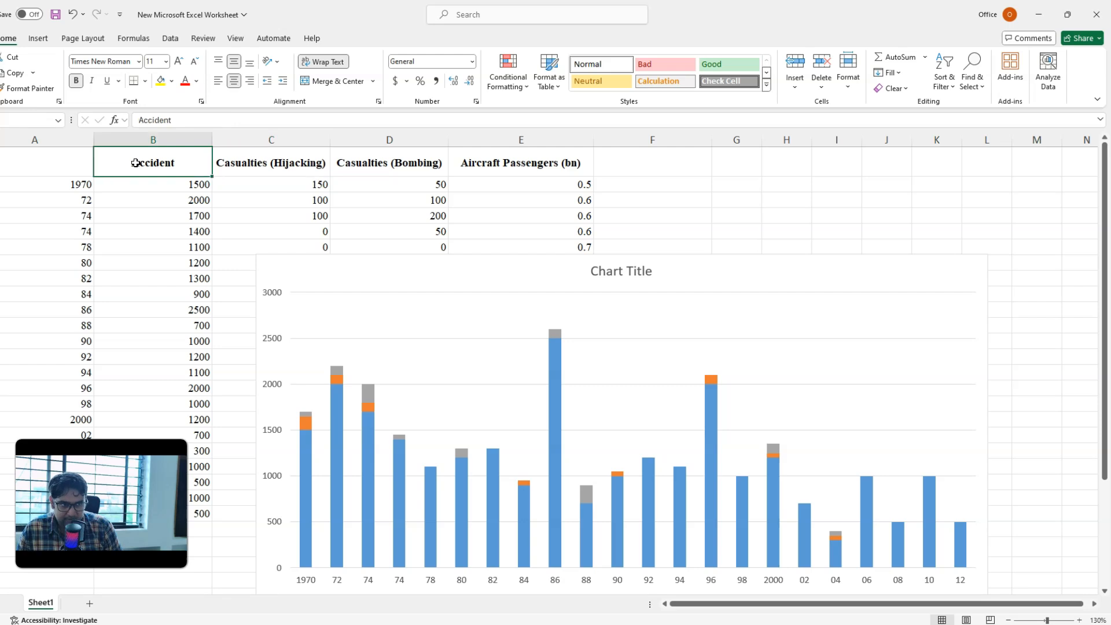
{"action": "type", "text": "acc"}
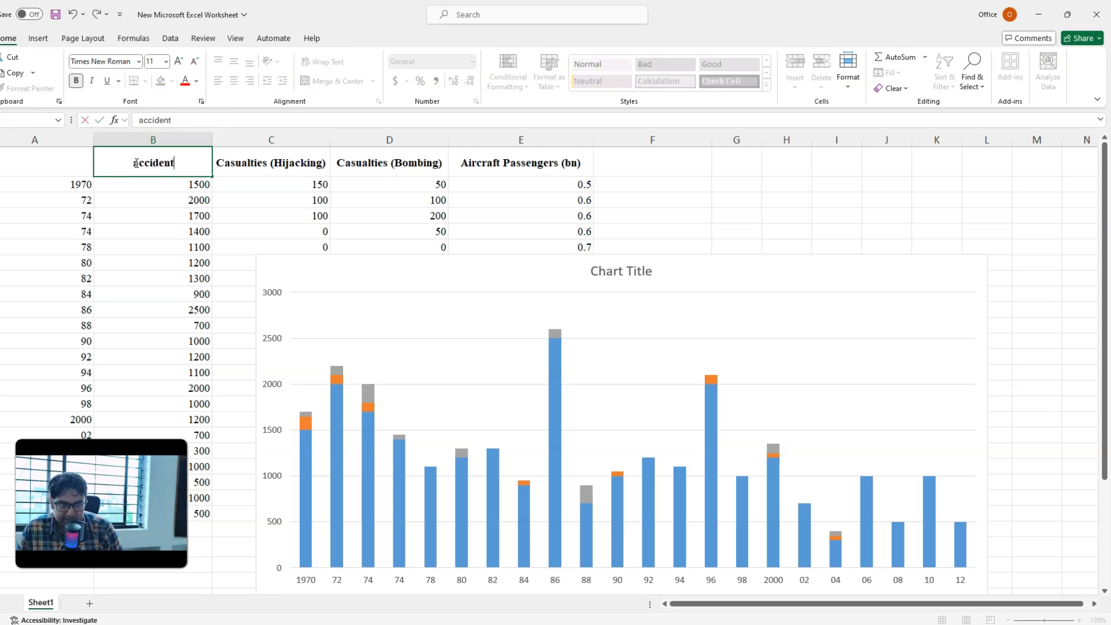
{"action": "type", "text": "ident"}
{"action": "key", "text": "Tab"}
{"action": "type", "text": "hi"}
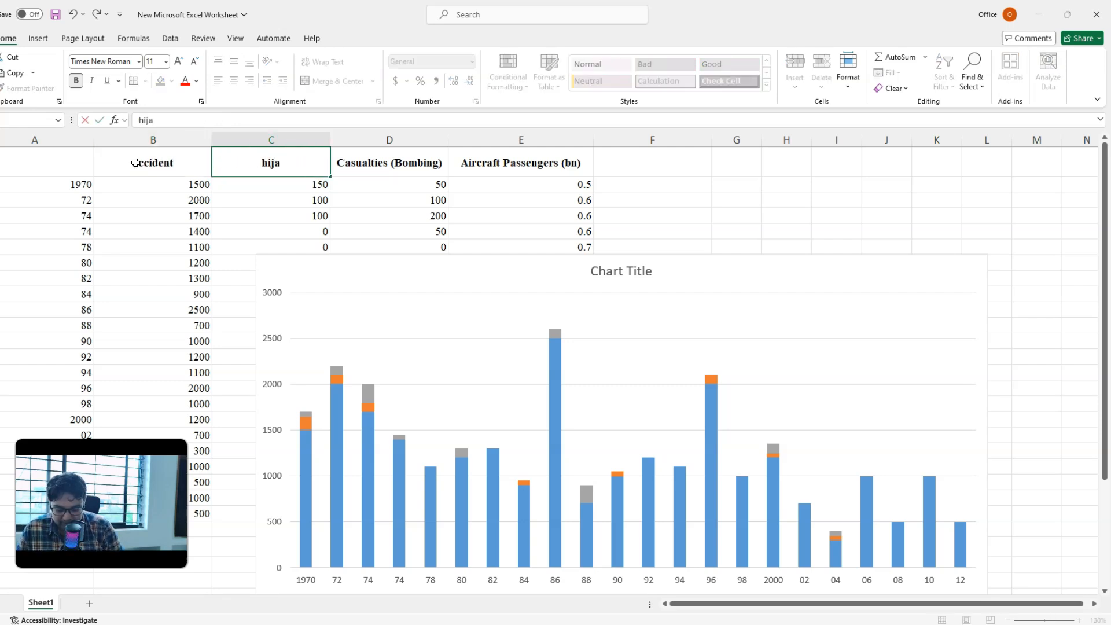
{"action": "key", "text": "Tab"}
{"action": "type", "text": "bom"}
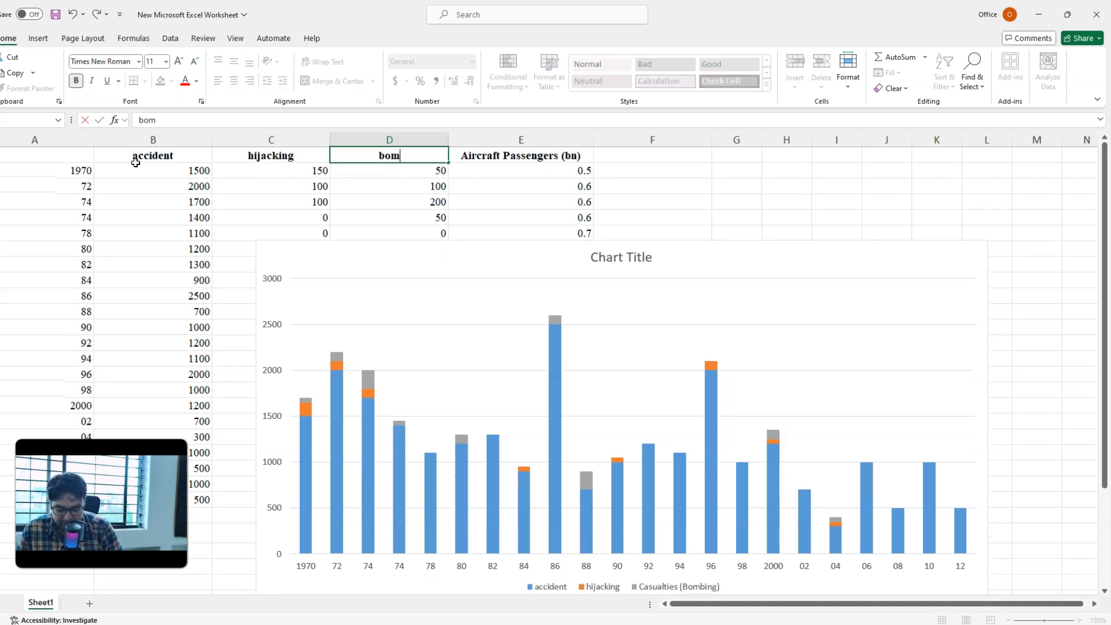
{"action": "left_click", "coordinate": [136, 165]}
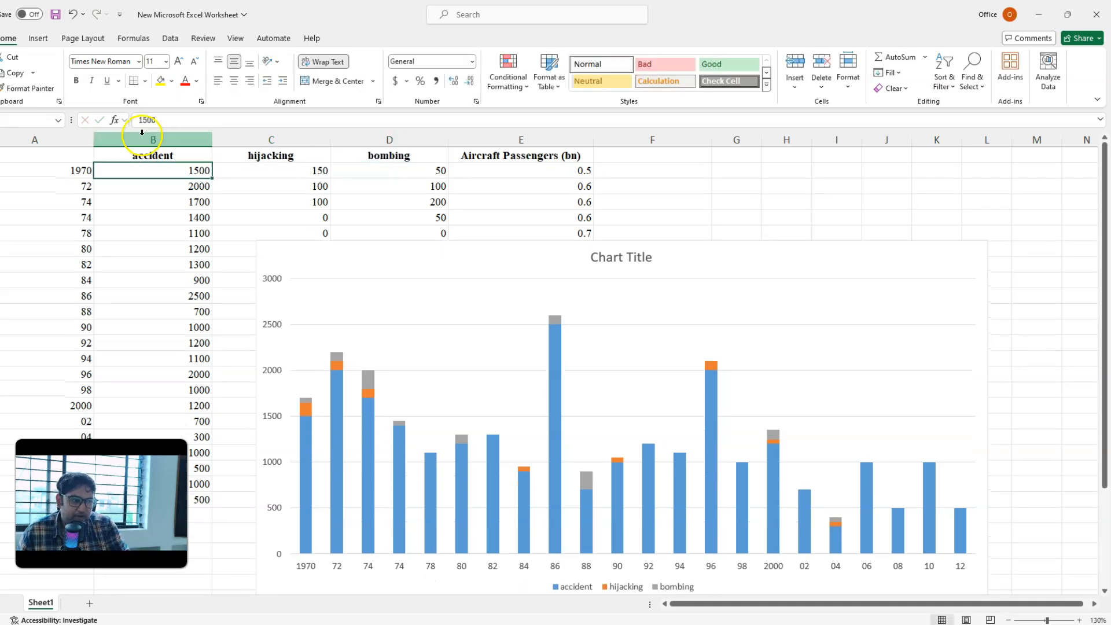
Step: Place the stacked column chart's legend at the top of the chart, under the title
{"action": "left_click", "coordinate": [159, 156]}
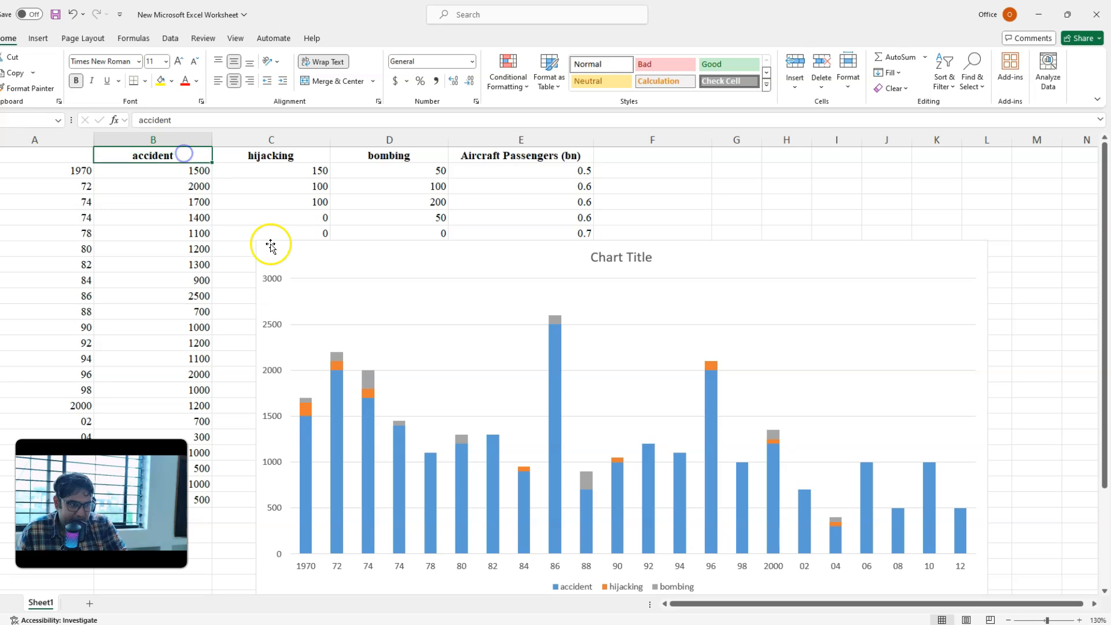
{"action": "scroll", "coordinate": [268, 243], "scroll_direction": "down", "scroll_amount": 2}
{"action": "left_click", "coordinate": [579, 497]}
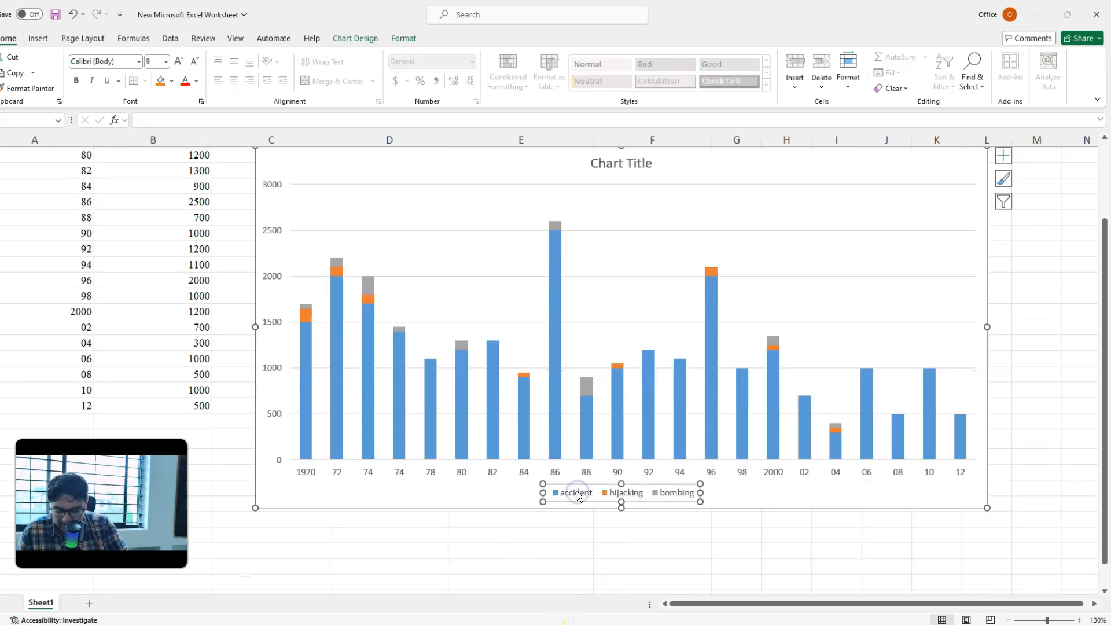
{"action": "scroll", "coordinate": [579, 496], "scroll_direction": "up", "scroll_amount": 1, "text": "ctrl"}
{"action": "scroll", "coordinate": [357, 460], "scroll_direction": "up", "scroll_amount": 1}
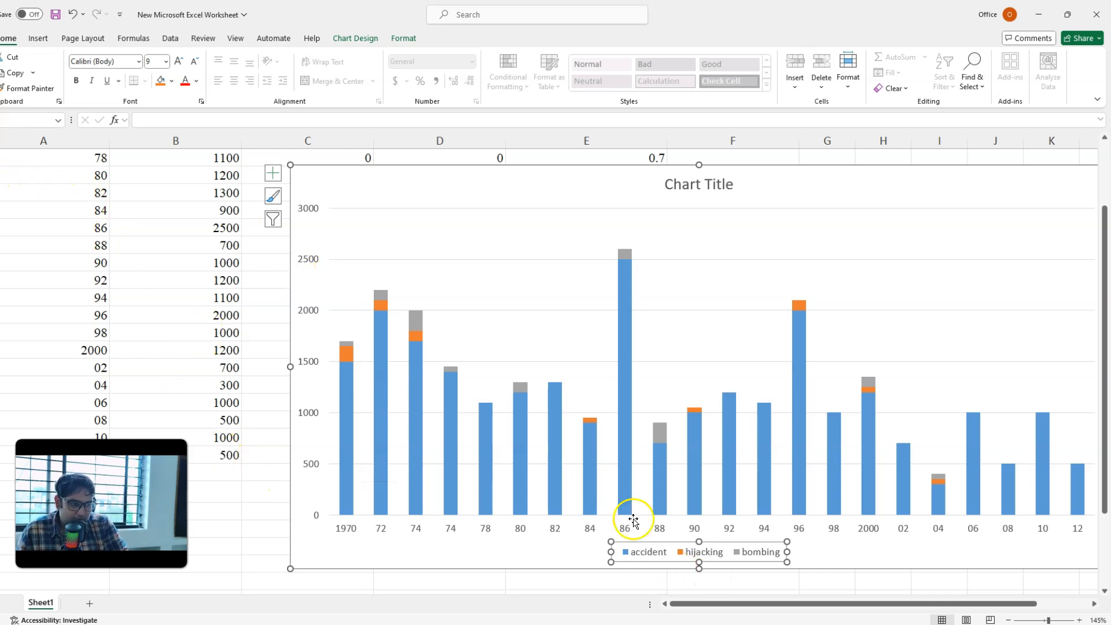
{"action": "left_click", "coordinate": [399, 177]}
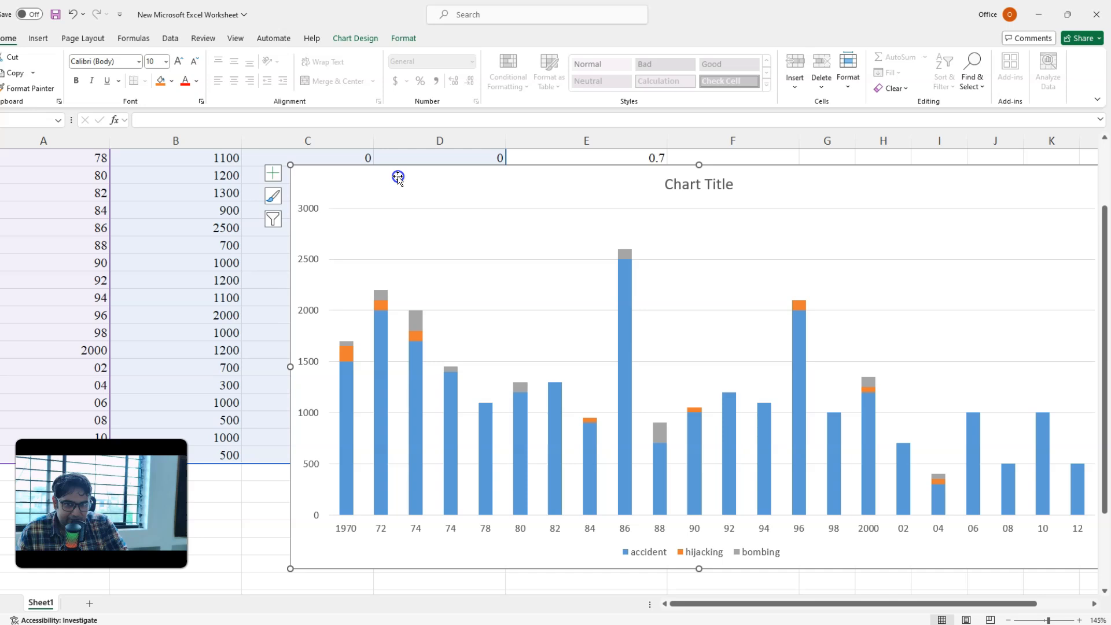
{"action": "left_click", "coordinate": [273, 175]}
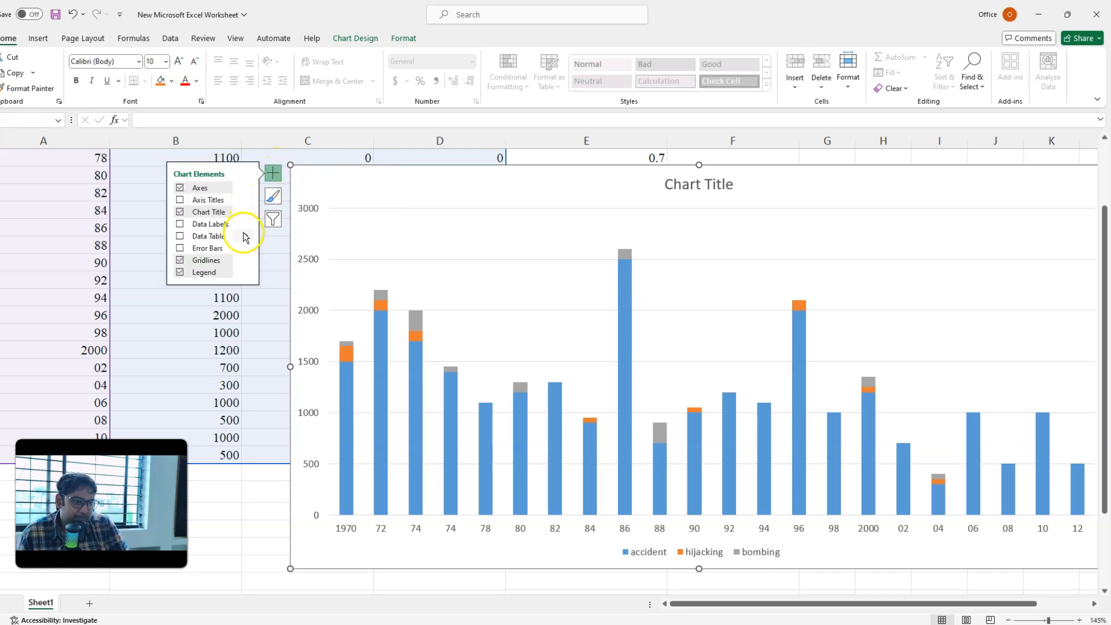
{"action": "left_click", "coordinate": [242, 279]}
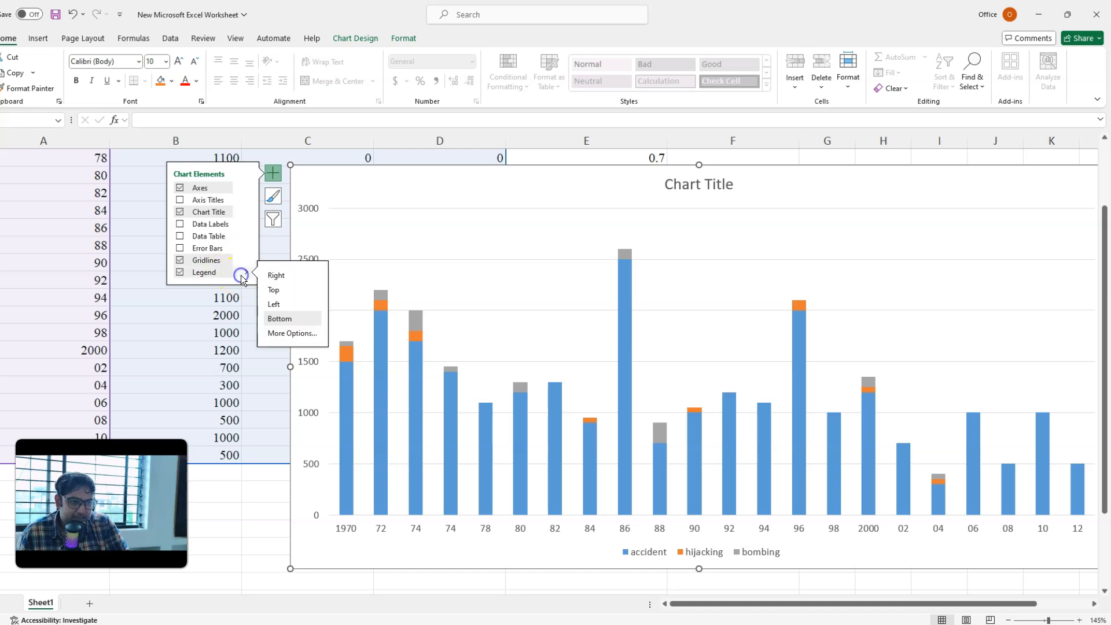
{"action": "left_click", "coordinate": [289, 321]}
{"action": "left_click", "coordinate": [274, 290]}
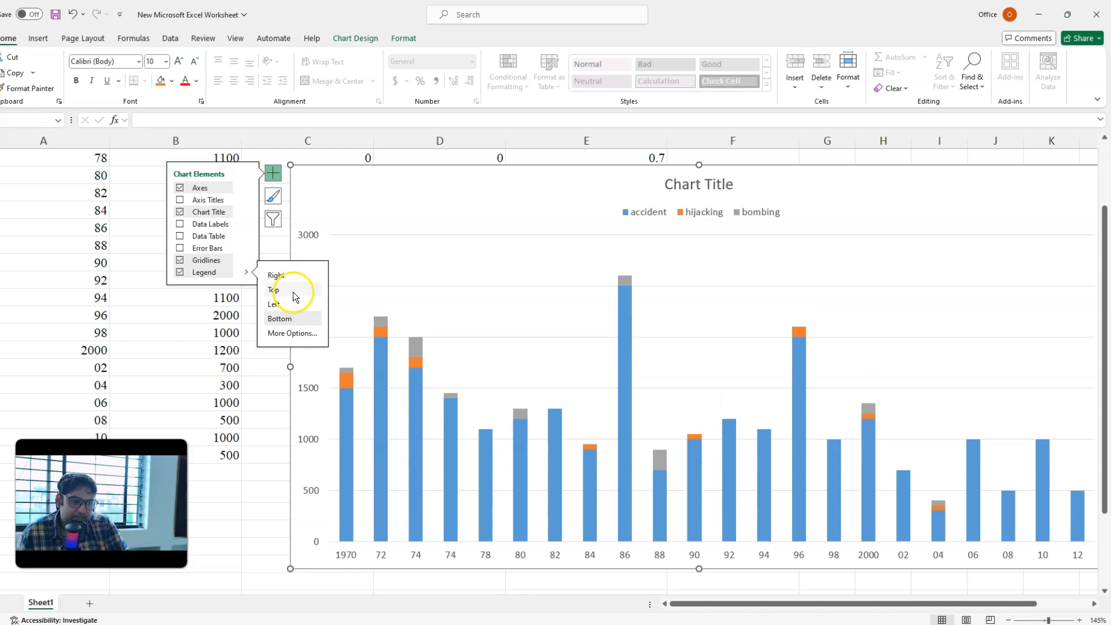
Step: Move the legend sideways so it sits above the 72 to 82 columns of the plot
{"action": "left_click", "coordinate": [688, 213]}
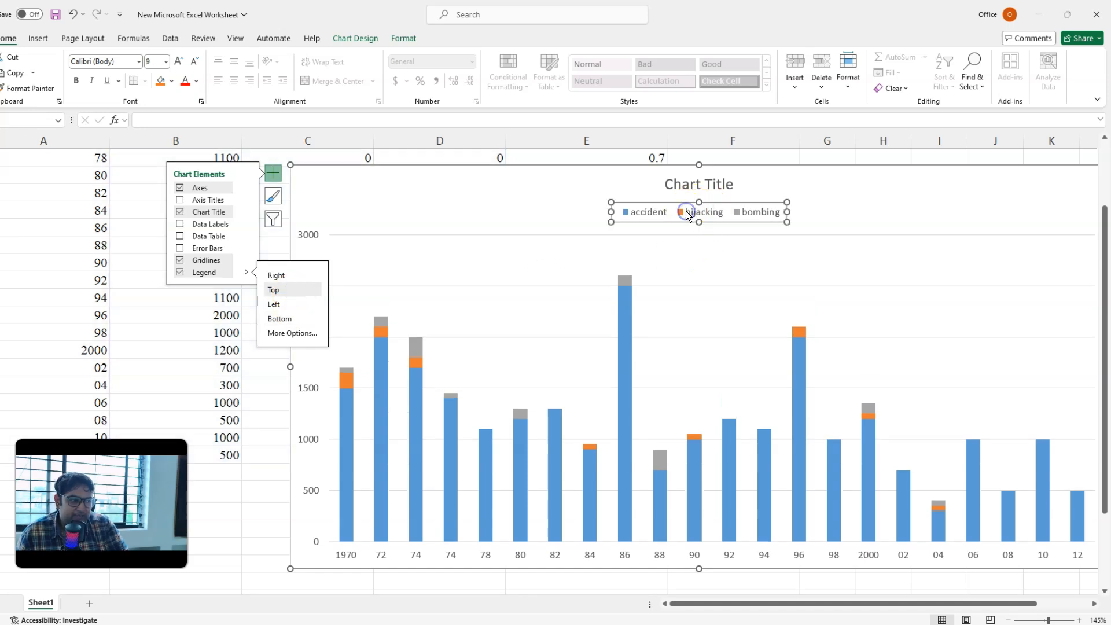
{"action": "left_click", "coordinate": [659, 216]}
{"action": "left_click", "coordinate": [698, 216]}
{"action": "left_click", "coordinate": [591, 219]}
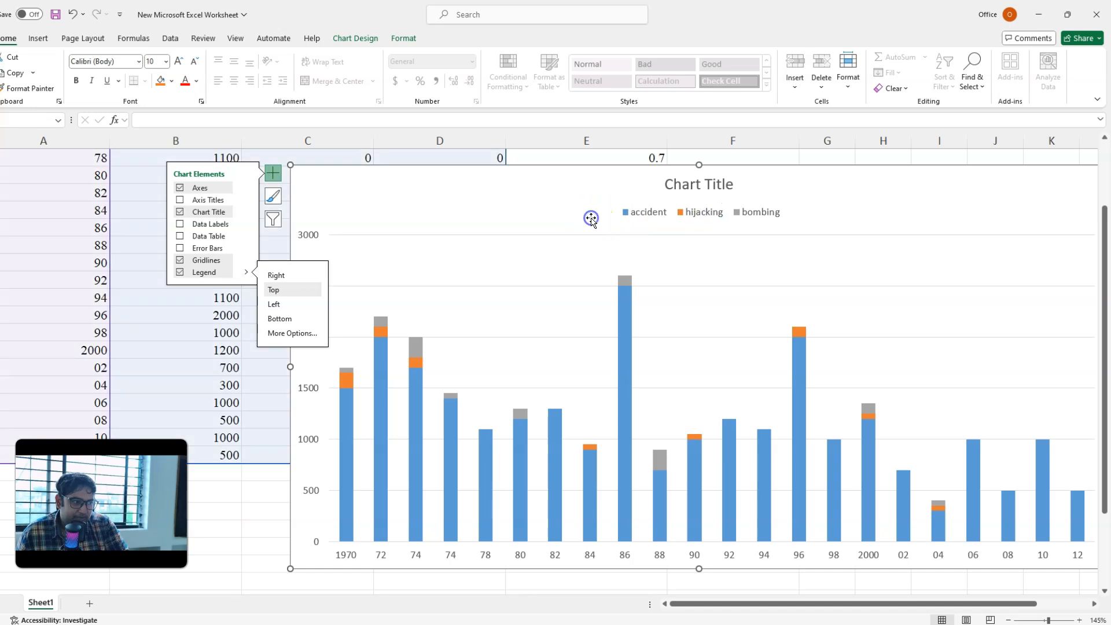
{"action": "left_click", "coordinate": [622, 204]}
{"action": "left_click_drag", "start_coordinate": [620, 204], "coordinate": [404, 202]}
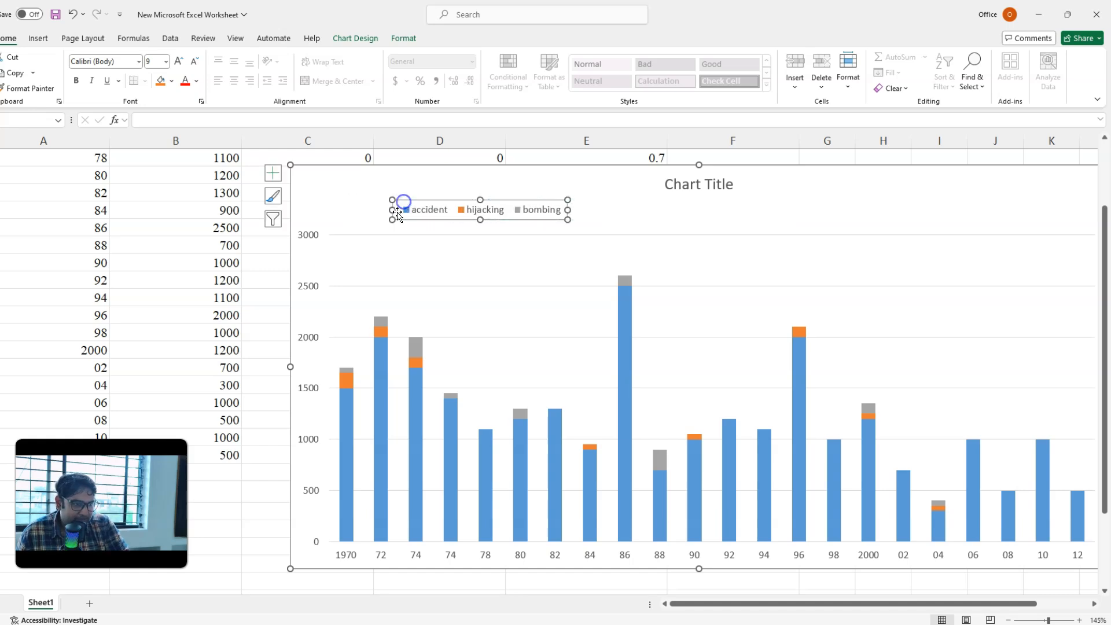
Step: Check the legend wording on the PowerPoint reference slide, then add a one-line text box reading "Casualties* due to" above the Excel chart's first columns
{"action": "left_click", "coordinate": [262, 624]}
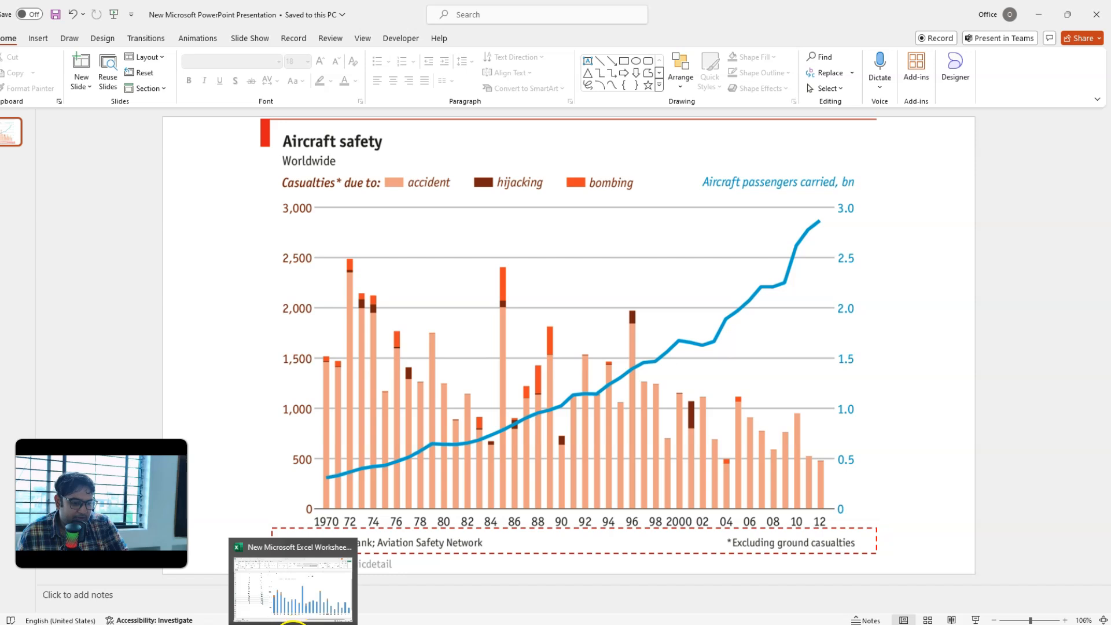
{"action": "left_click", "coordinate": [294, 623]}
{"action": "left_click", "coordinate": [373, 187]}
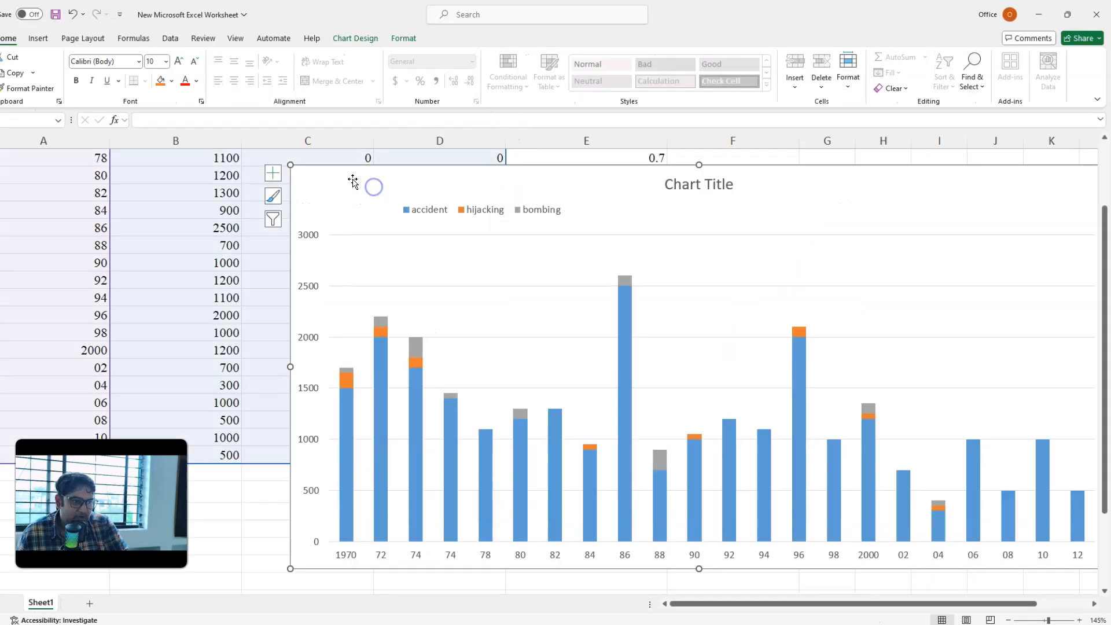
{"action": "left_click", "coordinate": [38, 38]}
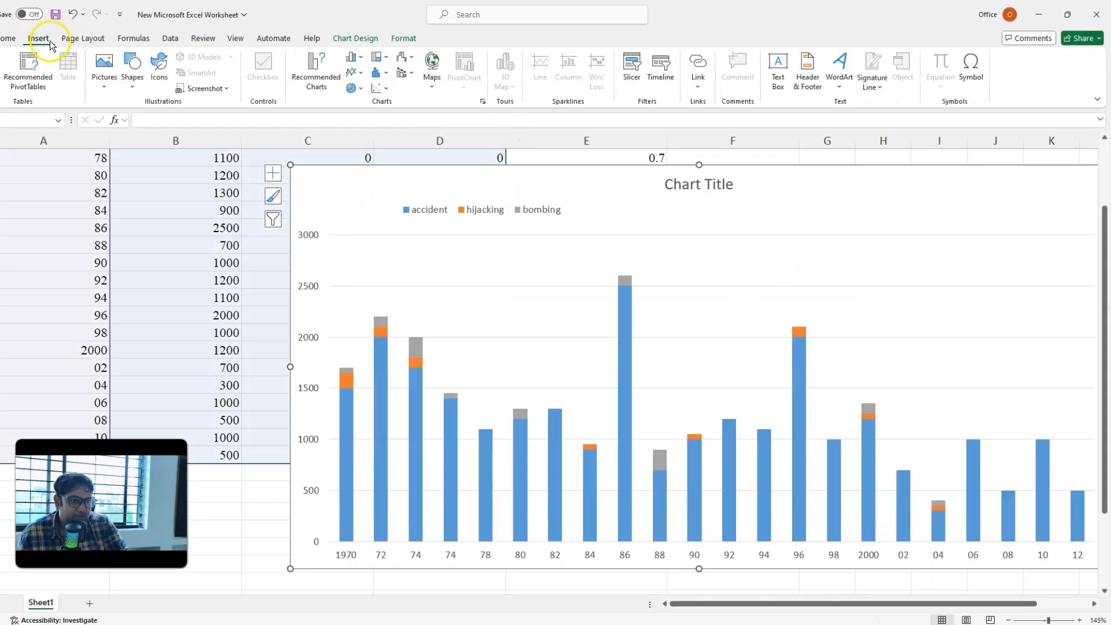
{"action": "left_click", "coordinate": [132, 68]}
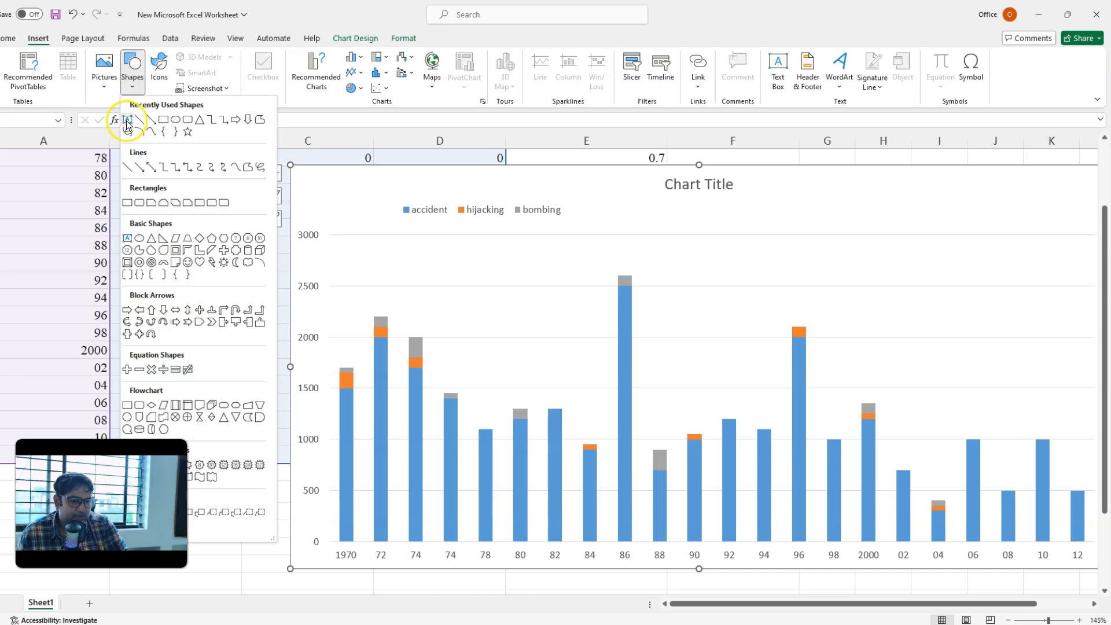
{"action": "left_click", "coordinate": [127, 124]}
{"action": "left_click", "coordinate": [331, 191]}
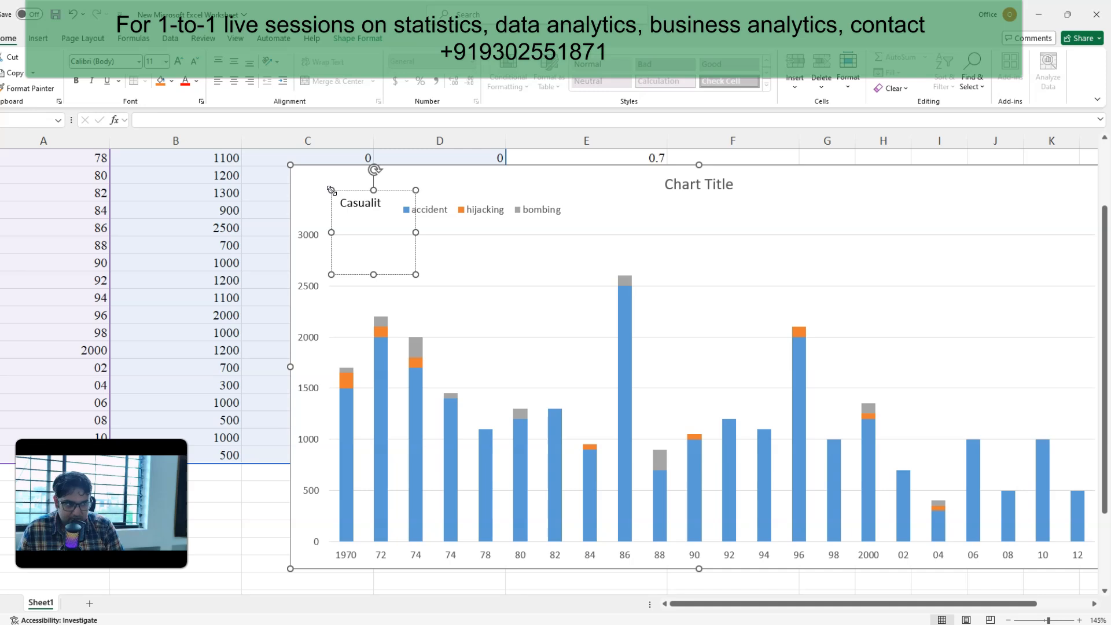
{"action": "type", "text": "Casuali"}
{"action": "key", "text": "F12"}
{"action": "key", "text": "Escape"}
{"action": "key", "text": "BackSpace"}
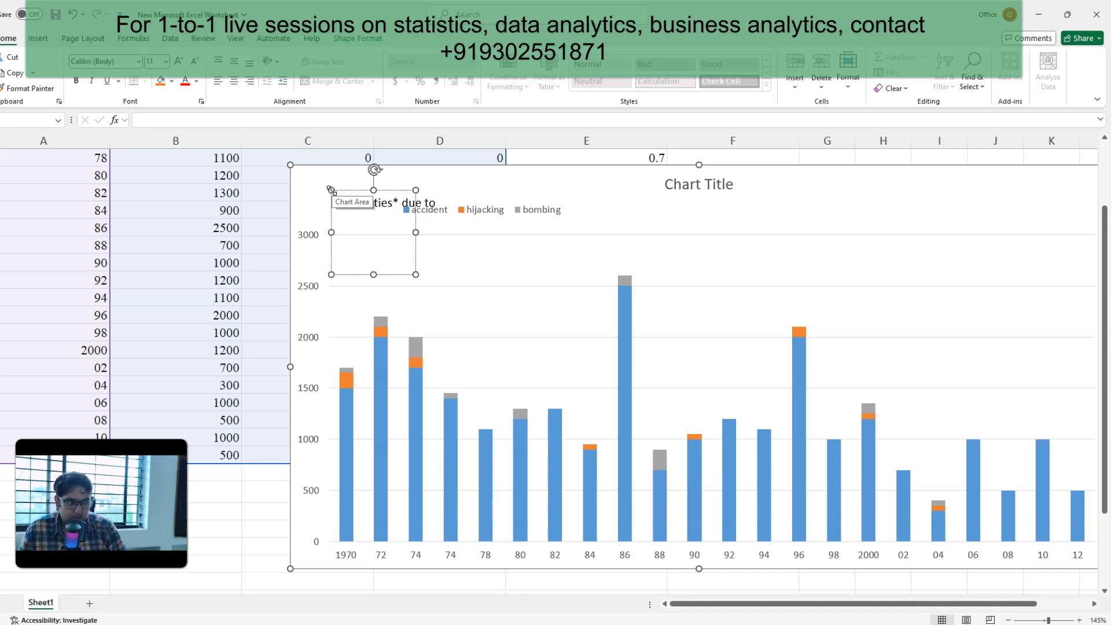
{"action": "left_click_drag", "start_coordinate": [373, 272], "coordinate": [375, 209]}
Step: Align the "Casualties* due to" text box with the chart's left edge and place the legend directly after it on the same line
{"action": "left_click", "coordinate": [490, 211]}
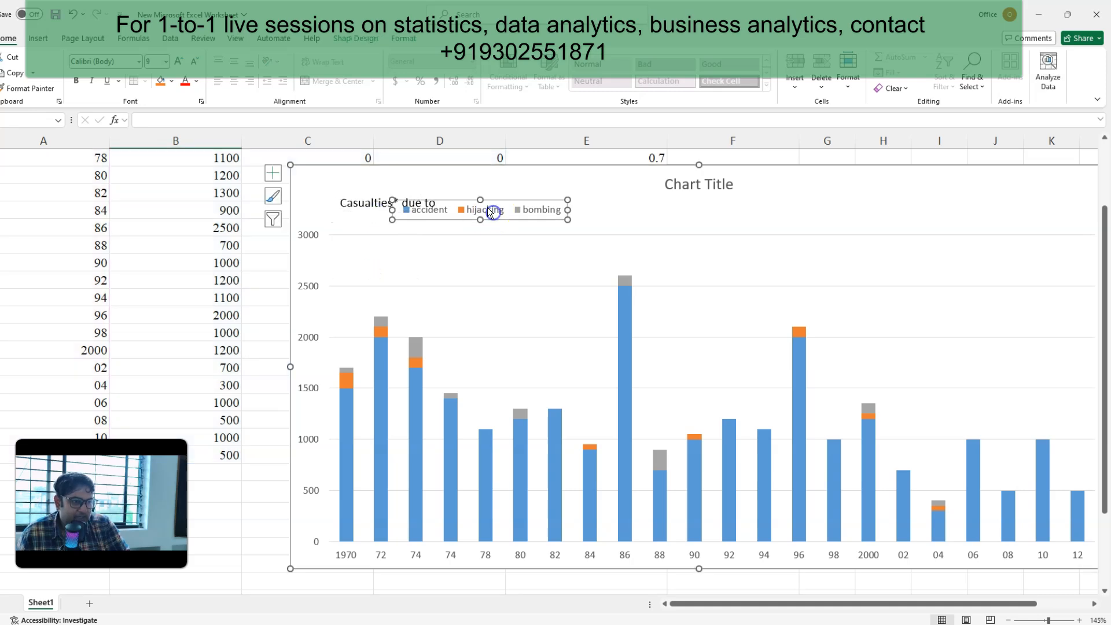
{"action": "left_click_drag", "start_coordinate": [494, 201], "coordinate": [551, 197]}
{"action": "left_click", "coordinate": [379, 210]}
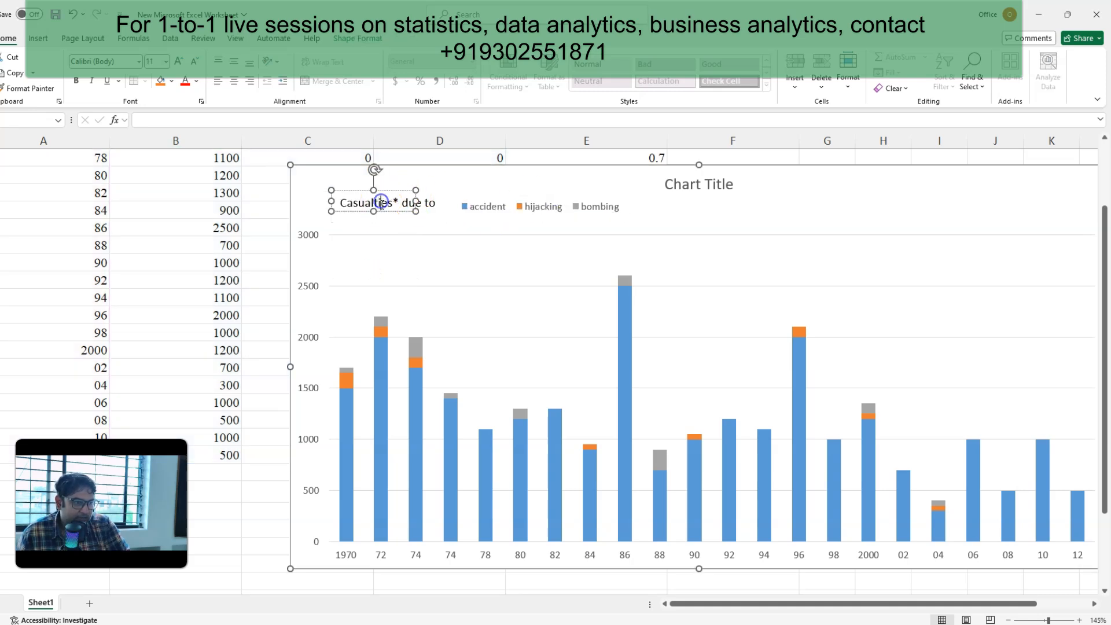
{"action": "left_click_drag", "start_coordinate": [379, 209], "coordinate": [371, 213]}
{"action": "left_click", "coordinate": [516, 204]}
{"action": "left_click", "coordinate": [475, 212]}
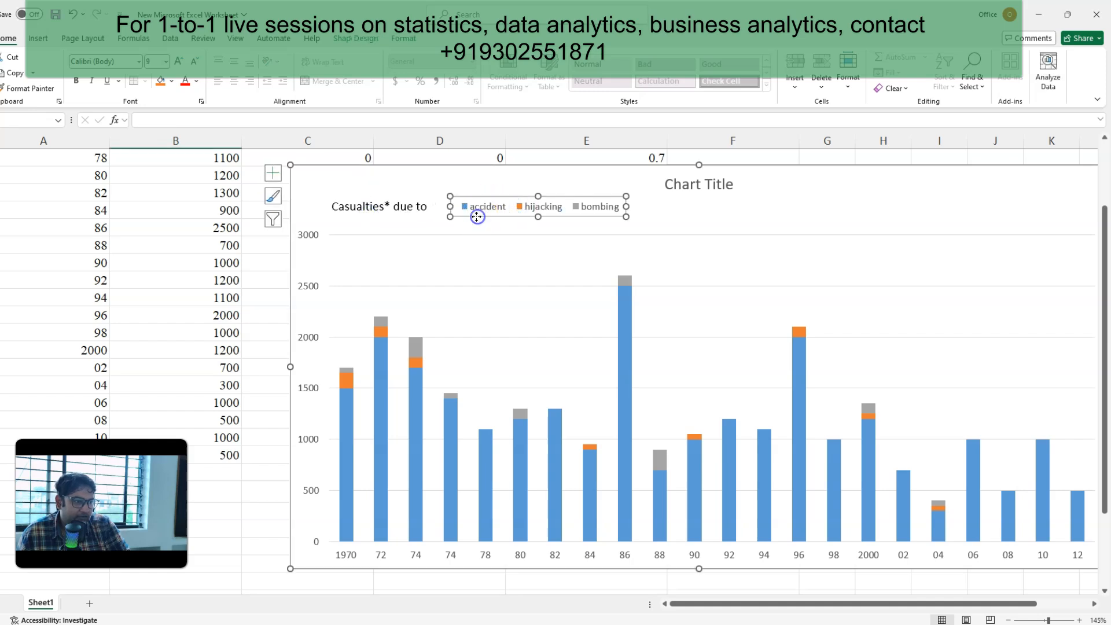
{"action": "mouse_move", "coordinate": [453, 219]}
{"action": "left_mouse_down"}
{"action": "mouse_move", "coordinate": [442, 219]}
{"action": "mouse_move", "coordinate": [457, 219]}
{"action": "left_mouse_up"}
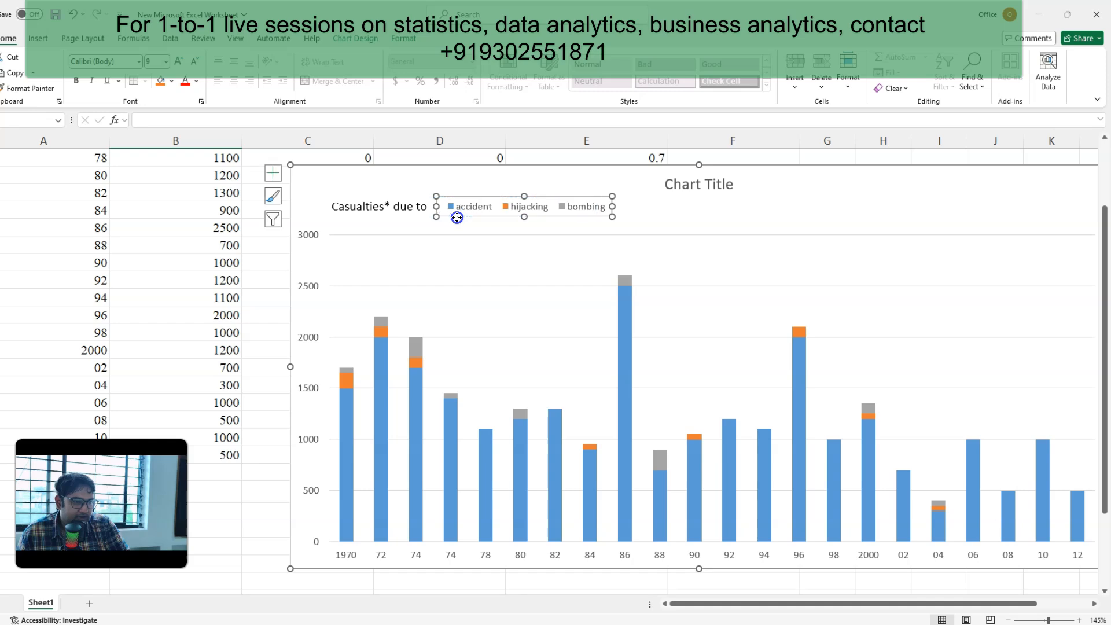
Step: Set the chart title to "Aircraft Safety" with "Worldwide" on a second line, following the reference slide, and make the chart slightly taller
{"action": "left_click", "coordinate": [672, 185]}
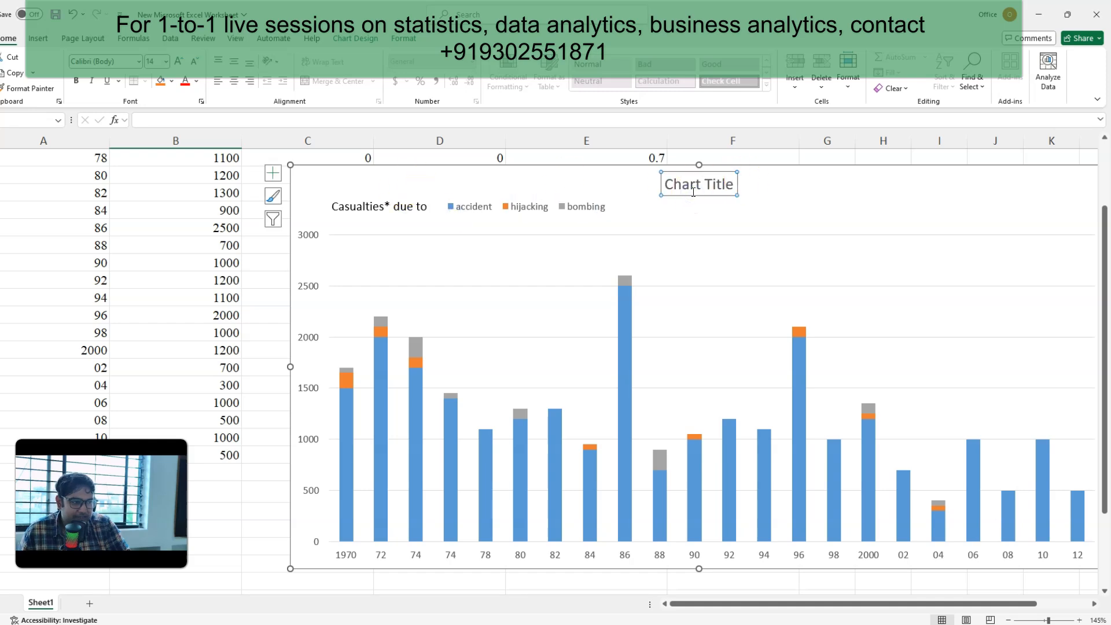
{"action": "left_click", "coordinate": [311, 624]}
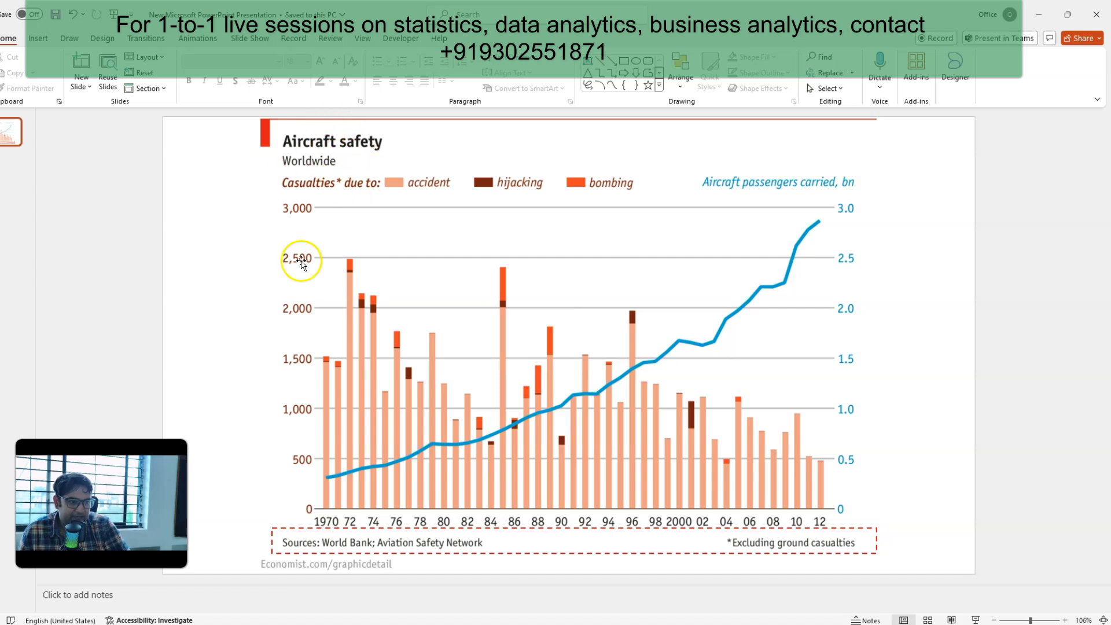
{"action": "left_click", "coordinate": [278, 623]}
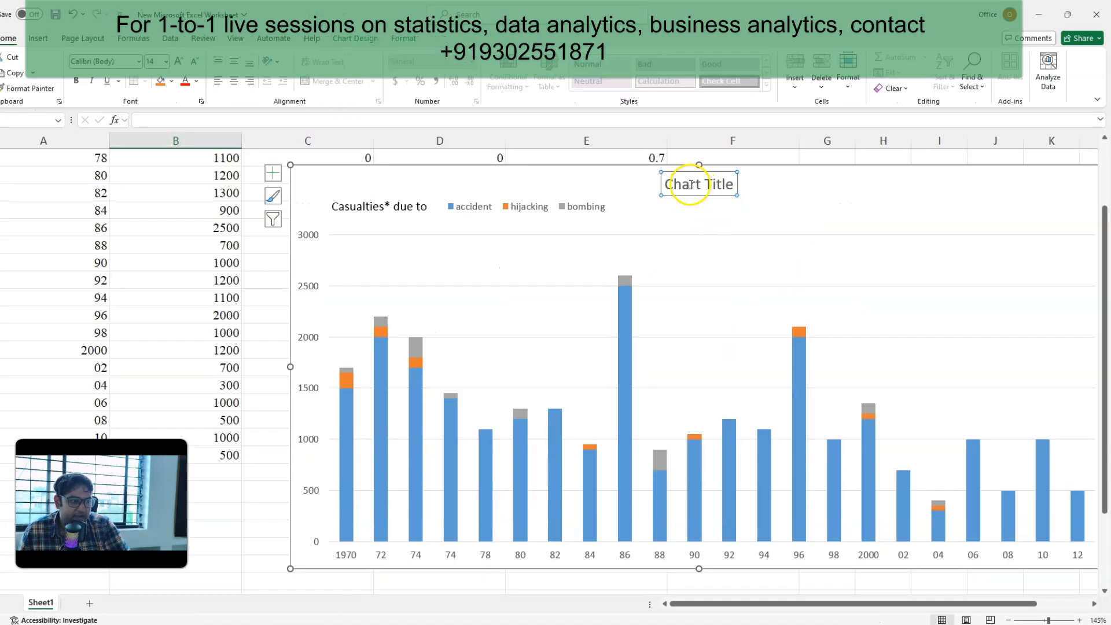
{"action": "double_click", "coordinate": [690, 184]}
{"action": "type", "text": "A"}
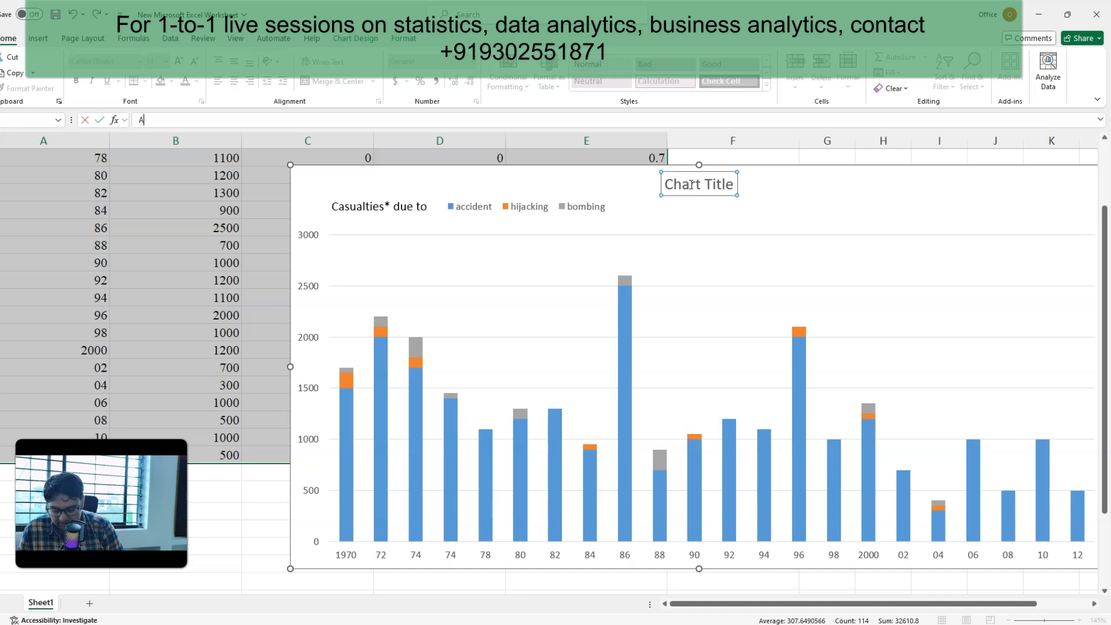
{"action": "key", "text": "Return"}
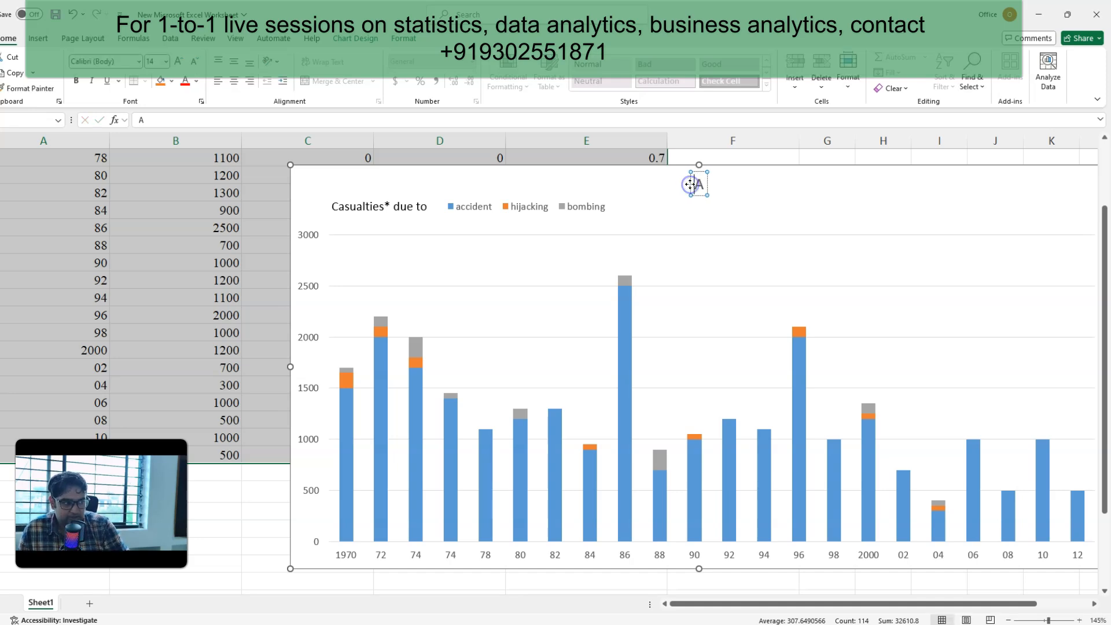
{"action": "type", "text": "ircraft Safety"}
{"action": "key", "text": "Return"}
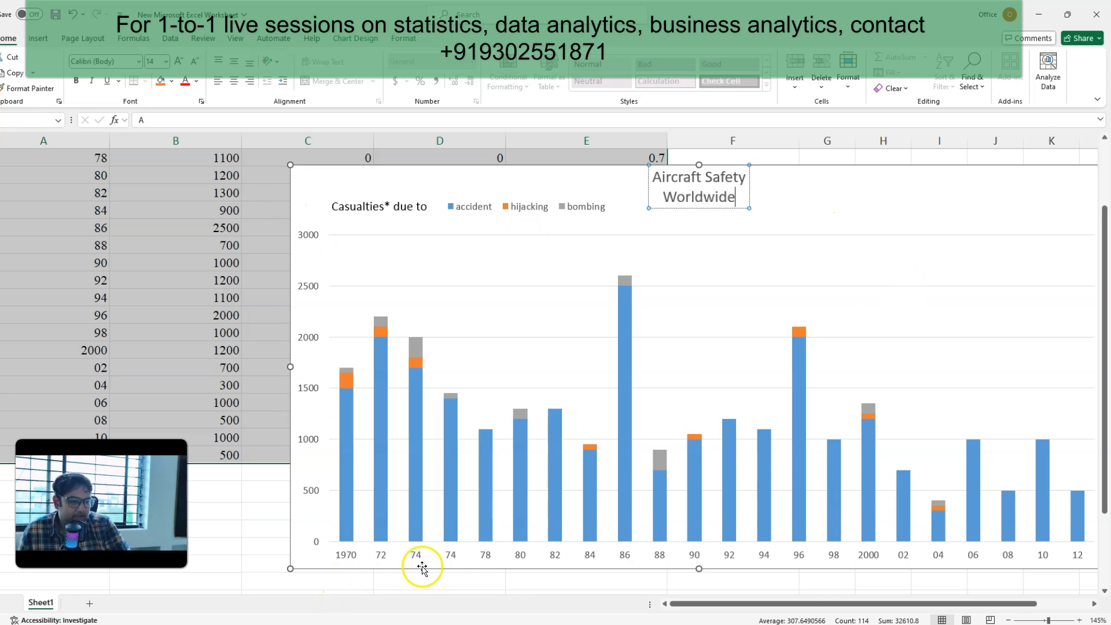
{"action": "left_click_drag", "start_coordinate": [698, 570], "coordinate": [696, 590]}
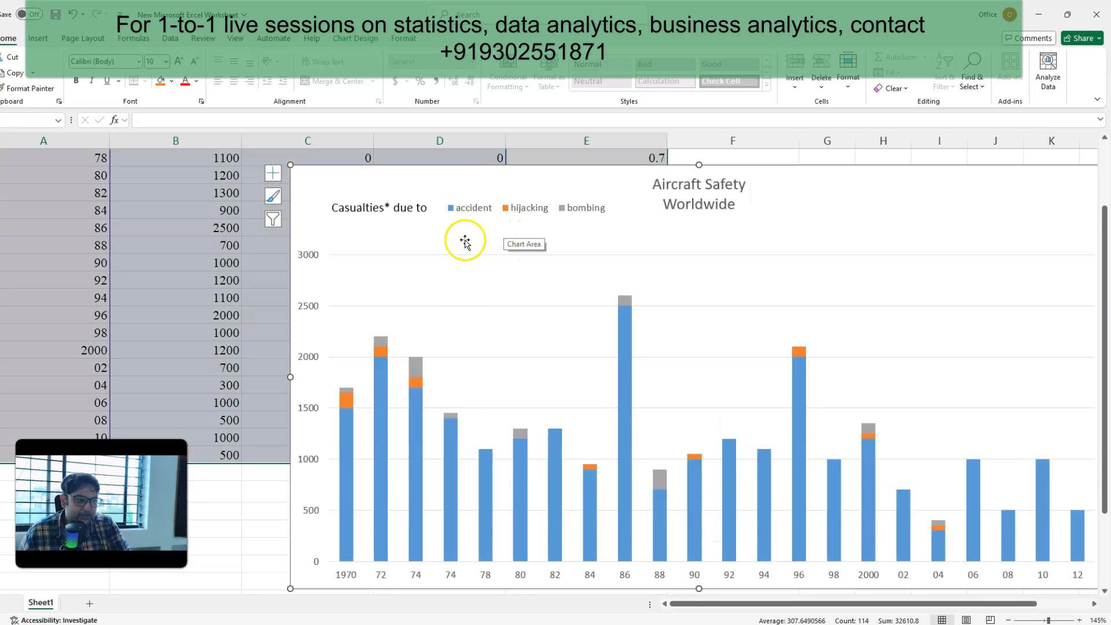
Step: Lower the top edge of the chart's plot area slightly to leave more room under the title and legend
{"action": "left_click", "coordinate": [318, 208]}
{"action": "left_click", "coordinate": [502, 207]}
{"action": "left_click", "coordinate": [704, 176]}
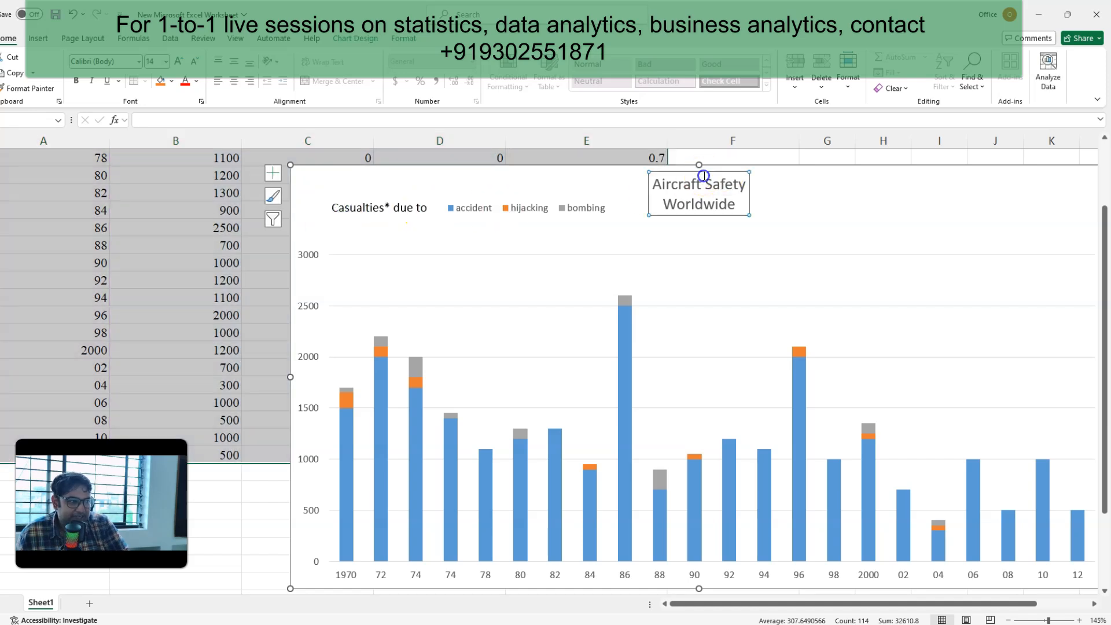
{"action": "left_click", "coordinate": [374, 227]}
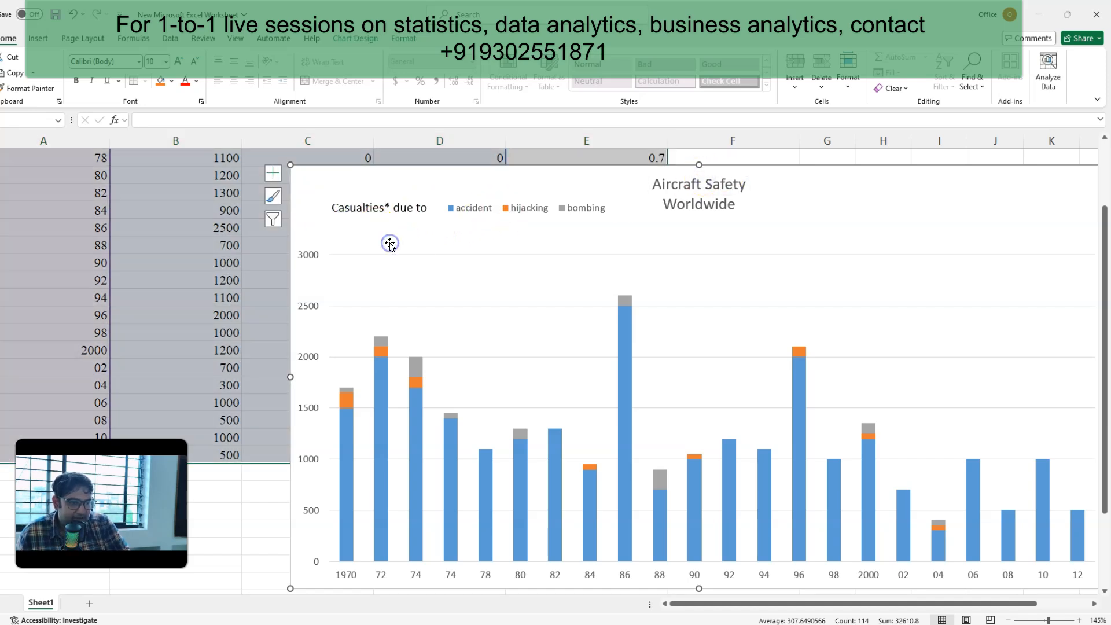
{"action": "left_click", "coordinate": [456, 270]}
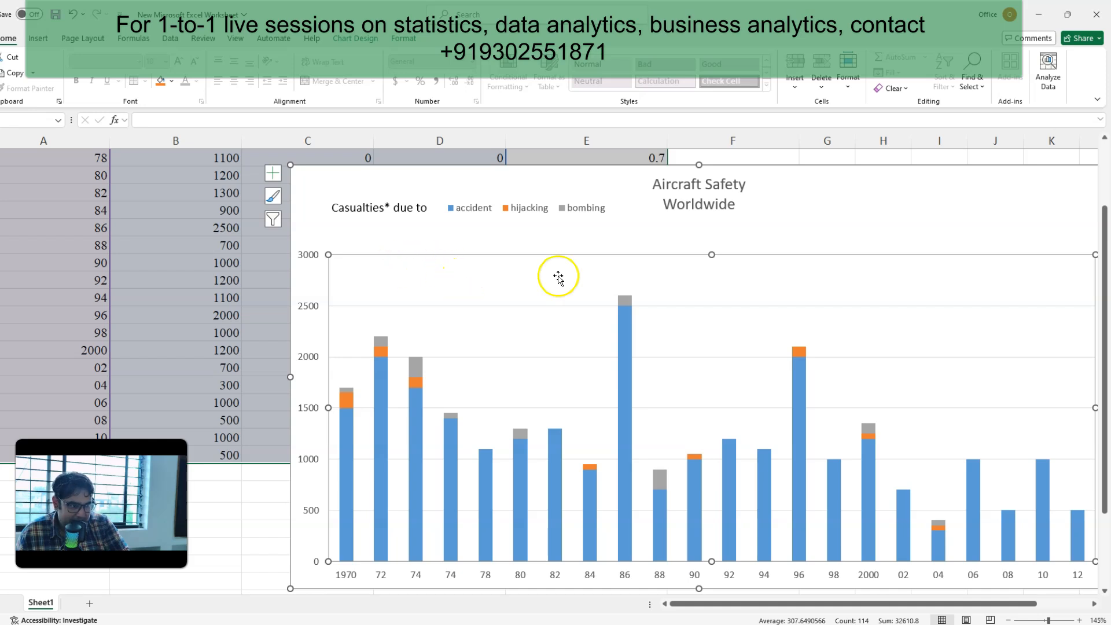
{"action": "left_click_drag", "start_coordinate": [713, 257], "coordinate": [715, 273]}
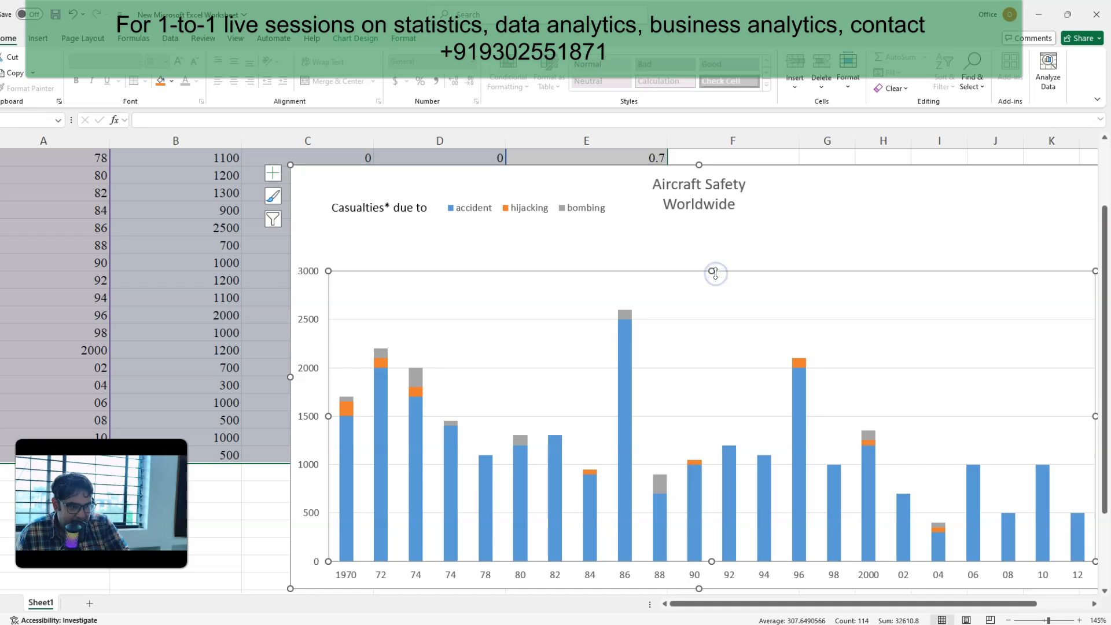
Step: Move the "Casualties* due to" caption and the legend down to just above the plot area, and end the caption with a colon
{"action": "left_click", "coordinate": [330, 209]}
{"action": "left_click", "coordinate": [370, 207]}
{"action": "left_click", "coordinate": [466, 213]}
{"action": "left_click_drag", "start_coordinate": [381, 216], "coordinate": [370, 246]}
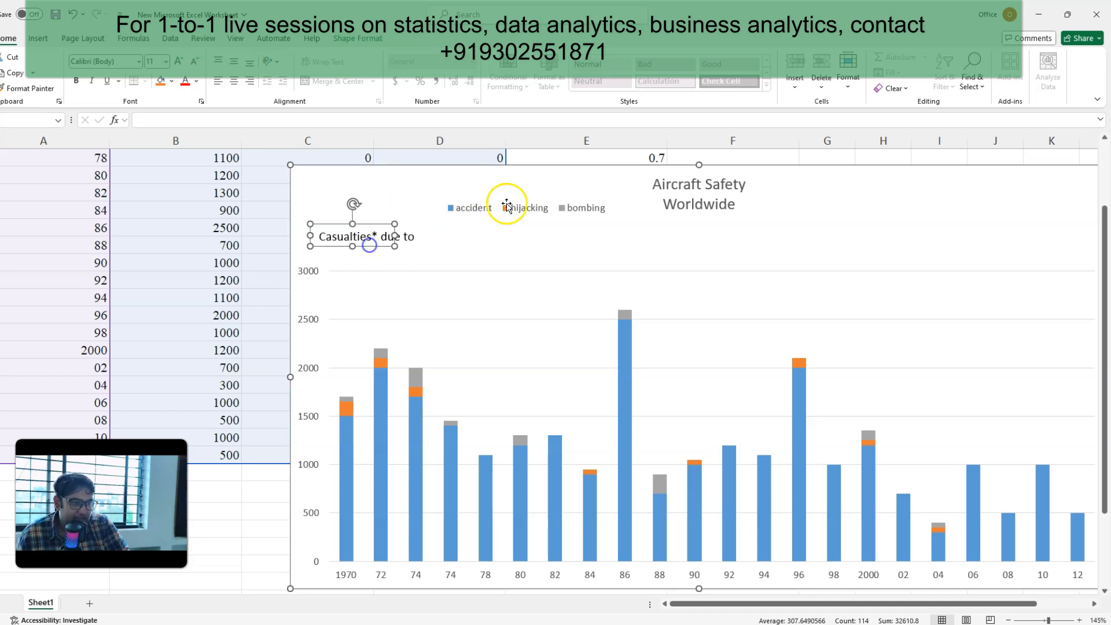
{"action": "left_click", "coordinate": [494, 207]}
{"action": "left_click_drag", "start_coordinate": [486, 216], "coordinate": [470, 245]}
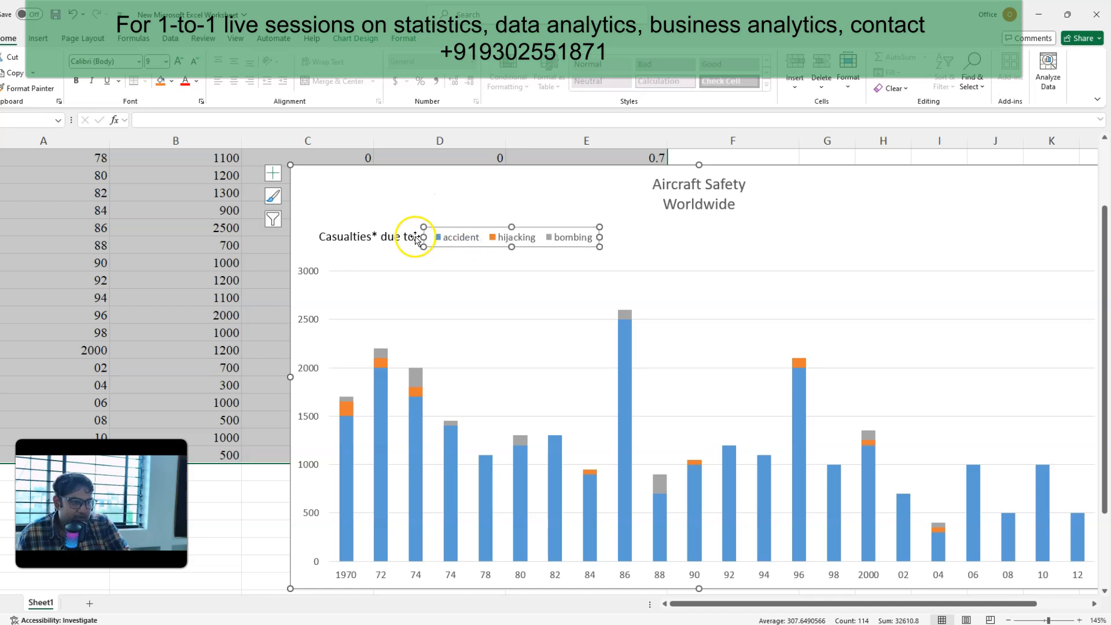
{"action": "left_click", "coordinate": [414, 237]}
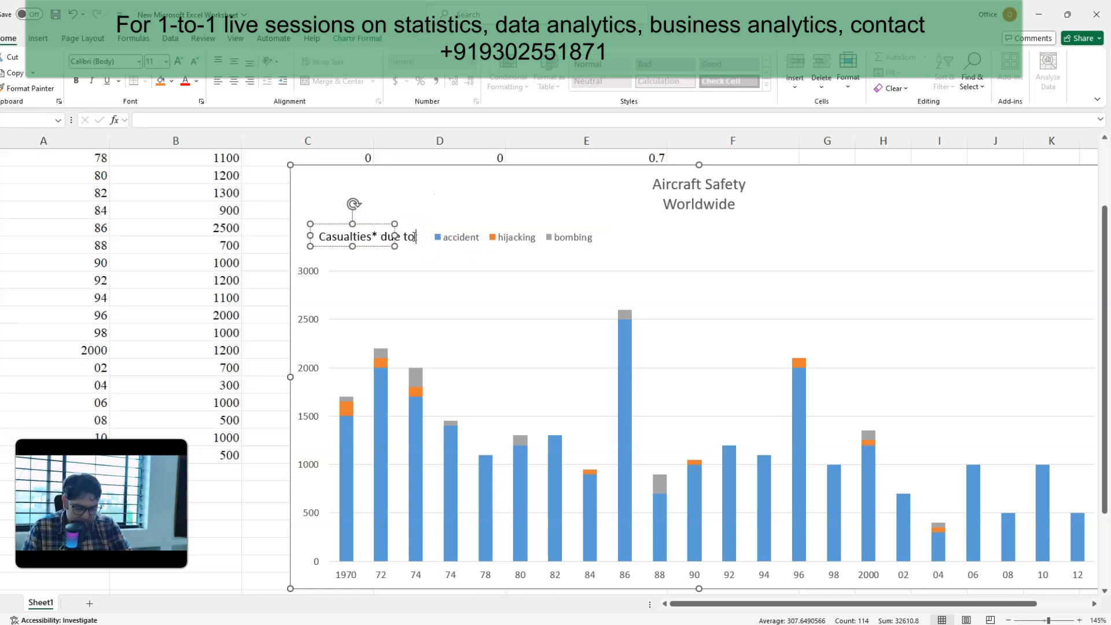
{"action": "left_click", "coordinate": [541, 219]}
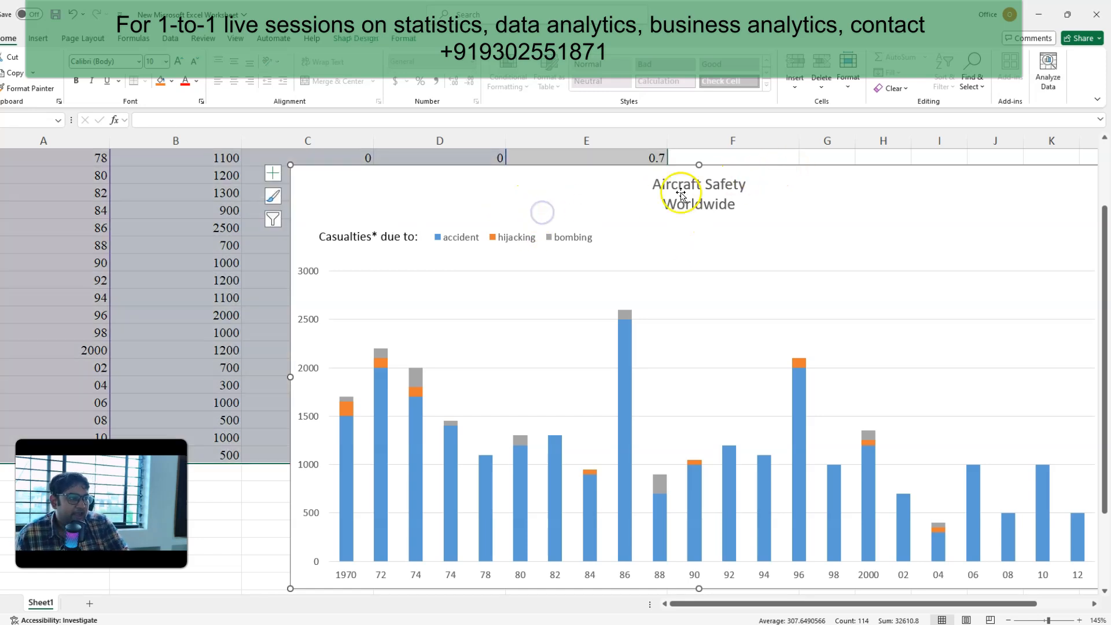
Step: Place the chart title above the casualties caption near the chart's left edge, and compare it with the PowerPoint reference slide
{"action": "left_click", "coordinate": [681, 192]}
{"action": "left_click_drag", "start_coordinate": [681, 215], "coordinate": [343, 214]}
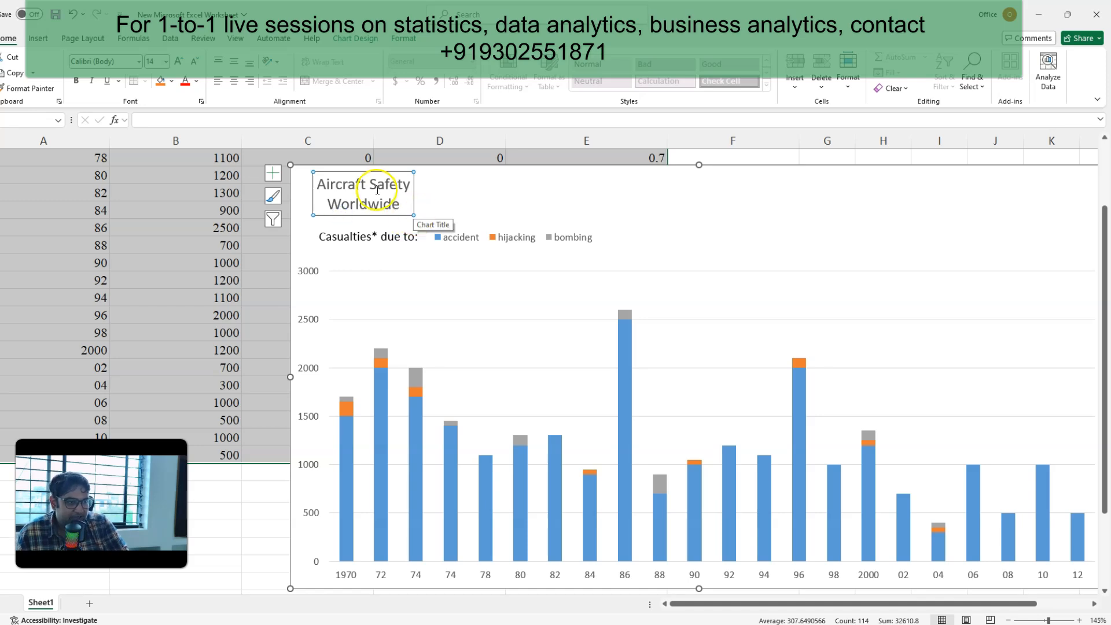
{"action": "left_click", "coordinate": [258, 624]}
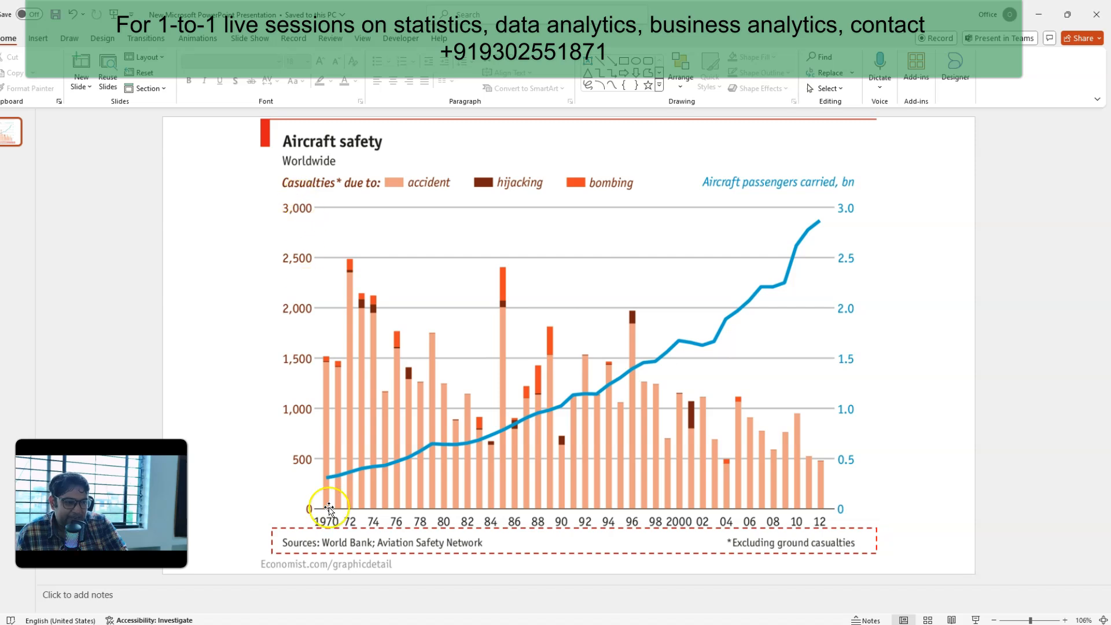
{"action": "left_click", "coordinate": [269, 624]}
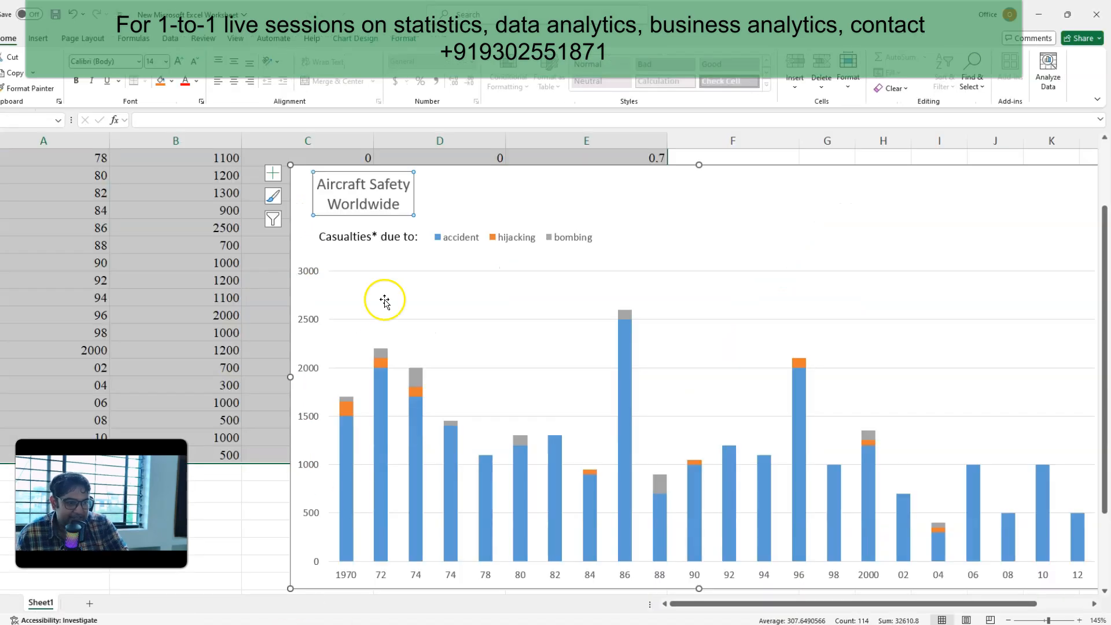
Step: Make "Aircraft Safety" bold, reduce "Worldwide" to size 12 and left-align both title lines
{"action": "triple_click", "coordinate": [349, 185]}
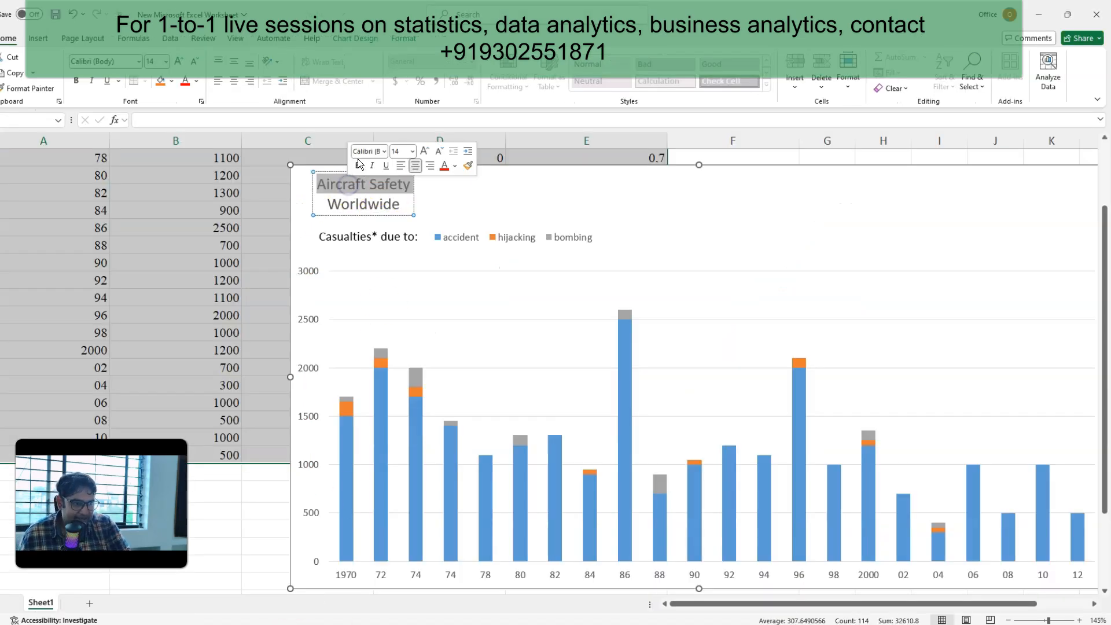
{"action": "left_click", "coordinate": [359, 166]}
{"action": "double_click", "coordinate": [362, 207]}
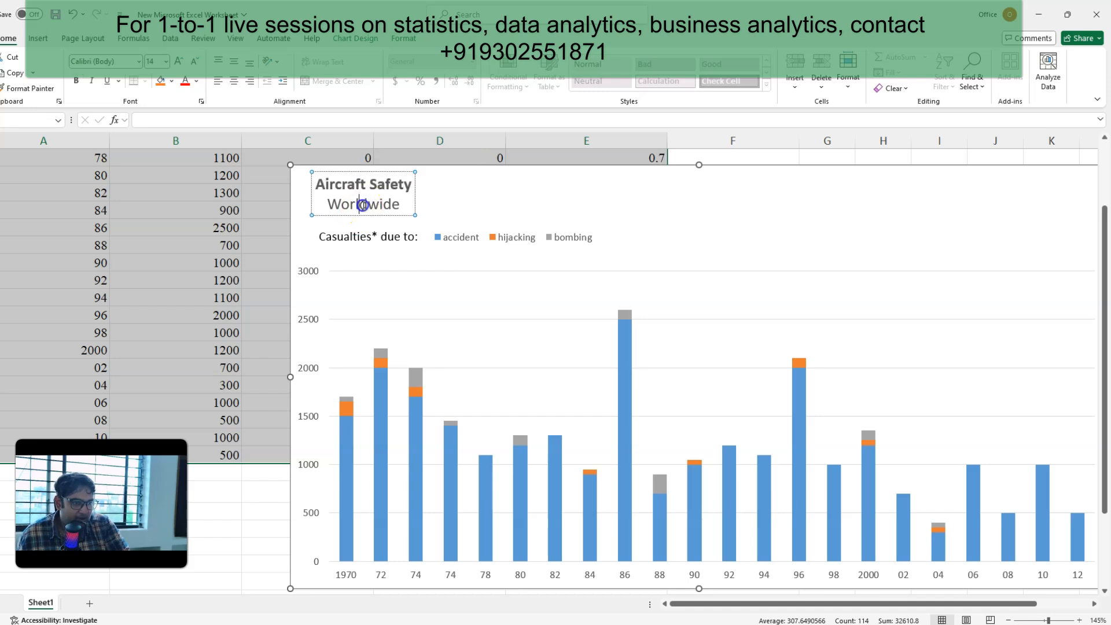
{"action": "left_click", "coordinate": [453, 172]}
{"action": "left_click", "coordinate": [416, 191]}
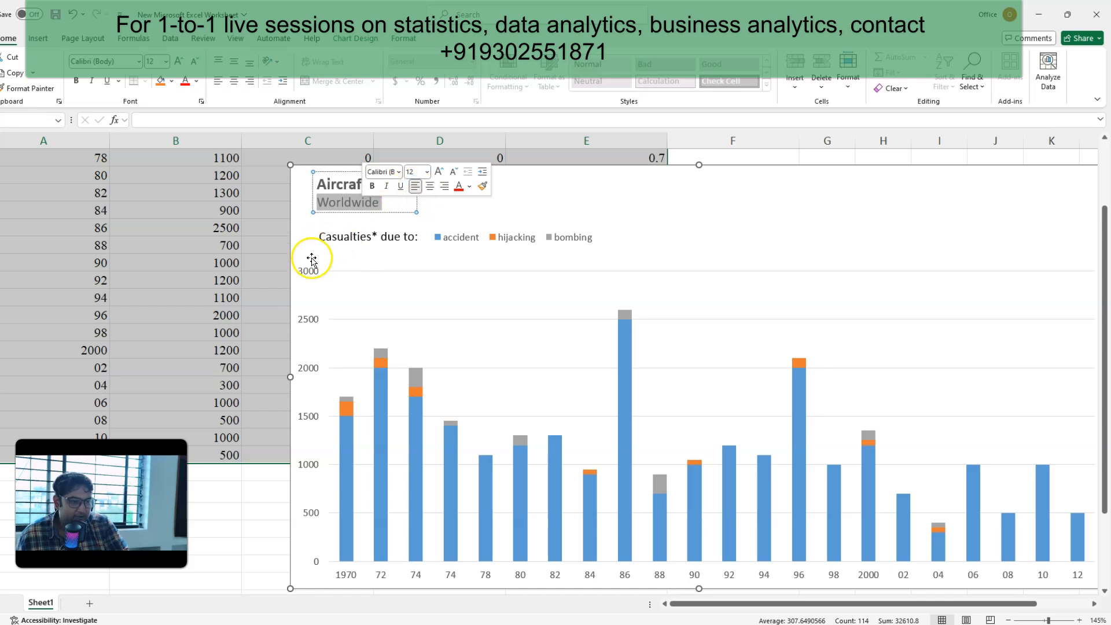
{"action": "left_click", "coordinate": [161, 547]}
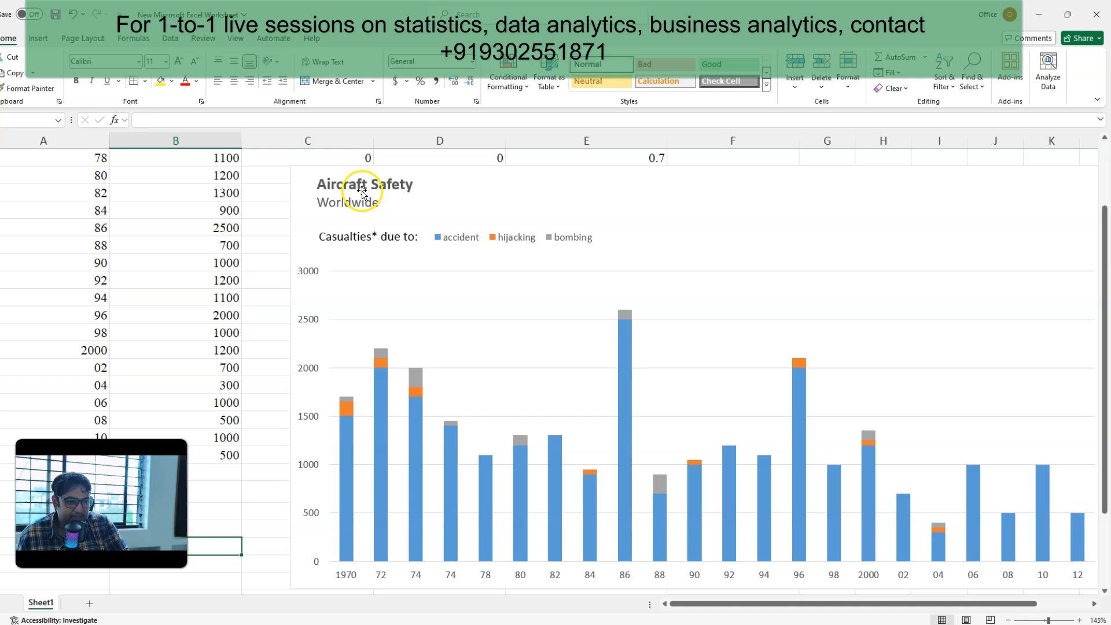
Step: Compare the Excel chart's caption and legend with the PowerPoint reference slide, and return to the full worksheet data
{"action": "left_click", "coordinate": [350, 238]}
{"action": "left_click", "coordinate": [510, 242]}
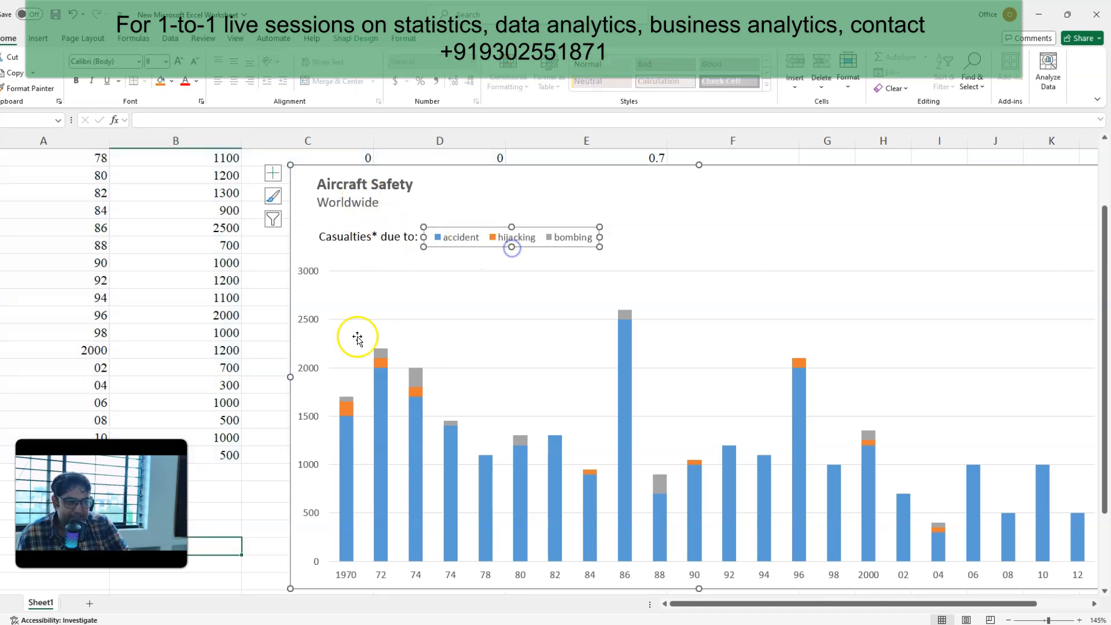
{"action": "left_click", "coordinate": [230, 624]}
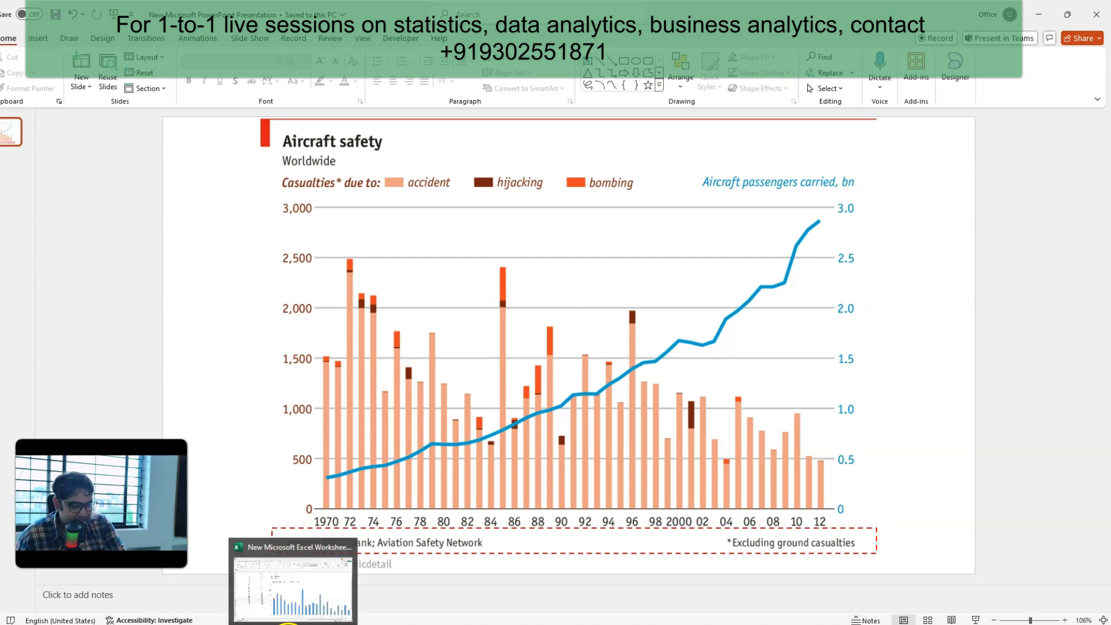
{"action": "left_click", "coordinate": [288, 624]}
{"action": "left_click", "coordinate": [181, 495]}
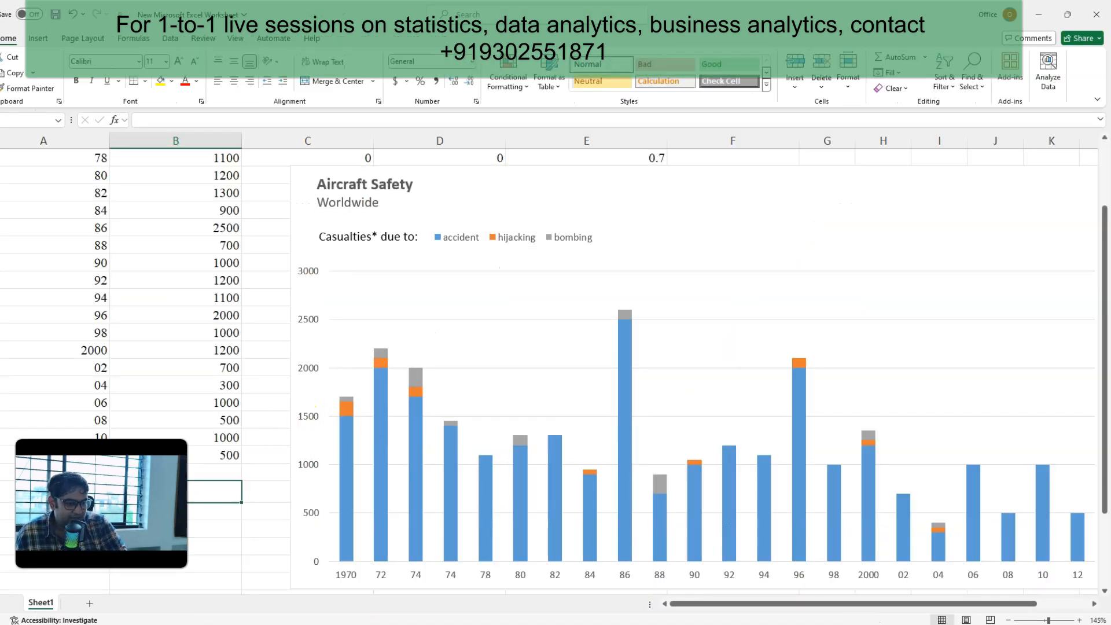
{"action": "scroll", "coordinate": [181, 495], "scroll_direction": "right", "scroll_amount": 3}
{"action": "scroll", "coordinate": [180, 495], "scroll_direction": "left", "scroll_amount": 3}
{"action": "scroll", "coordinate": [556, 359], "scroll_direction": "down", "scroll_amount": 3}
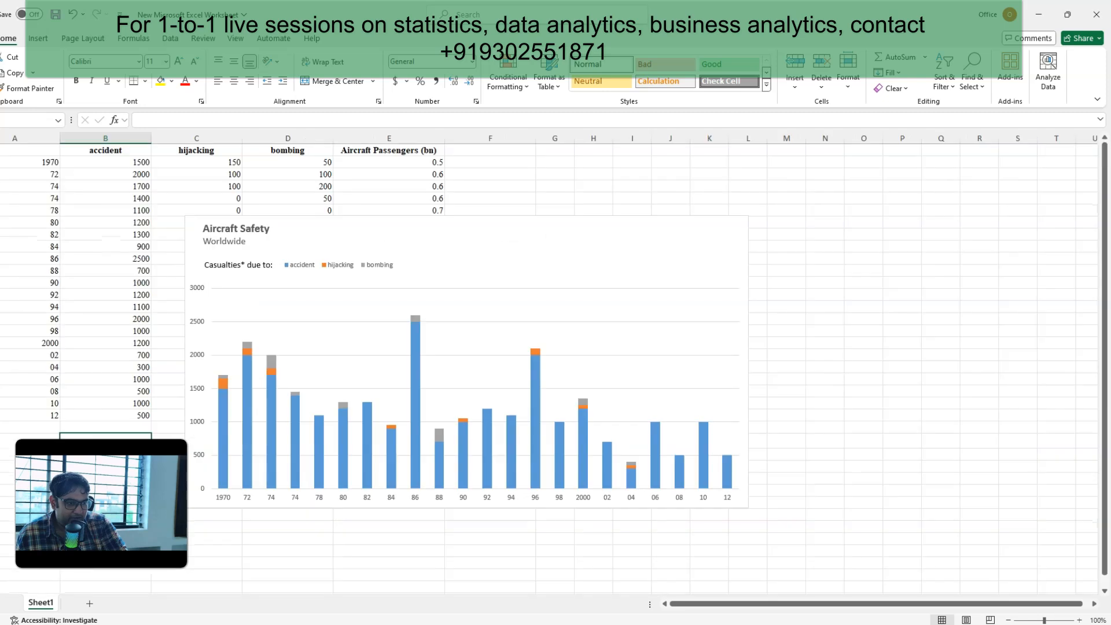
{"action": "left_click", "coordinate": [573, 218]}
{"action": "left_click", "coordinate": [341, 38]}
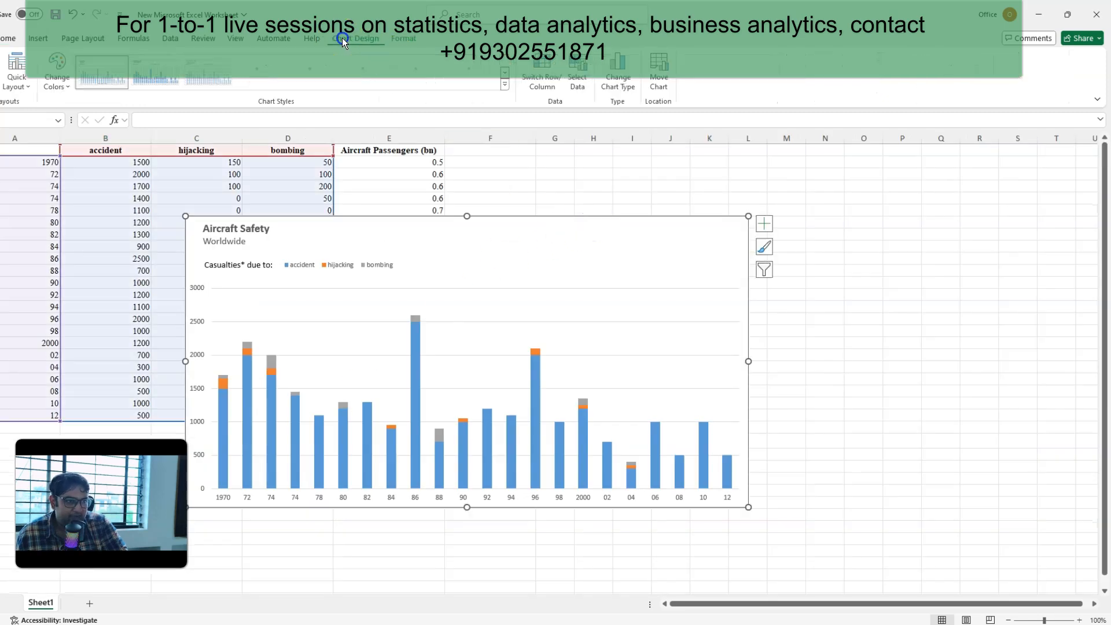
{"action": "left_click", "coordinate": [579, 76]}
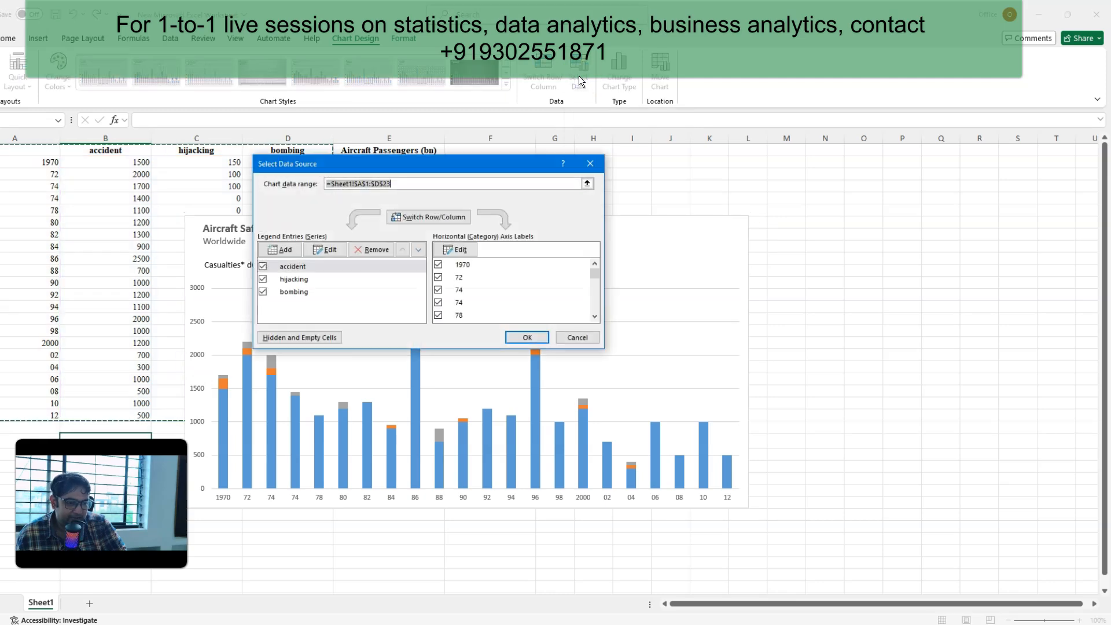
{"action": "left_click", "coordinate": [591, 166]}
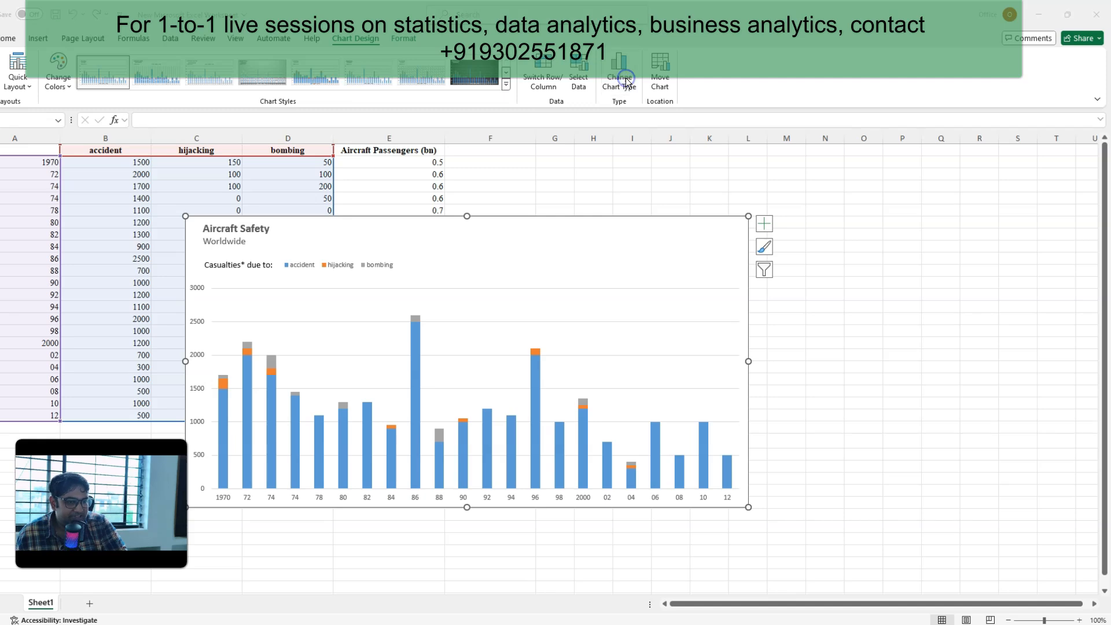
{"action": "left_click", "coordinate": [626, 81]}
{"action": "left_click", "coordinate": [395, 446]}
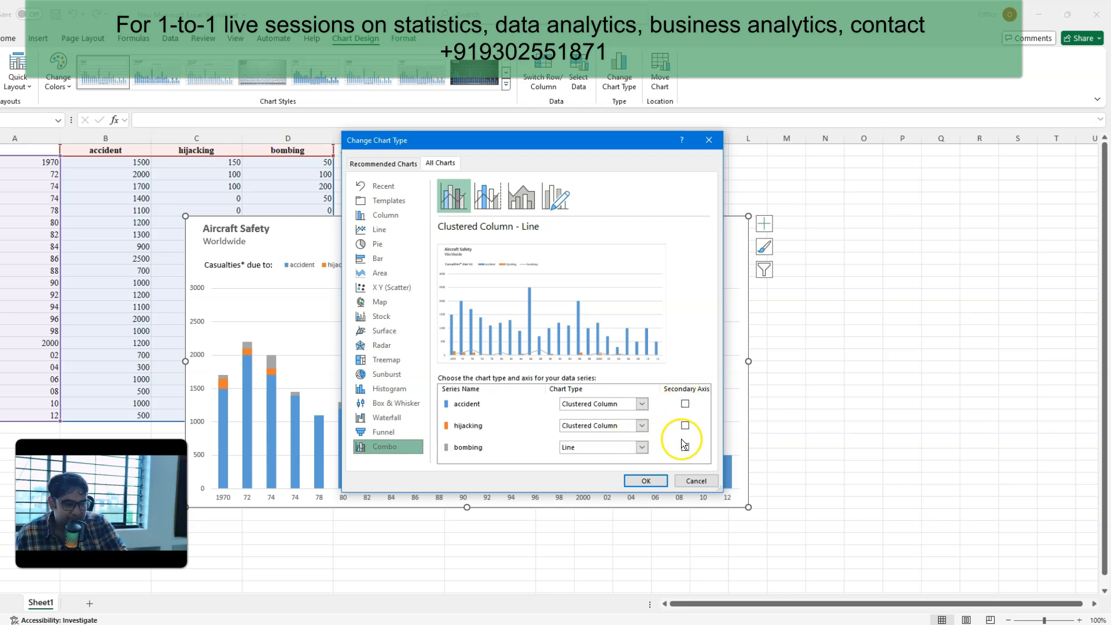
{"action": "left_click", "coordinate": [692, 481]}
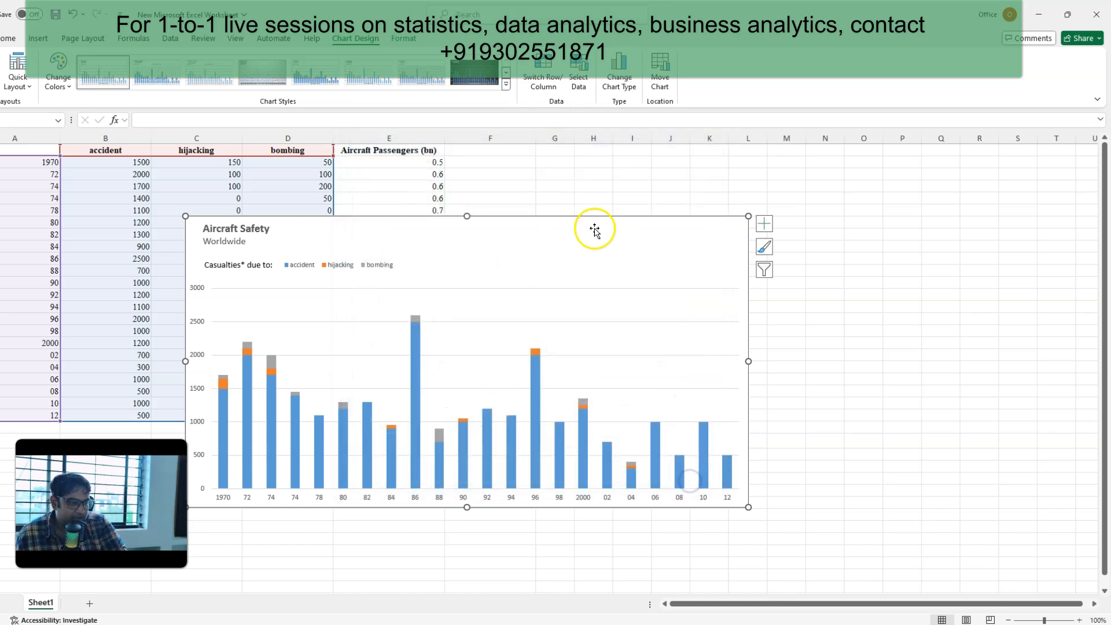
Step: Add a data series to the chart named from cell E1, Aircraft Passengers (bn), with values from E2:E24
{"action": "left_click", "coordinate": [592, 79]}
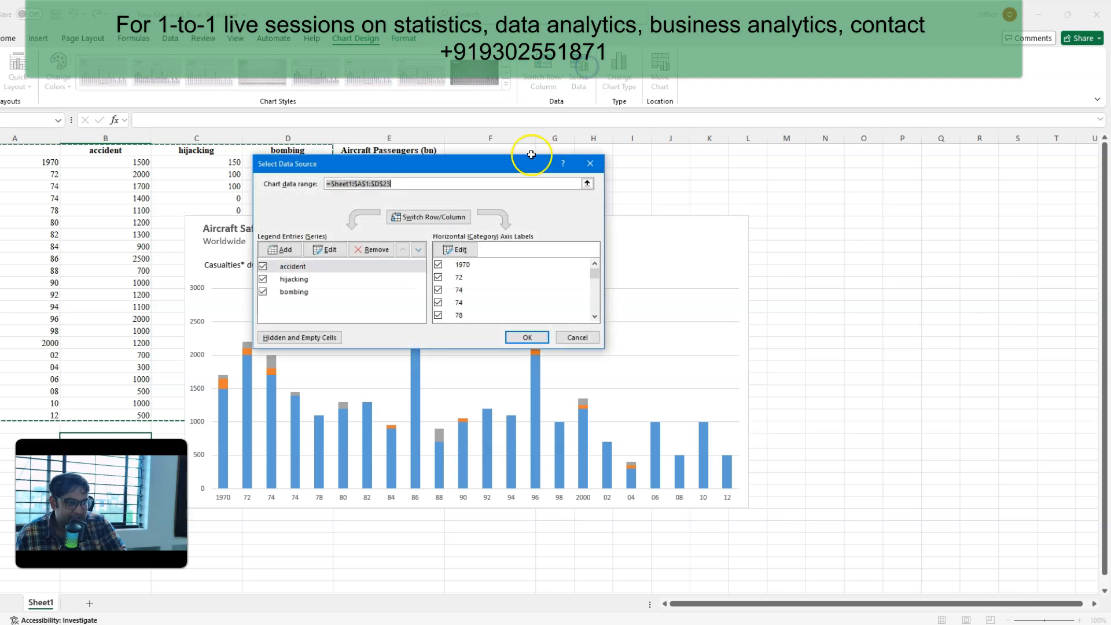
{"action": "left_click", "coordinate": [279, 245]}
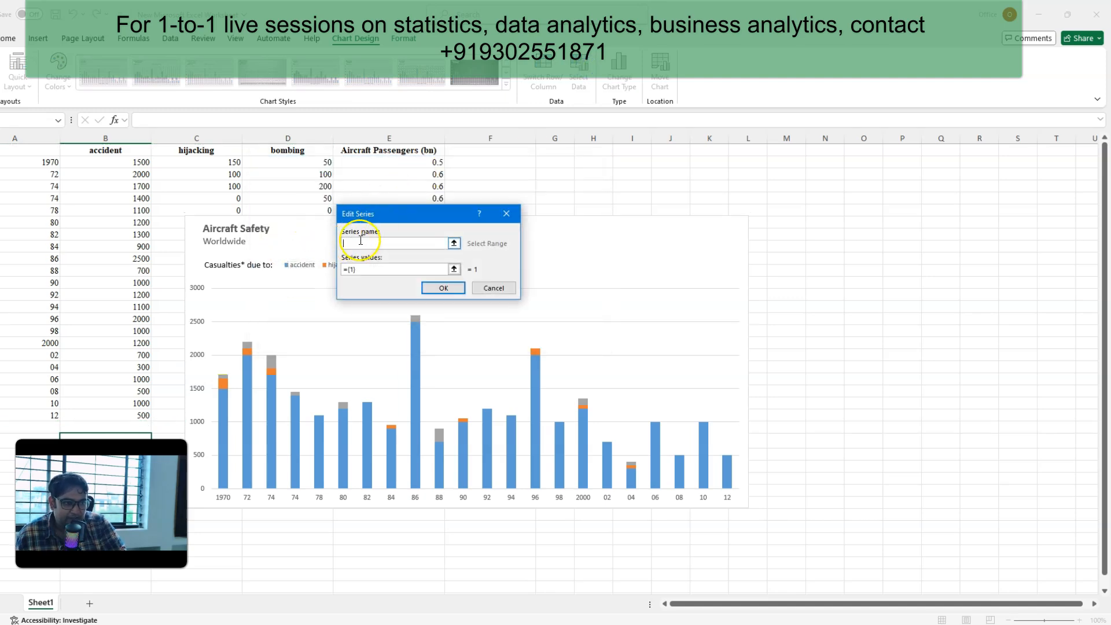
{"action": "left_click", "coordinate": [386, 154]}
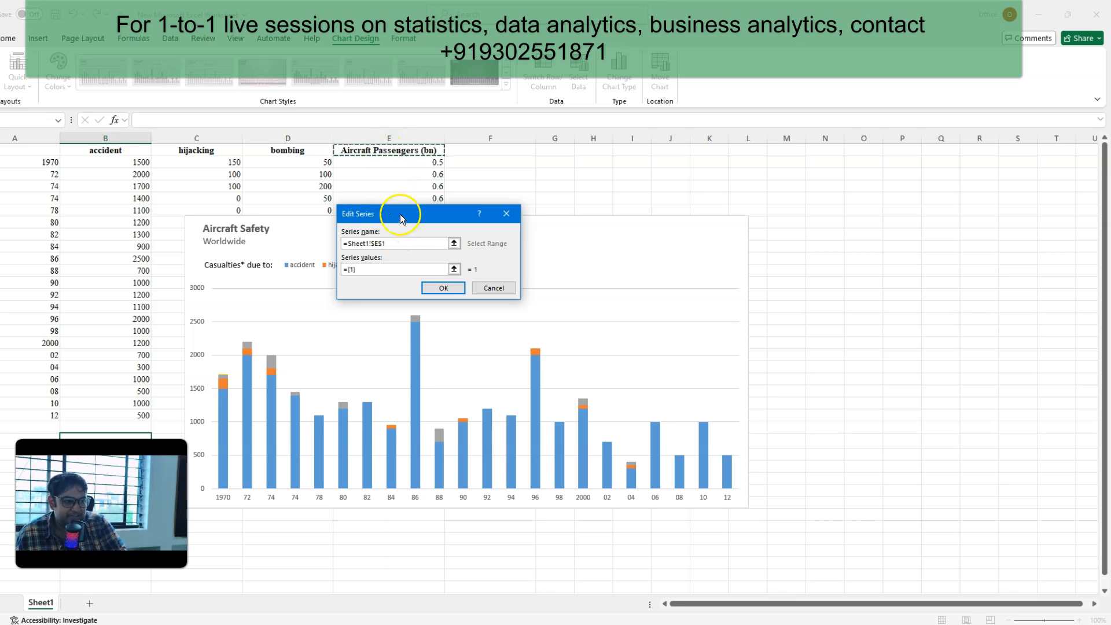
{"action": "left_click_drag", "start_coordinate": [401, 218], "coordinate": [646, 205]}
{"action": "key", "text": "BackSpace"}
{"action": "left_click_drag", "start_coordinate": [379, 162], "coordinate": [375, 429]}
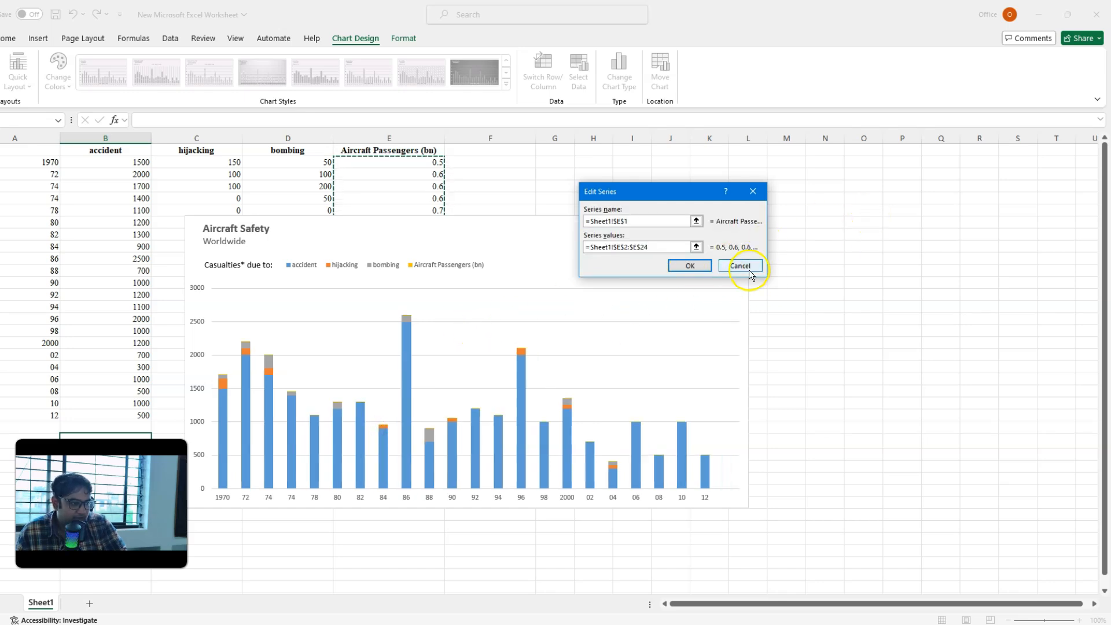
{"action": "left_click", "coordinate": [689, 264]}
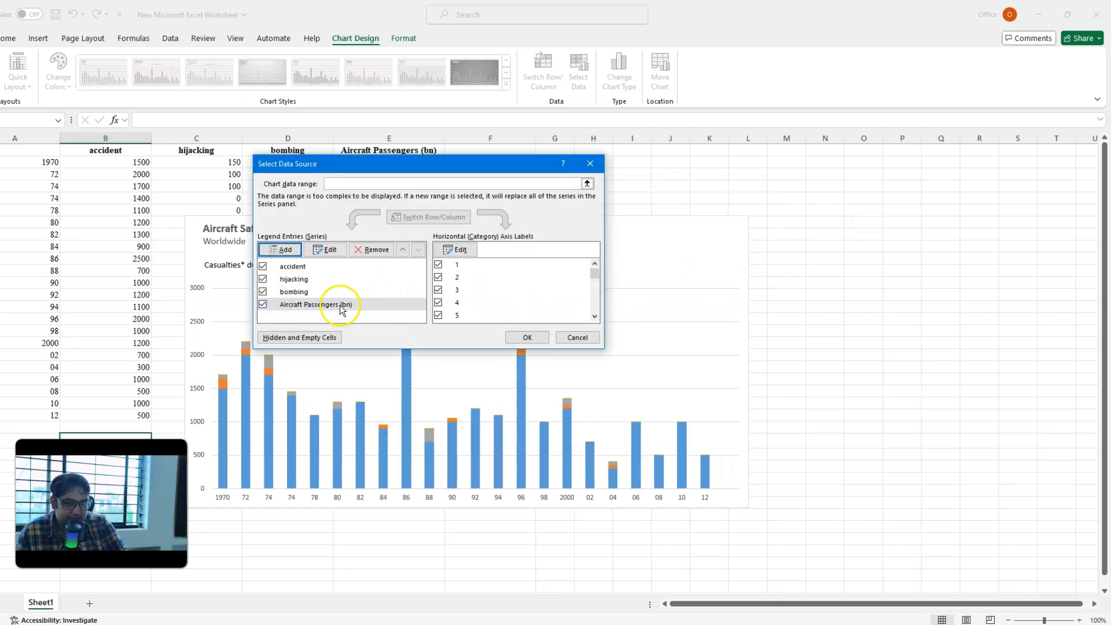
{"action": "left_click", "coordinate": [526, 337]}
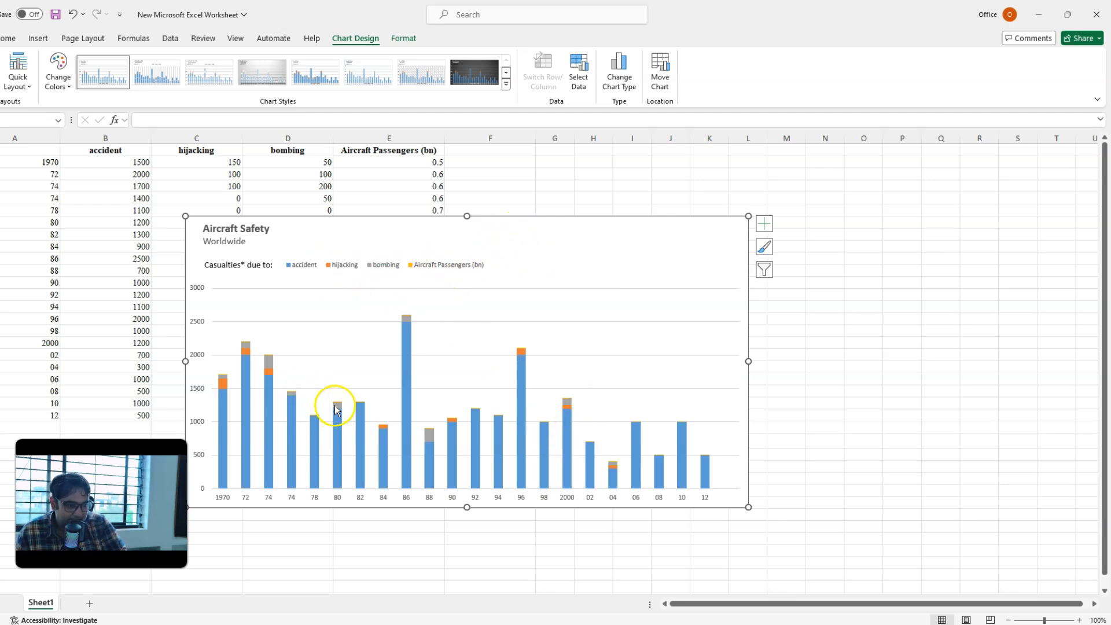
Step: Try a Clustered Column - Line combo for the chart with Aircraft Passengers (bn) as a line on the secondary axis
{"action": "scroll", "coordinate": [274, 409], "scroll_direction": "up", "scroll_amount": 3}
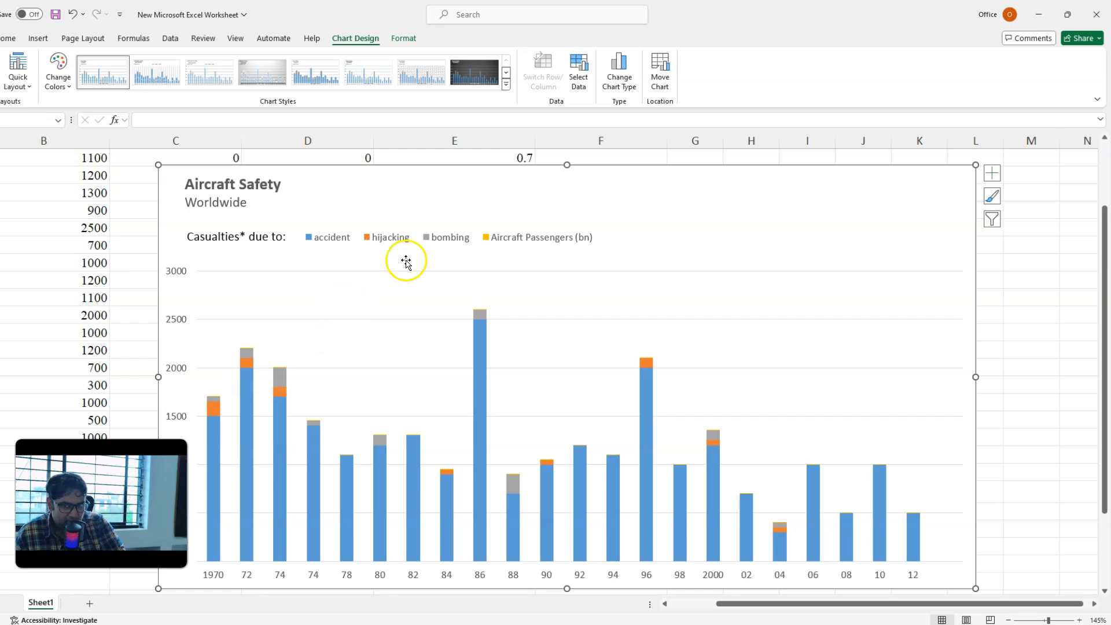
{"action": "scroll", "coordinate": [503, 270], "scroll_direction": "down", "scroll_amount": 1}
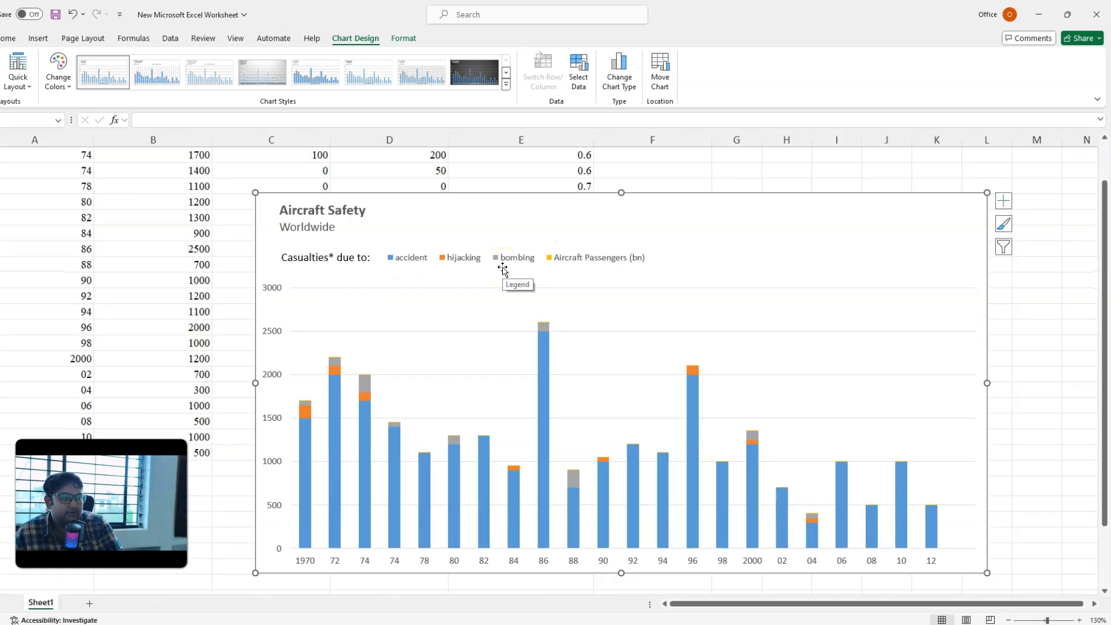
{"action": "left_click", "coordinate": [615, 69]}
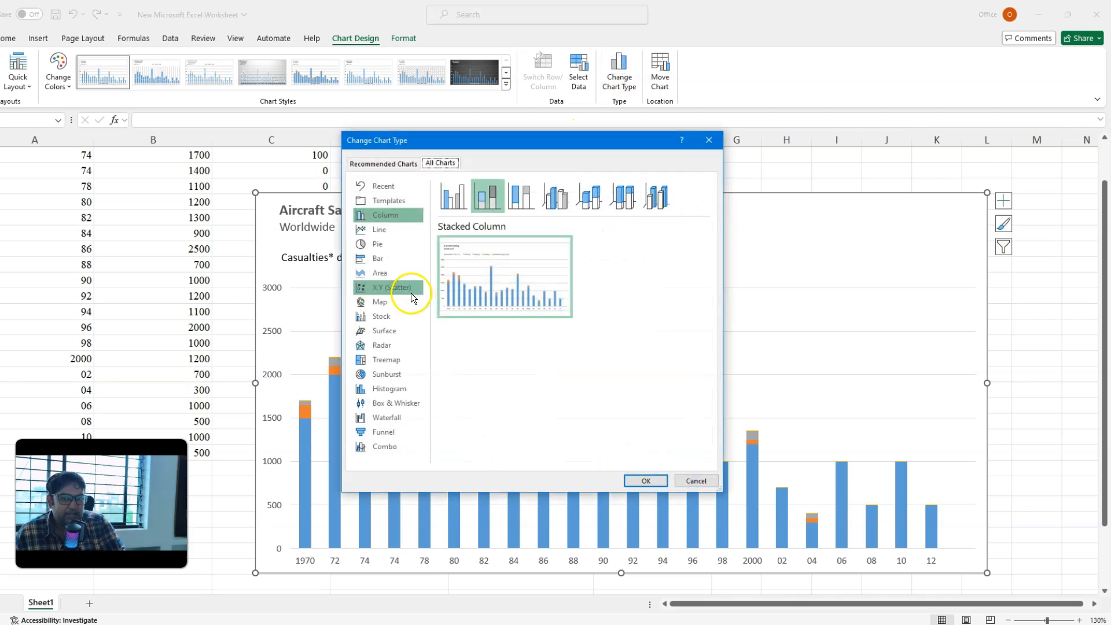
{"action": "left_click", "coordinate": [394, 449]}
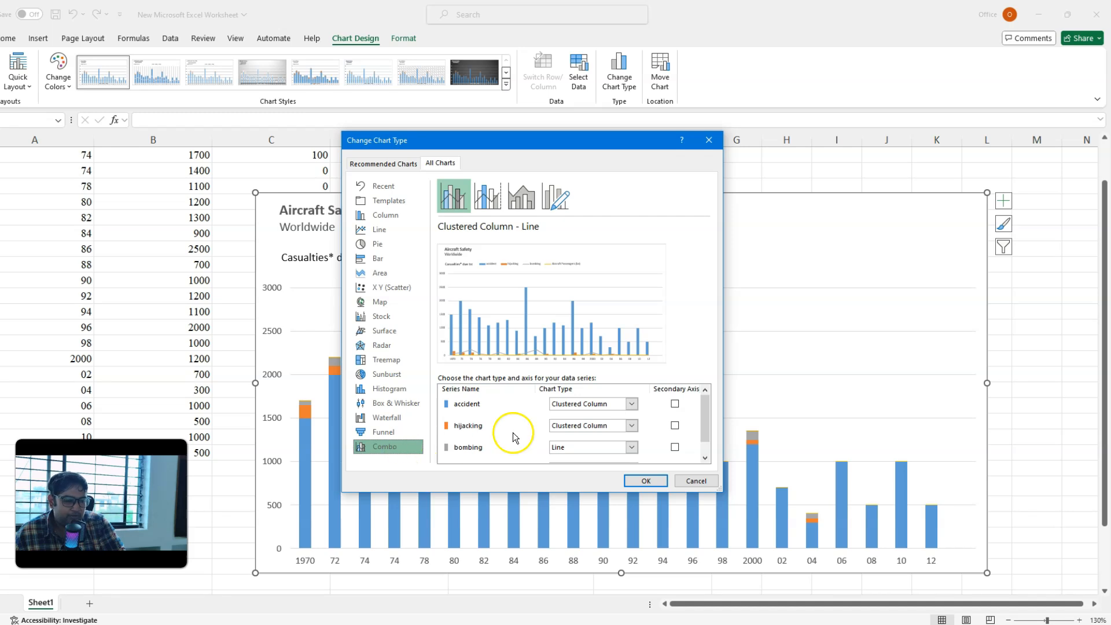
{"action": "scroll", "coordinate": [521, 428], "scroll_direction": "down", "scroll_amount": 1}
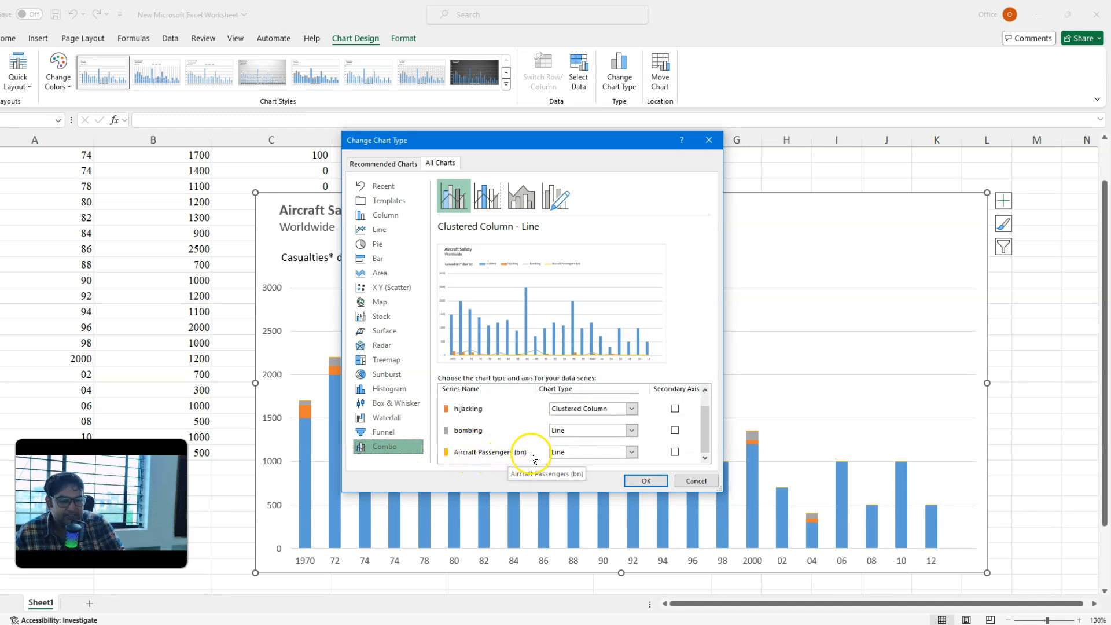
{"action": "left_click", "coordinate": [676, 453]}
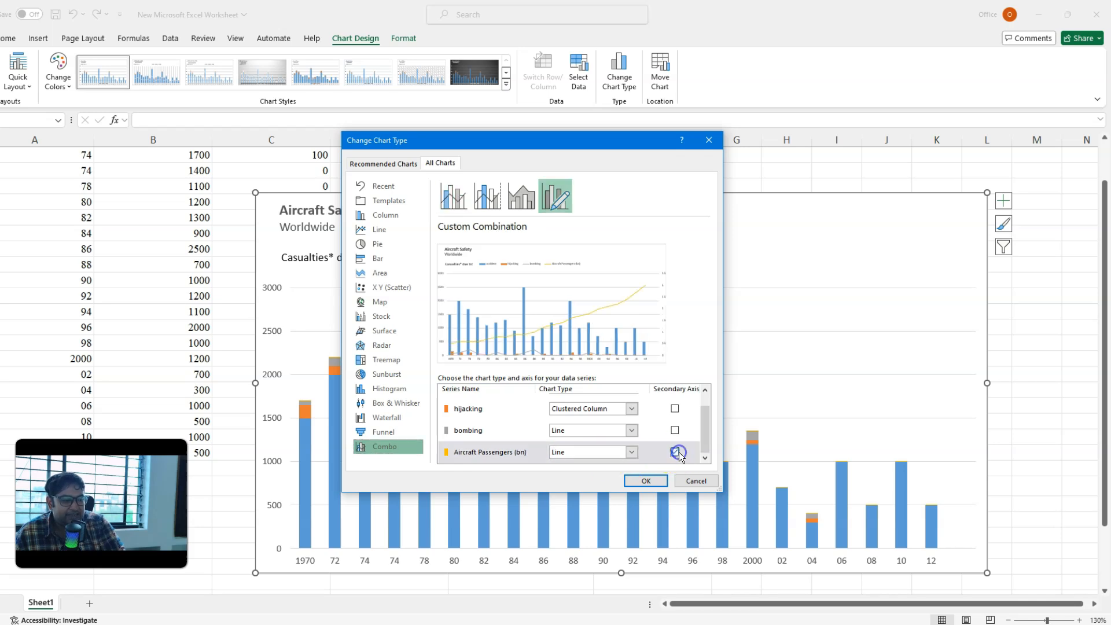
{"action": "left_click", "coordinate": [646, 479]}
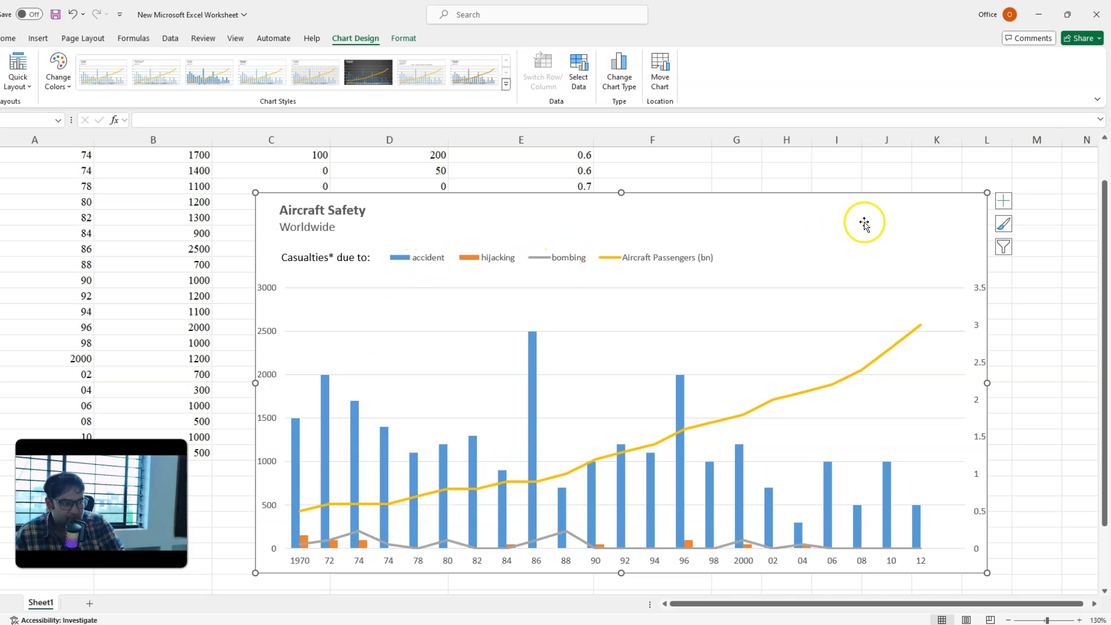
Step: Change the whole chart from the combo type back to Stacked Column
{"action": "left_click", "coordinate": [625, 61]}
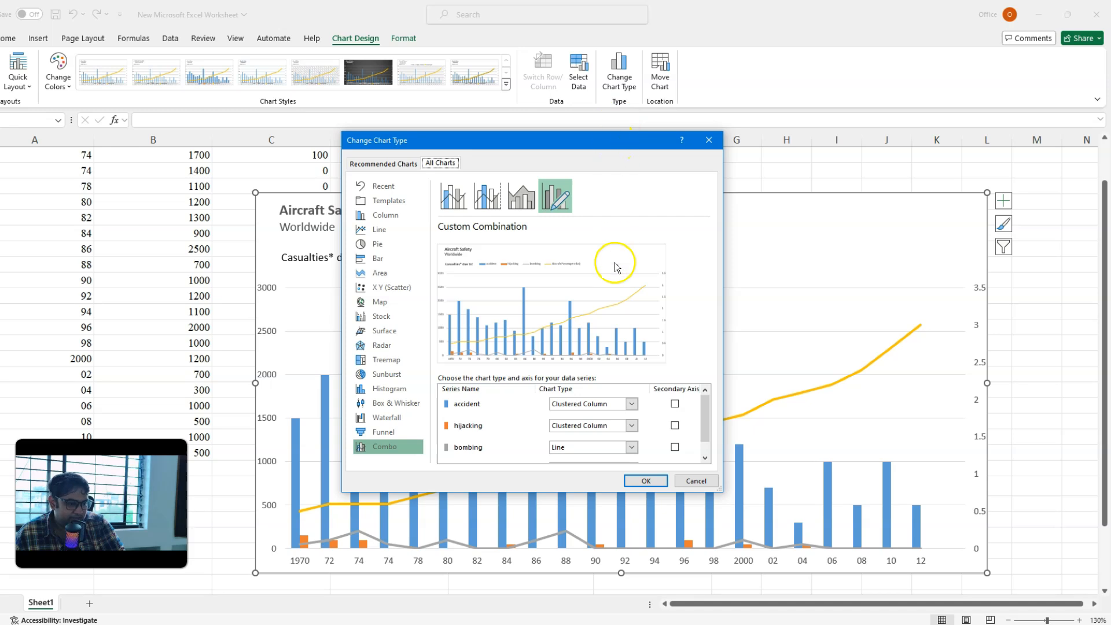
{"action": "scroll", "coordinate": [657, 434], "scroll_direction": "down", "scroll_amount": 1}
{"action": "scroll", "coordinate": [657, 434], "scroll_direction": "up", "scroll_amount": 1}
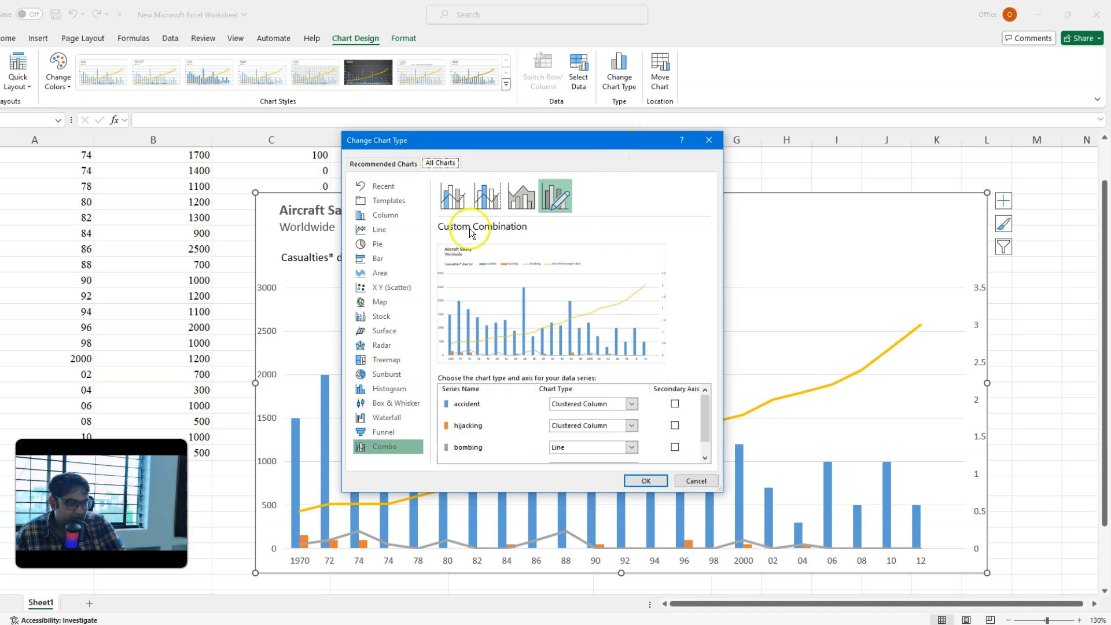
{"action": "left_click", "coordinate": [386, 216]}
{"action": "left_click", "coordinate": [495, 199]}
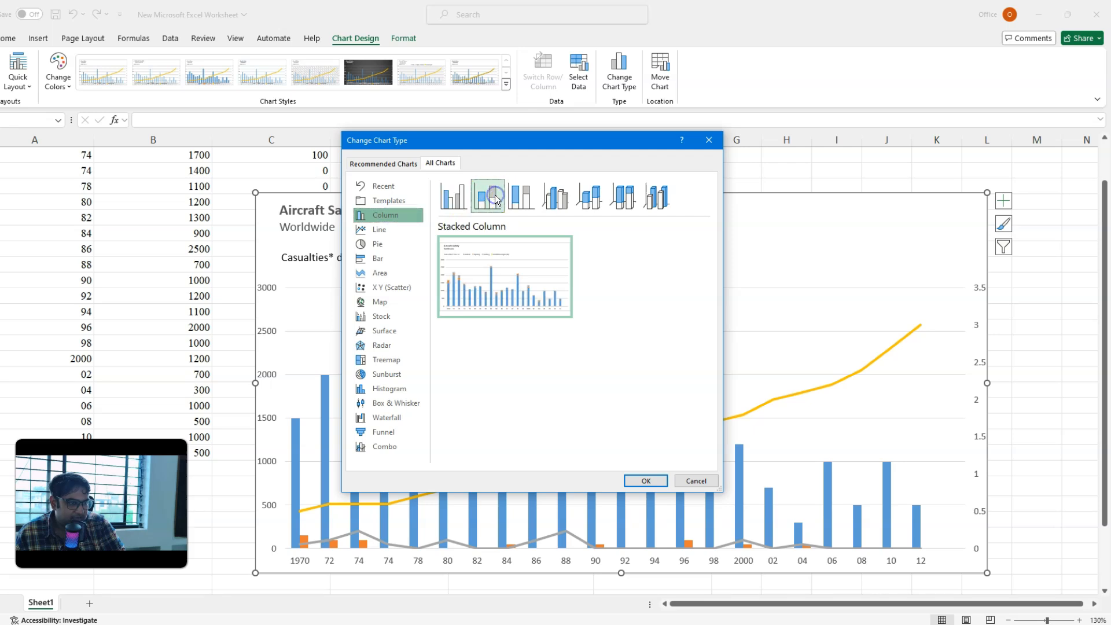
{"action": "left_click", "coordinate": [646, 481]}
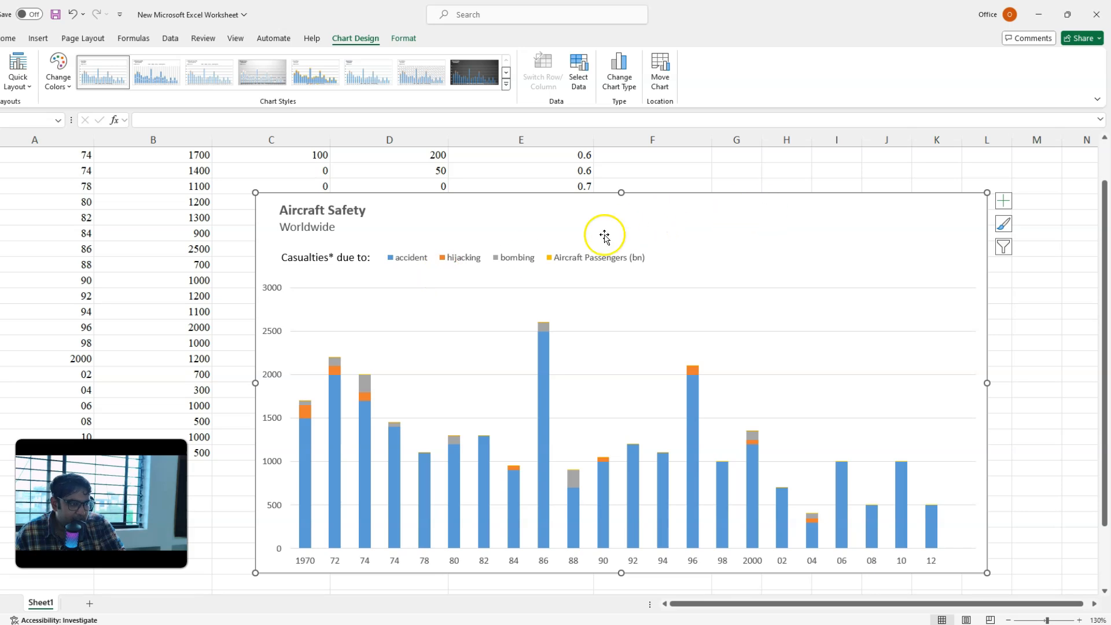
Step: Switch the chart to a combo type and set the bombing series to Stacked Column
{"action": "left_click", "coordinate": [559, 202]}
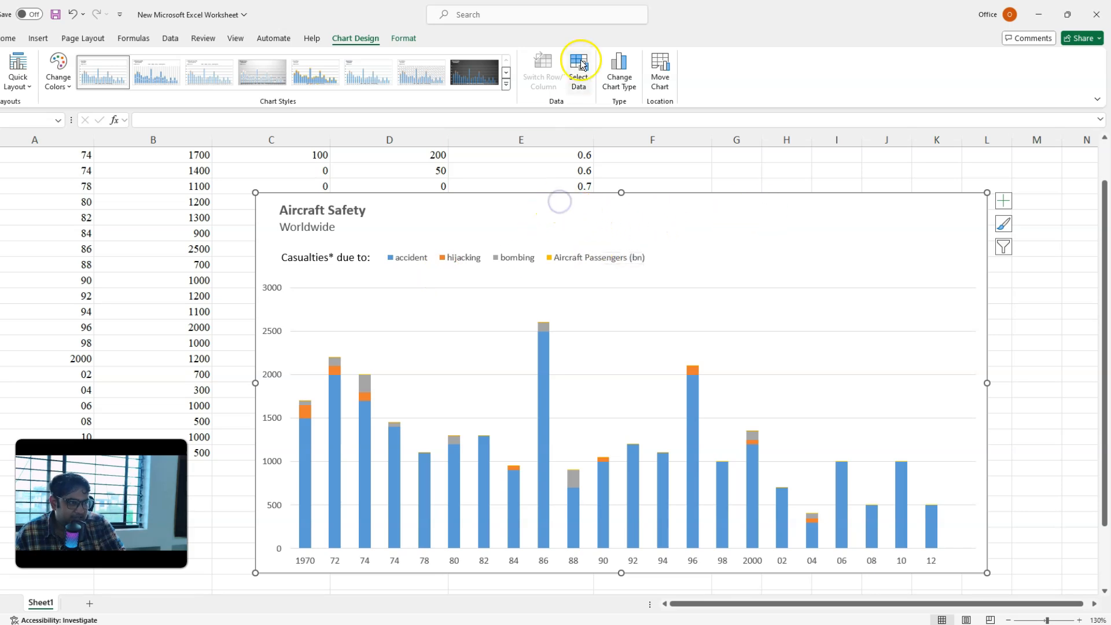
{"action": "left_click", "coordinate": [617, 78]}
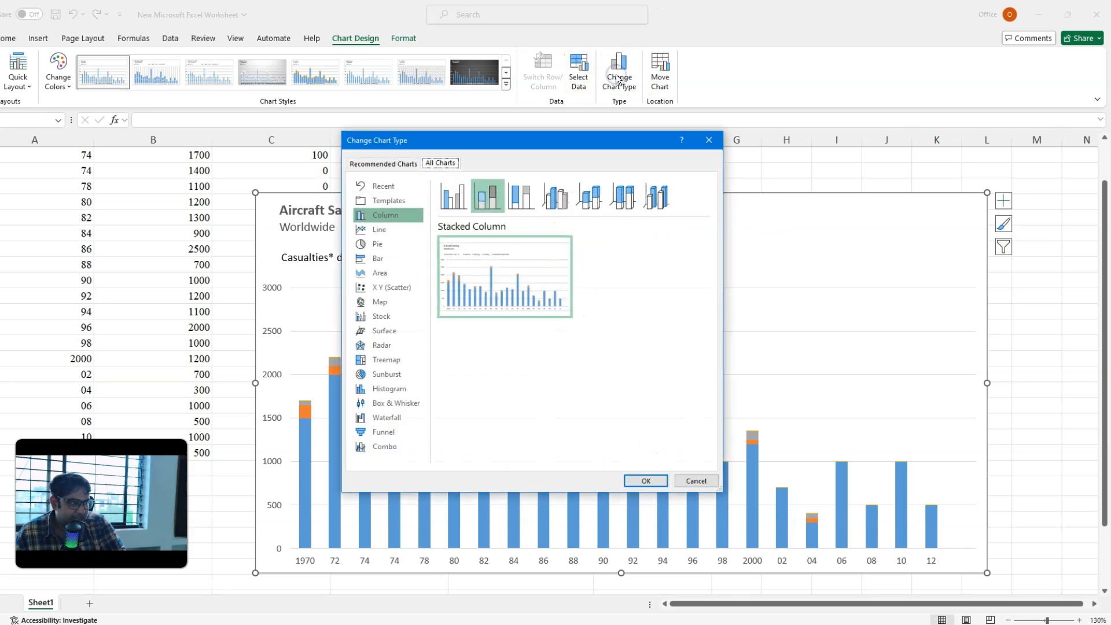
{"action": "left_click", "coordinate": [389, 448]}
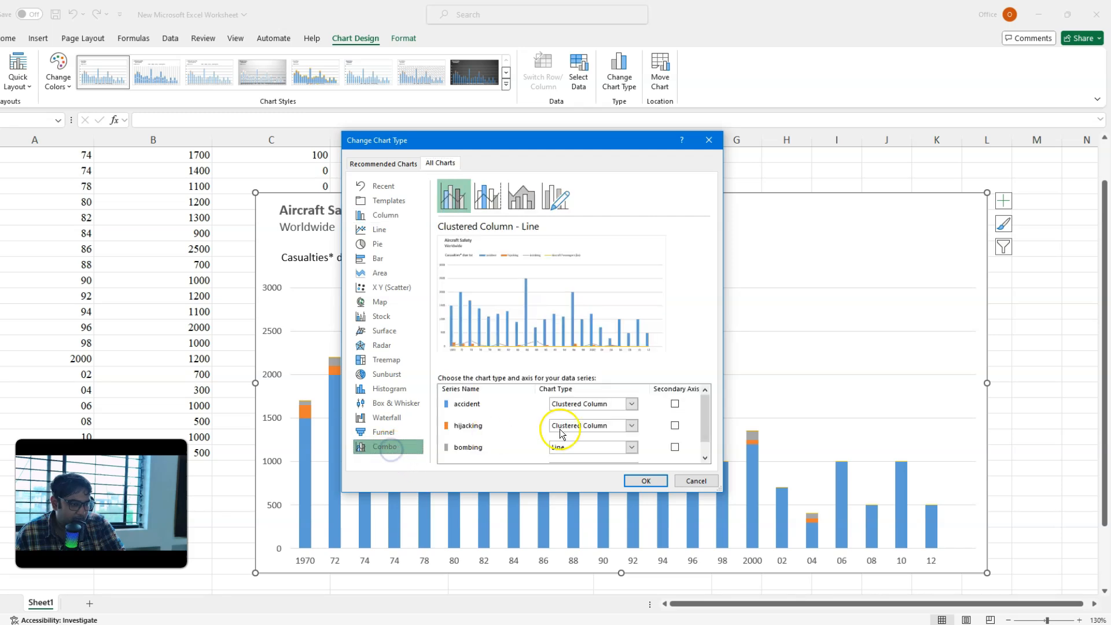
{"action": "scroll", "coordinate": [669, 430], "scroll_direction": "down", "scroll_amount": 1}
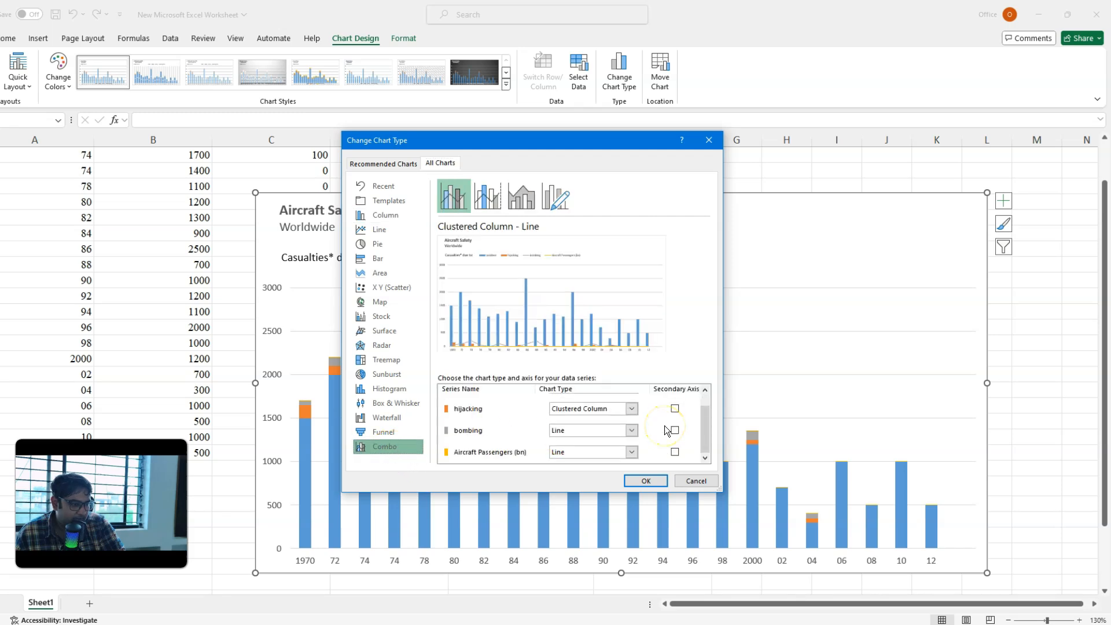
{"action": "left_click", "coordinate": [632, 453]}
{"action": "left_click", "coordinate": [632, 453]}
{"action": "scroll", "coordinate": [614, 435], "scroll_direction": "up", "scroll_amount": 1}
{"action": "scroll", "coordinate": [614, 434], "scroll_direction": "down", "scroll_amount": 1}
{"action": "left_click", "coordinate": [461, 431]}
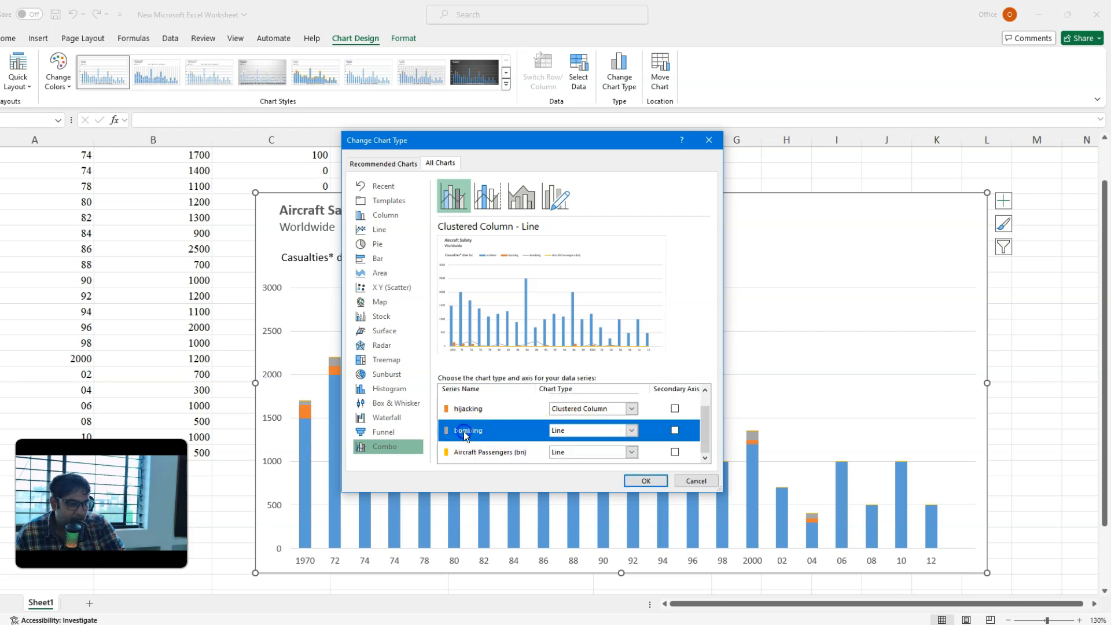
{"action": "left_click", "coordinate": [630, 431]}
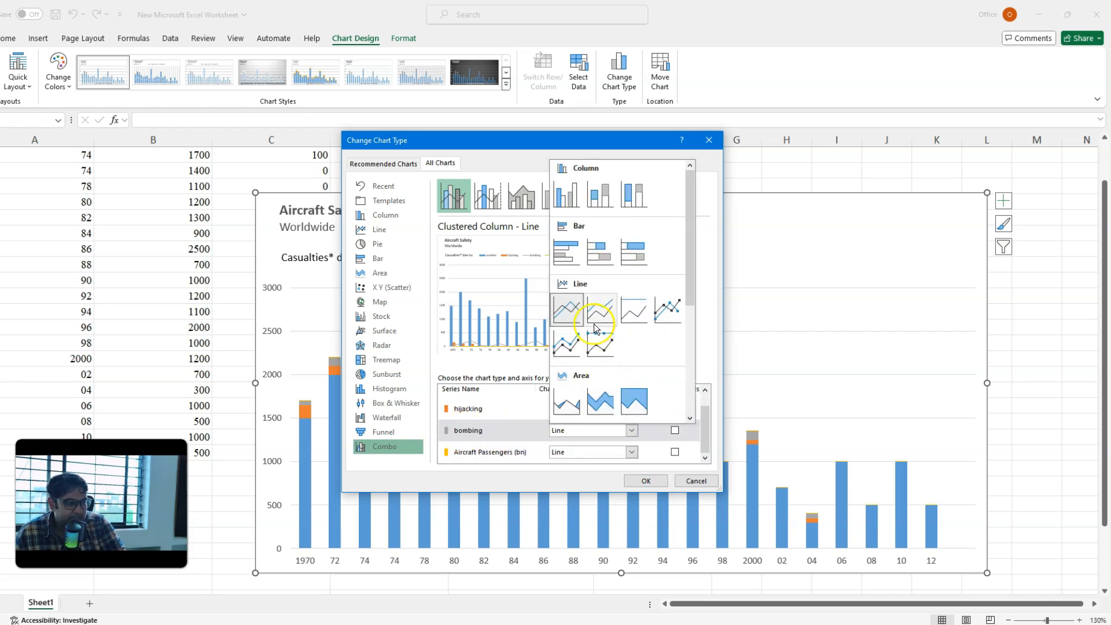
{"action": "left_click", "coordinate": [600, 196]}
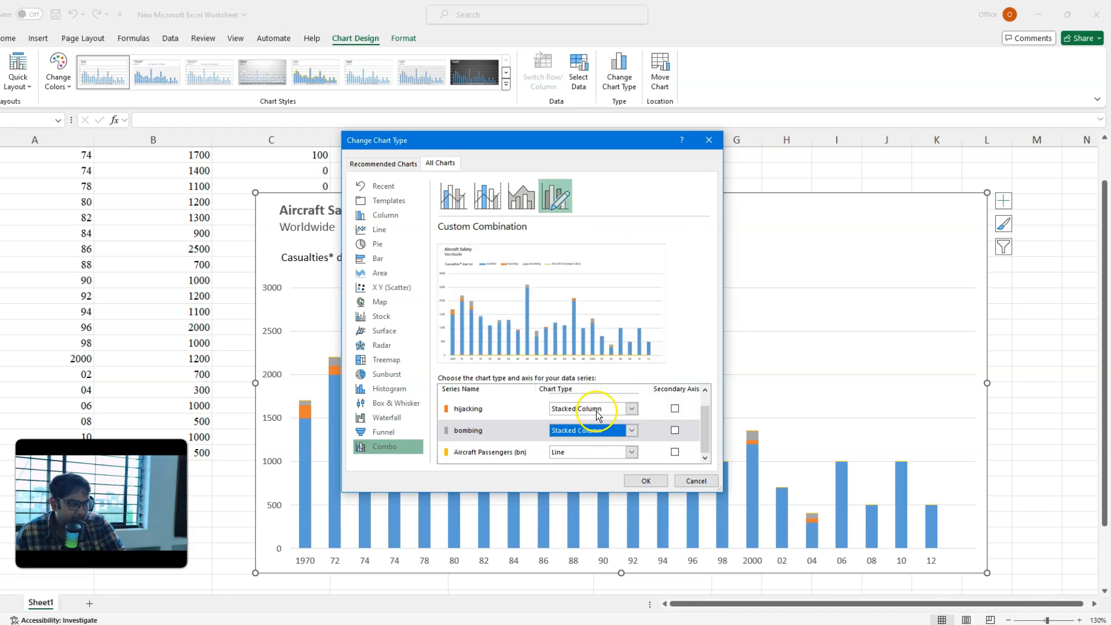
Step: Choose Stacked Column for the hijacking series and check the chart type of the accident series
{"action": "left_click", "coordinate": [598, 410]}
{"action": "left_click", "coordinate": [601, 172]}
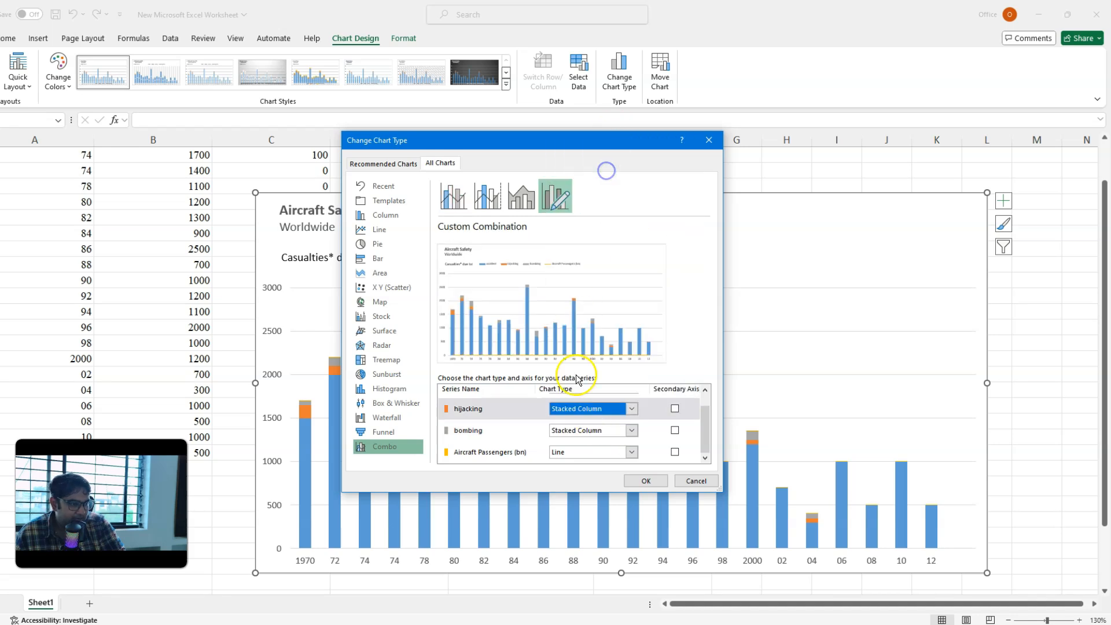
{"action": "scroll", "coordinate": [573, 428], "scroll_direction": "up", "scroll_amount": 2}
{"action": "left_click", "coordinate": [576, 406]}
{"action": "left_click", "coordinate": [575, 404]}
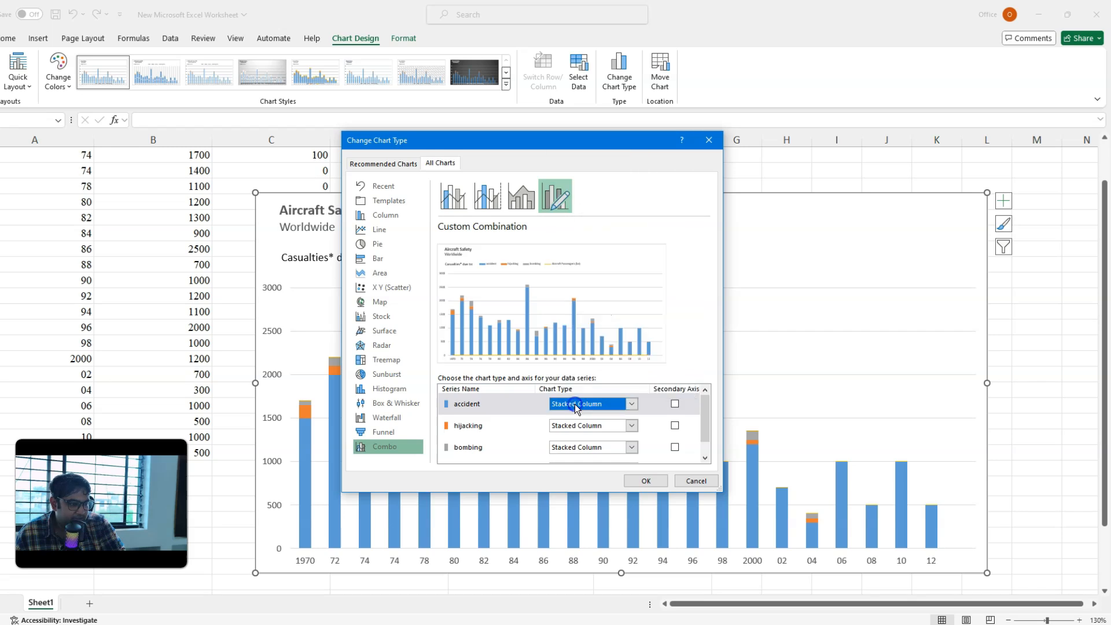
Step: Put the Aircraft Passengers (bn) line on the secondary axis, review every series' settings and apply the combo chart
{"action": "scroll", "coordinate": [575, 405], "scroll_direction": "down", "scroll_amount": 2}
{"action": "left_click", "coordinate": [675, 452]}
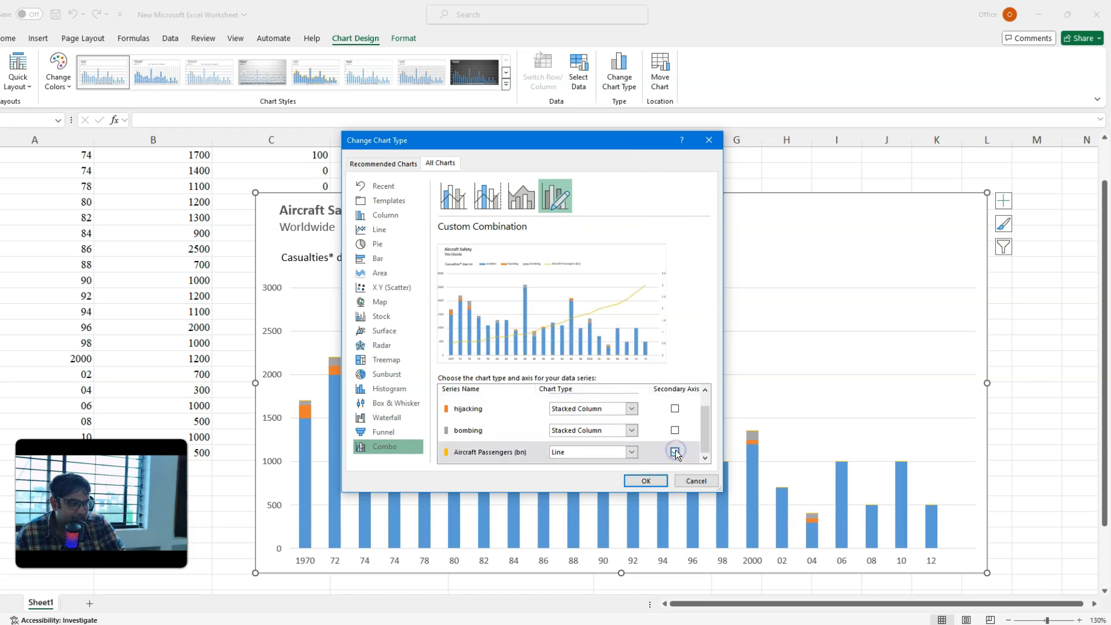
{"action": "scroll", "coordinate": [529, 442], "scroll_direction": "up", "scroll_amount": 2}
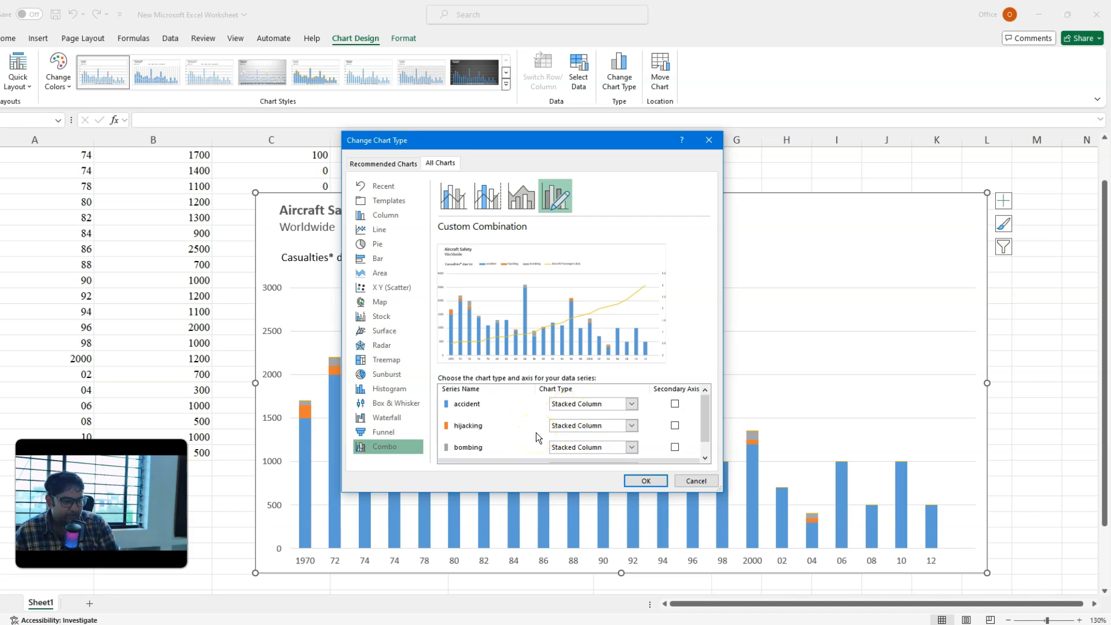
{"action": "scroll", "coordinate": [496, 409], "scroll_direction": "down", "scroll_amount": 1}
{"action": "scroll", "coordinate": [496, 409], "scroll_direction": "up", "scroll_amount": 1}
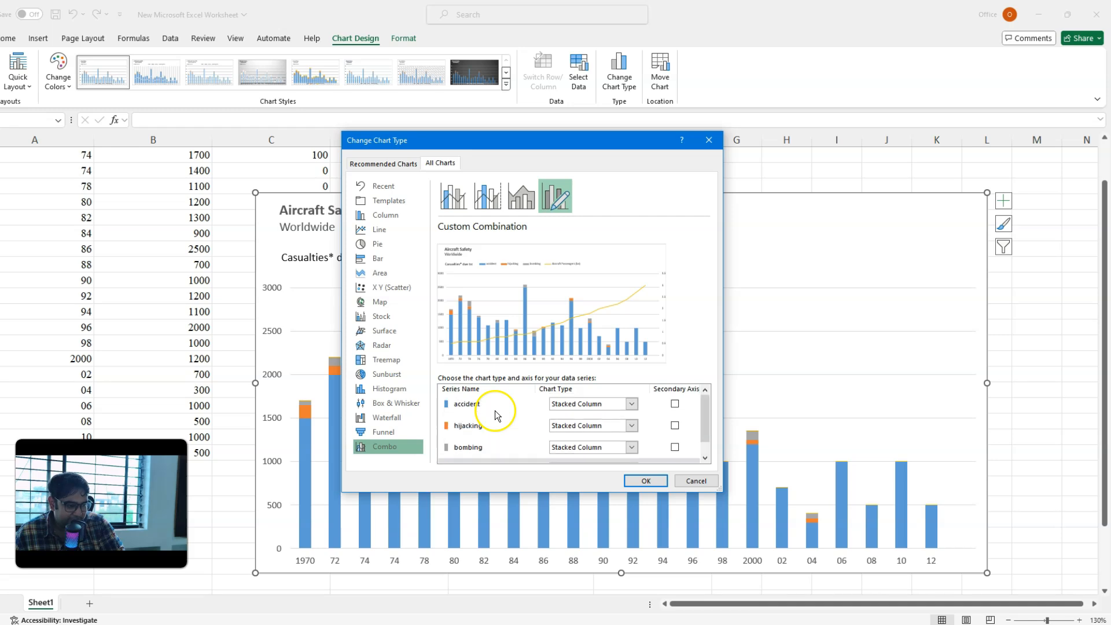
{"action": "scroll", "coordinate": [632, 453], "scroll_direction": "down", "scroll_amount": 1}
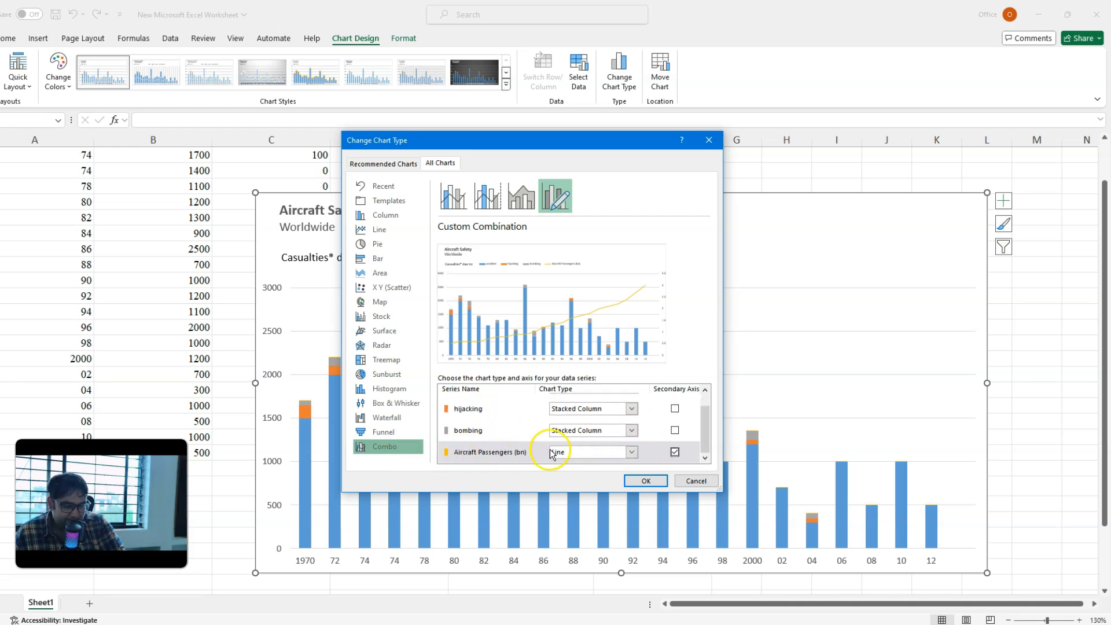
{"action": "left_click", "coordinate": [640, 480]}
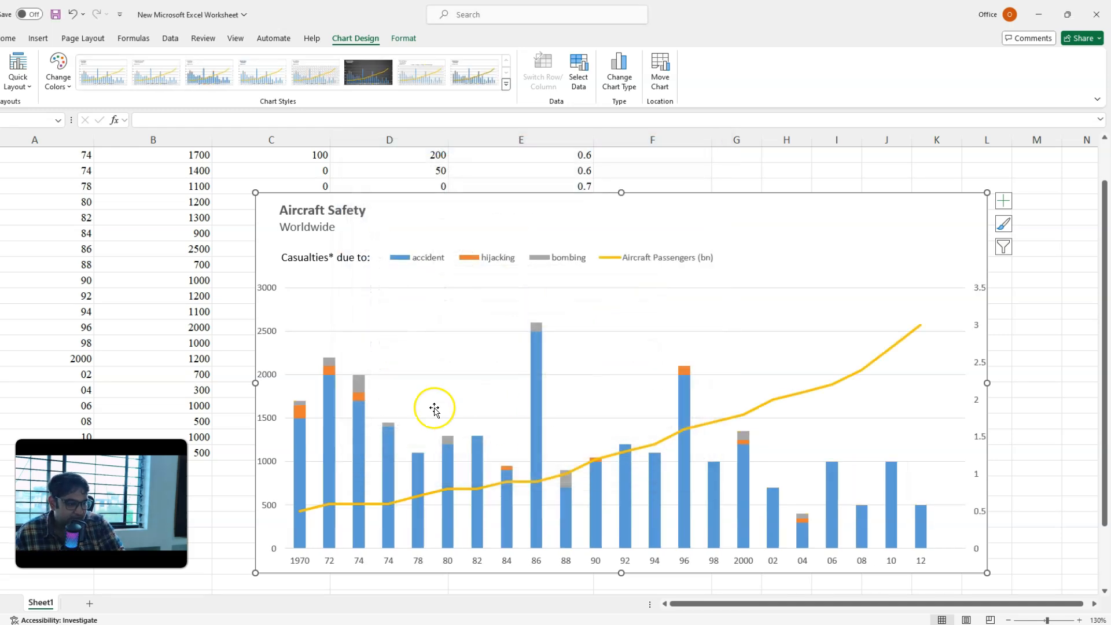
Step: Compare the area below the chart's year labels with the source notes on the PowerPoint reference slide, and return to the Excel workbook
{"action": "mouse_move", "coordinate": [537, 404]}
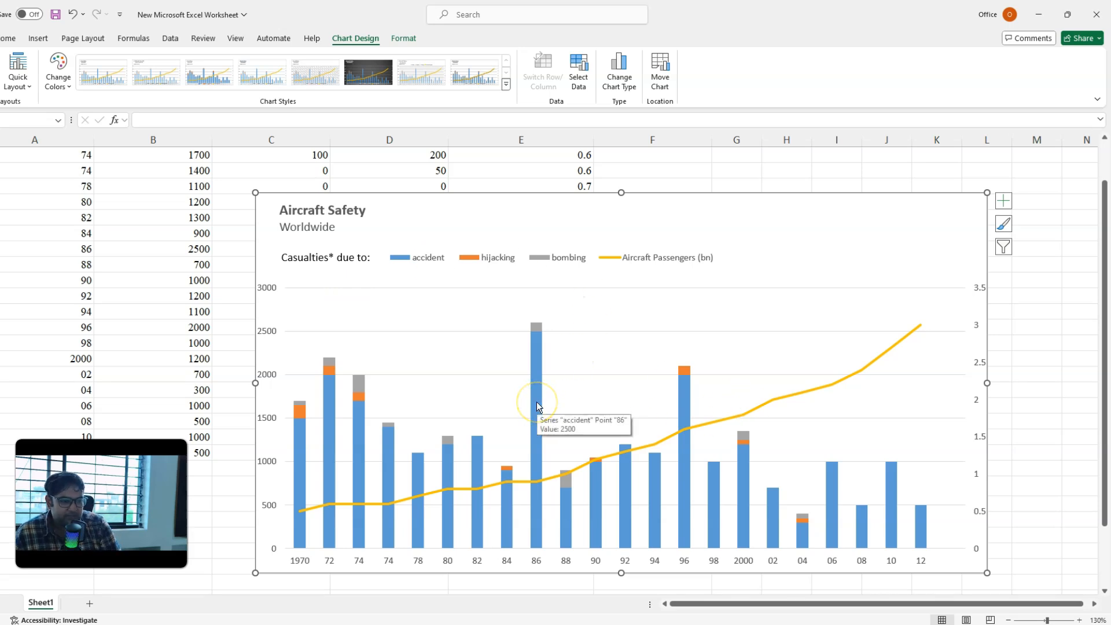
{"action": "left_click", "coordinate": [309, 561]}
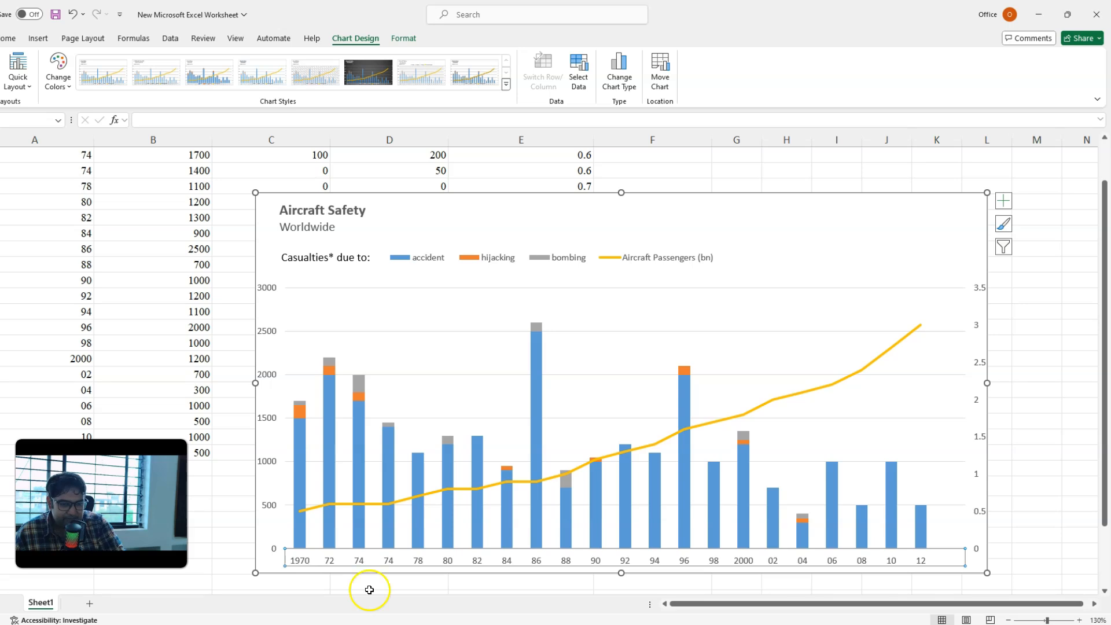
{"action": "left_click", "coordinate": [252, 624]}
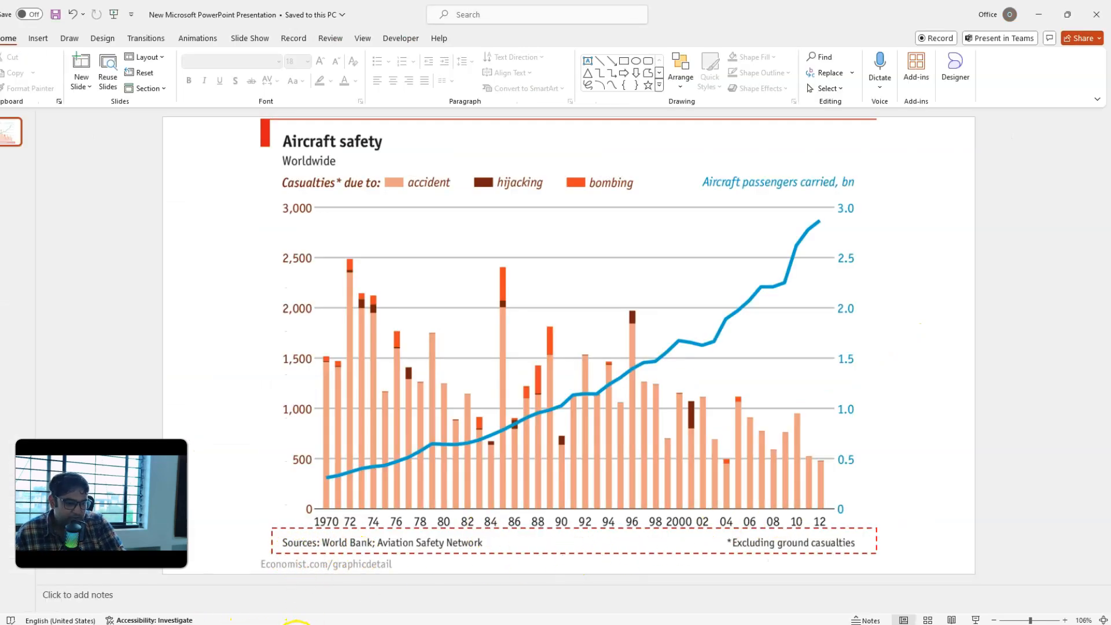
{"action": "mouse_move", "coordinate": [296, 624]}
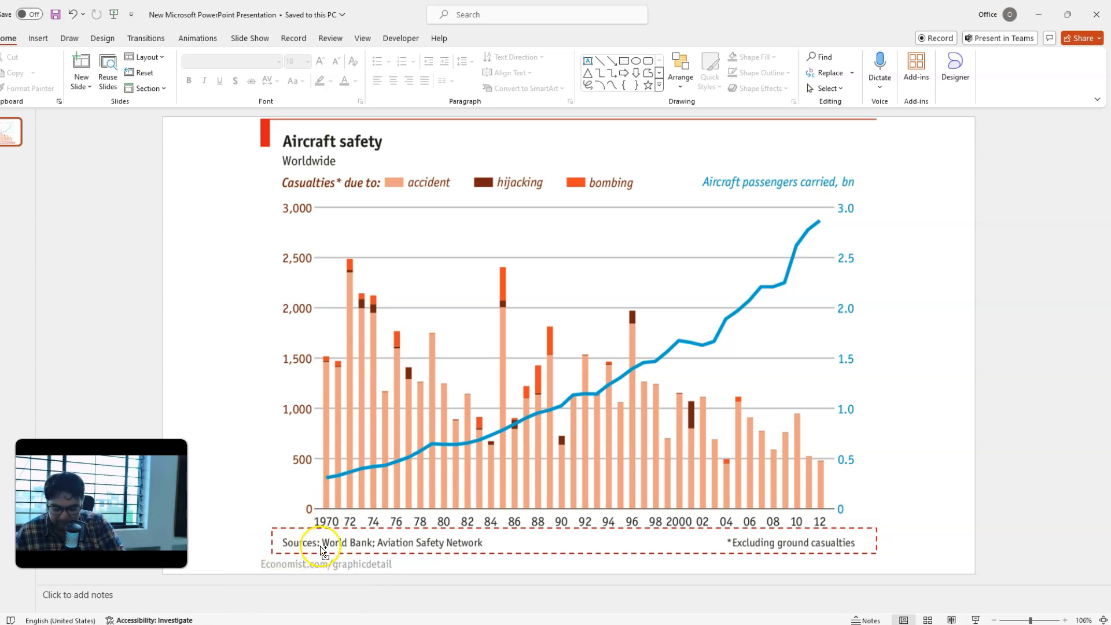
{"action": "scroll", "coordinate": [320, 546], "scroll_direction": "up", "scroll_amount": 2}
{"action": "scroll", "coordinate": [321, 547], "scroll_direction": "down", "scroll_amount": 1}
{"action": "left_click", "coordinate": [315, 624]}
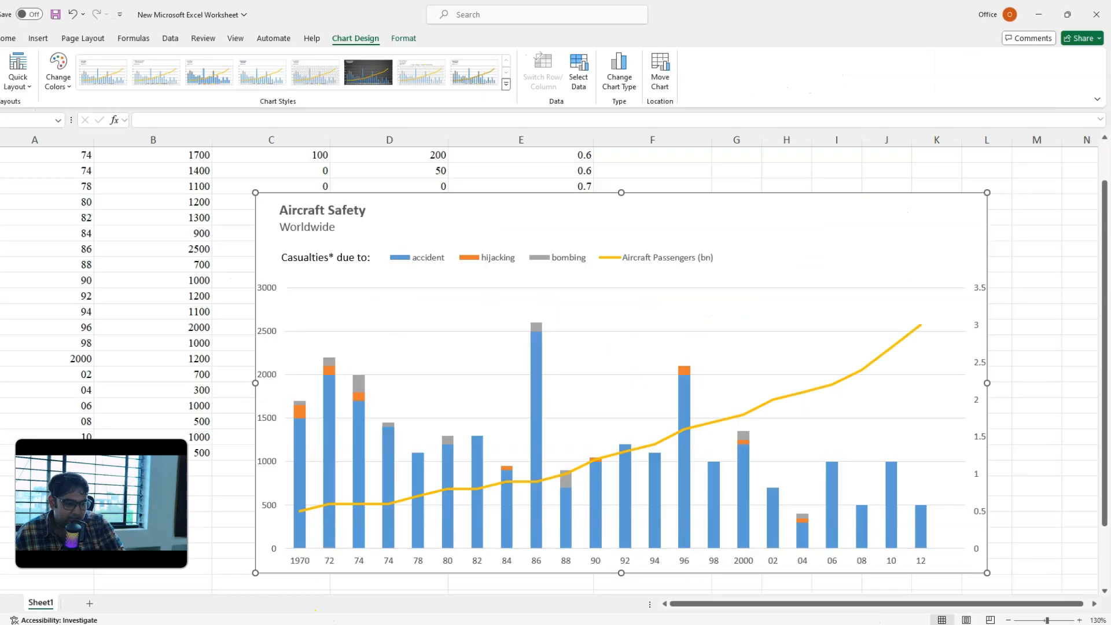
Step: Shorten the plot area from its lower edge to leave a blank strip beneath the year labels
{"action": "left_click", "coordinate": [470, 324]}
{"action": "left_click_drag", "start_coordinate": [625, 549], "coordinate": [625, 520]}
{"action": "left_click", "coordinate": [325, 555]}
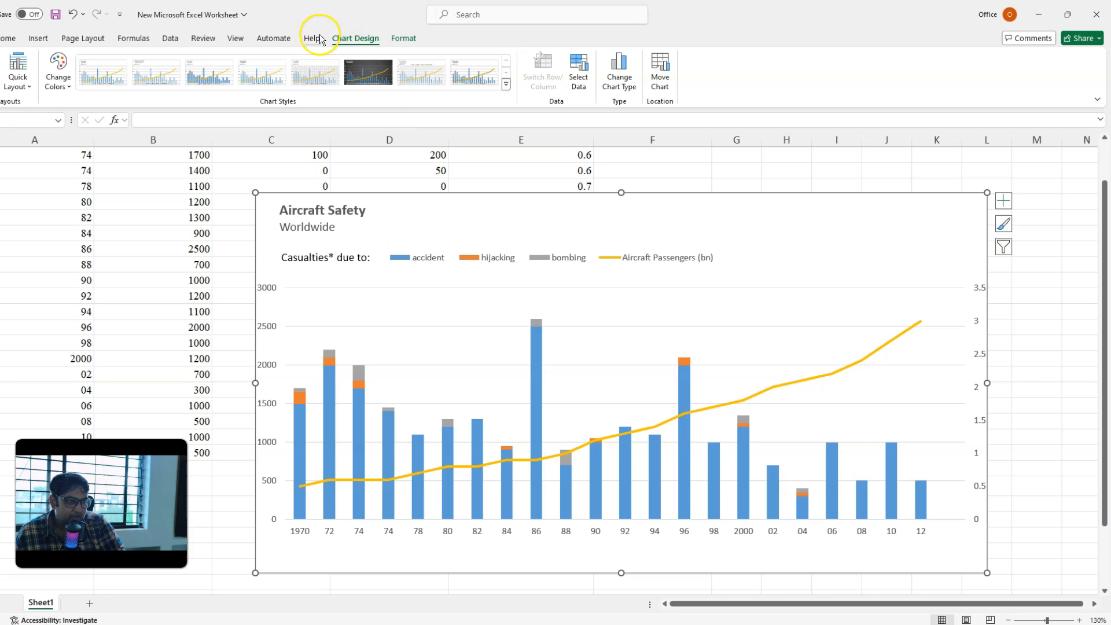
Step: Add a text box reading "Source: World Bank" in the blank strip beneath the chart's year labels and fit it to the text
{"action": "left_click", "coordinate": [1, 78]}
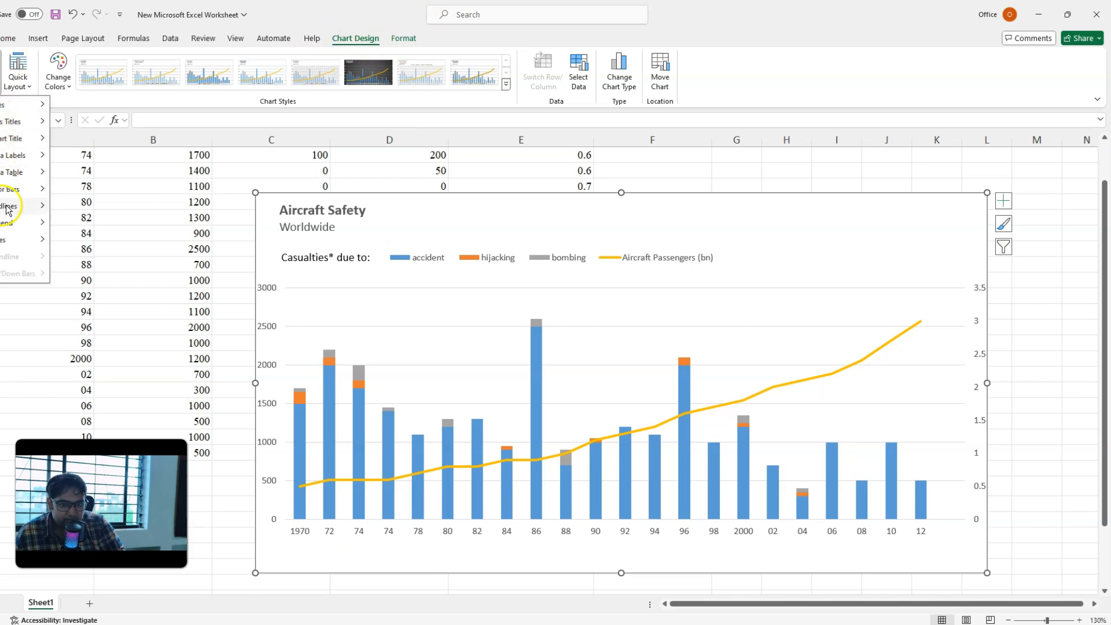
{"action": "left_click", "coordinate": [3, 78]}
{"action": "left_click", "coordinate": [38, 38]}
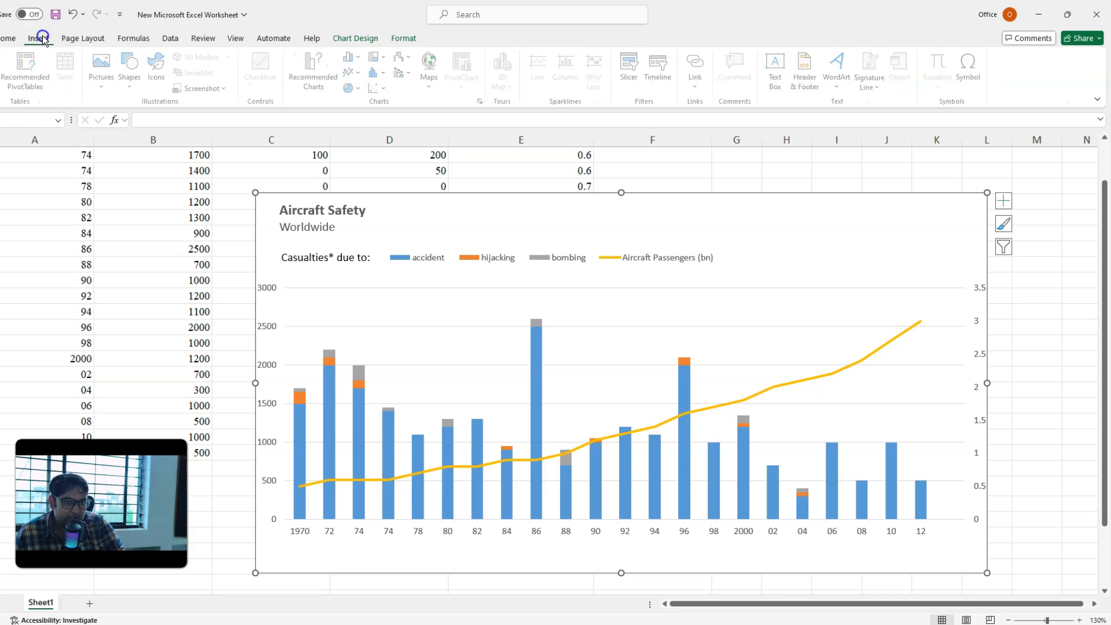
{"action": "left_click", "coordinate": [135, 76]}
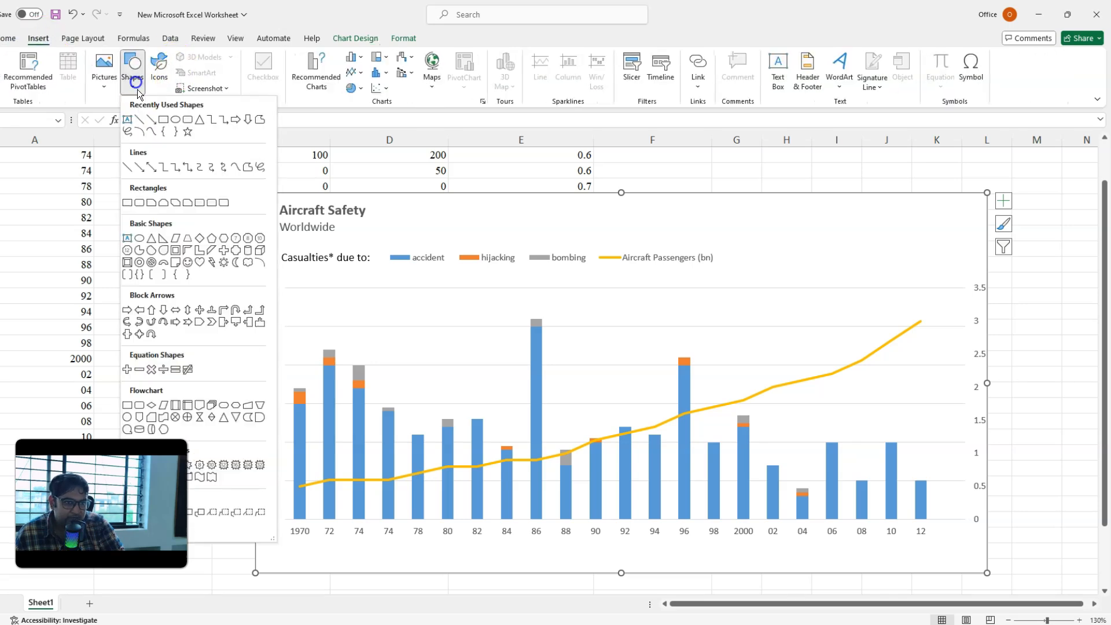
{"action": "left_click", "coordinate": [127, 120]}
{"action": "left_click", "coordinate": [335, 557]}
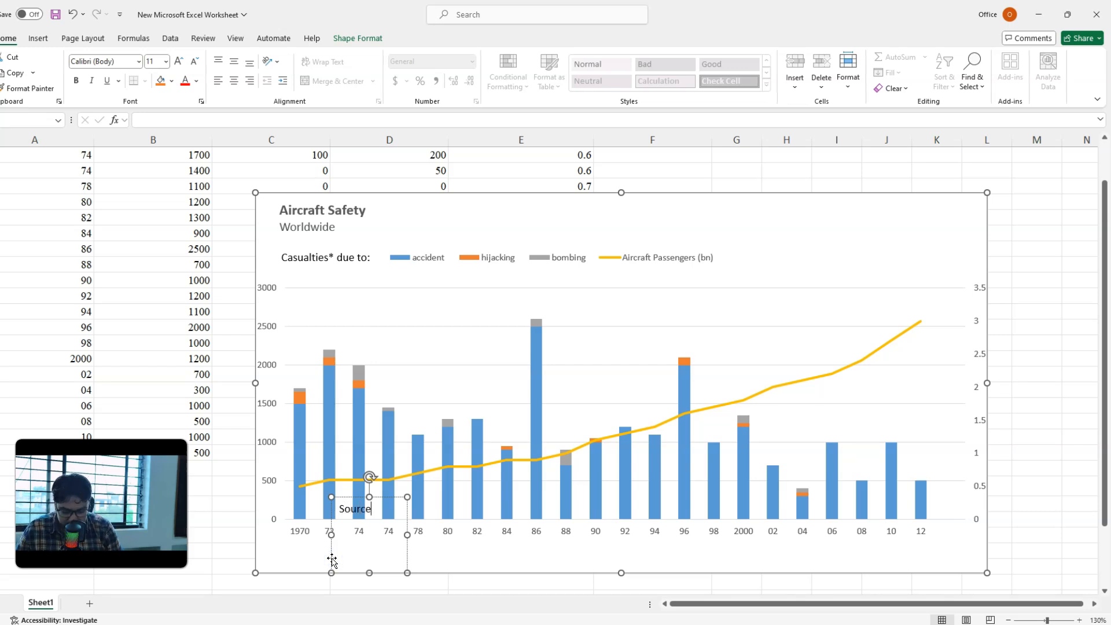
{"action": "type", "text": "Source: World Bank"}
{"action": "left_click_drag", "start_coordinate": [365, 496], "coordinate": [301, 539]}
{"action": "mouse_move", "coordinate": [376, 559]}
{"action": "left_mouse_down"}
{"action": "mouse_move", "coordinate": [367, 553]}
{"action": "mouse_move", "coordinate": [389, 560]}
{"action": "left_mouse_up"}
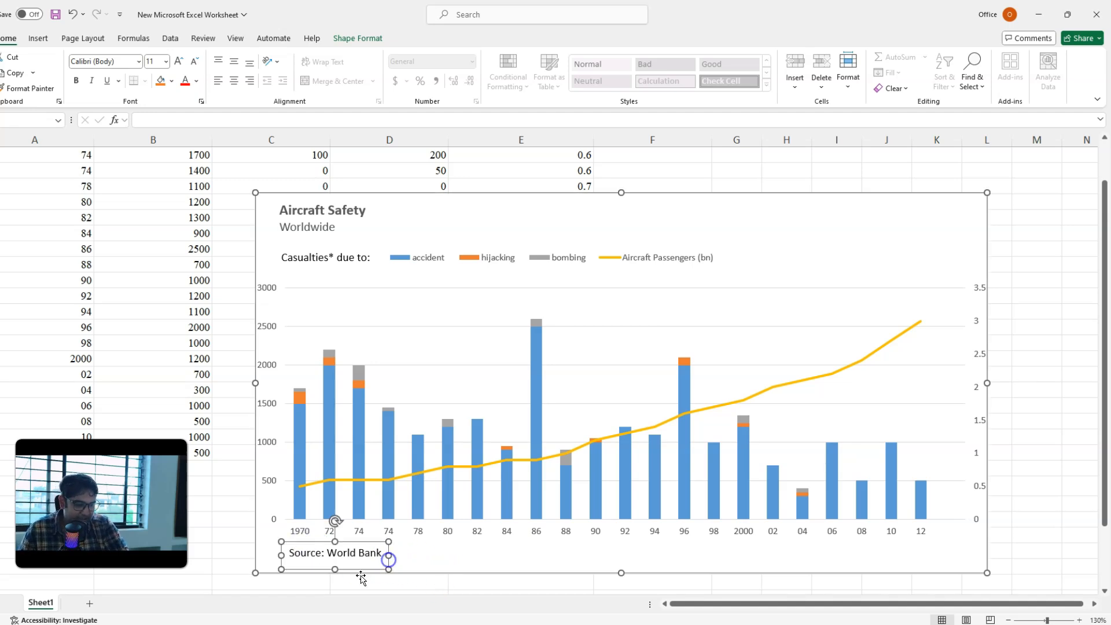
Step: Check the source notes on the PowerPoint reference slide, return to Excel and widen the source text box across the chart
{"action": "left_click", "coordinate": [263, 624]}
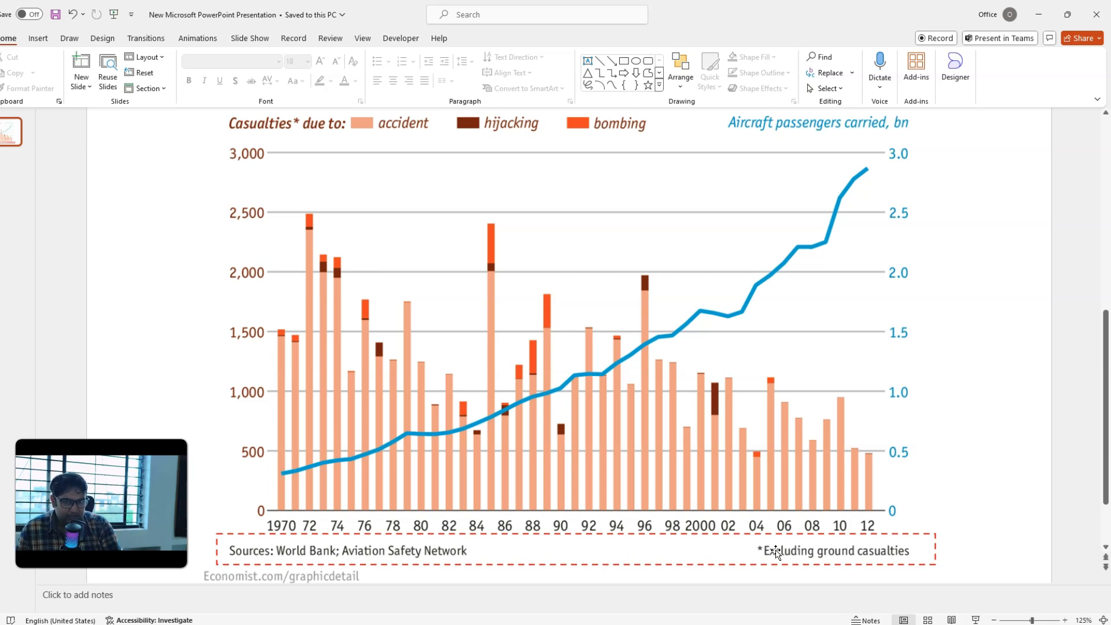
{"action": "left_click", "coordinate": [343, 624]}
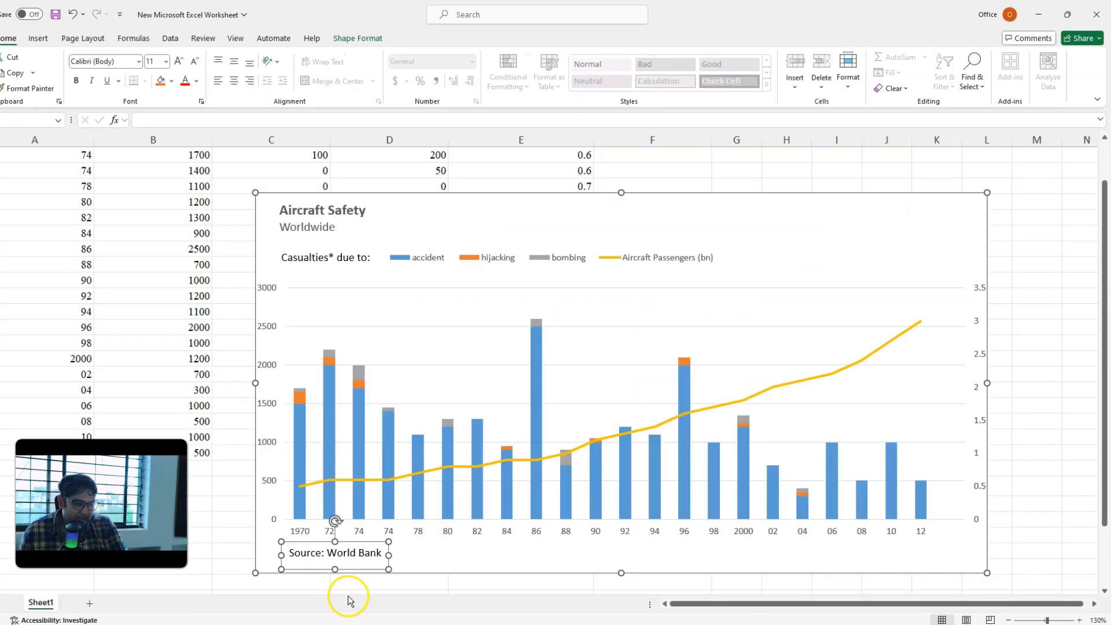
{"action": "left_click", "coordinate": [332, 556]}
{"action": "left_click_drag", "start_coordinate": [388, 555], "coordinate": [937, 555]}
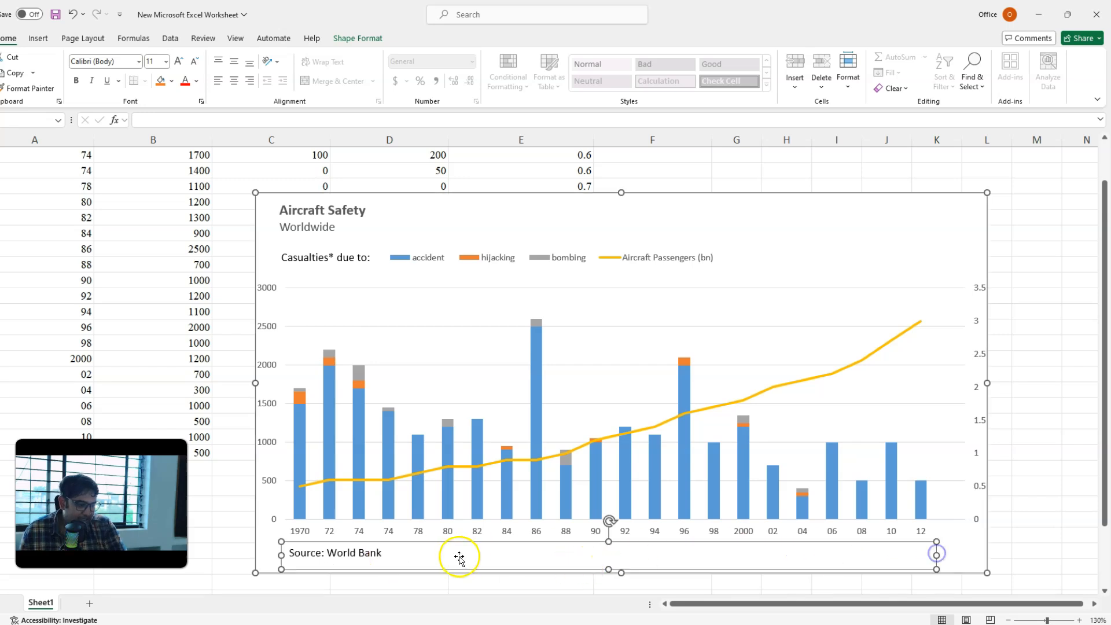
Step: Extend the source note to read "Source: World Bank; Aviation Safety Network"
{"action": "left_click", "coordinate": [380, 555]}
{"action": "left_click", "coordinate": [378, 553]}
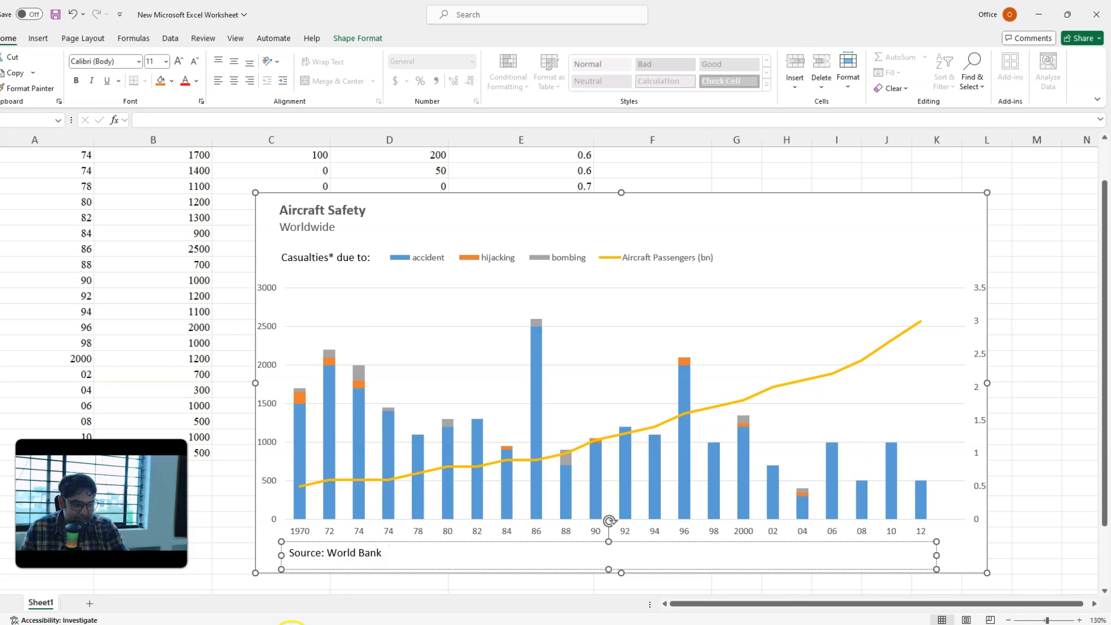
{"action": "left_click", "coordinate": [291, 624]}
{"action": "left_click", "coordinate": [307, 624]}
{"action": "type", "text": "; Aviation Safety Network"}
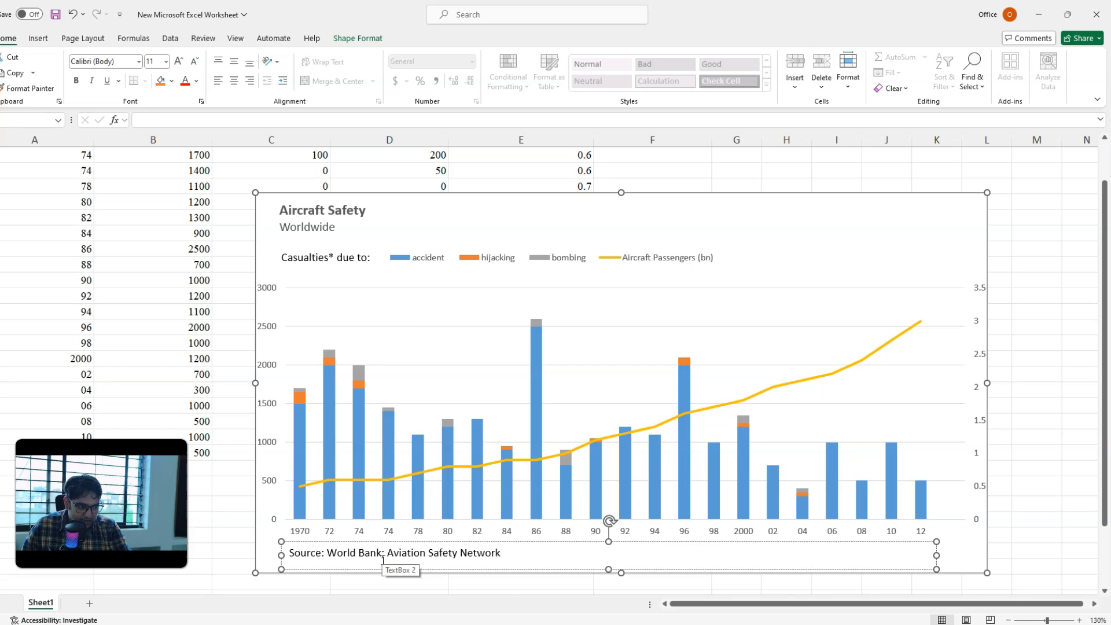
Step: Check the reference slide's footnote in PowerPoint, and add "*Excluding ground Casualties" in Excel at the right end of the source line
{"action": "mouse_move", "coordinate": [266, 623]}
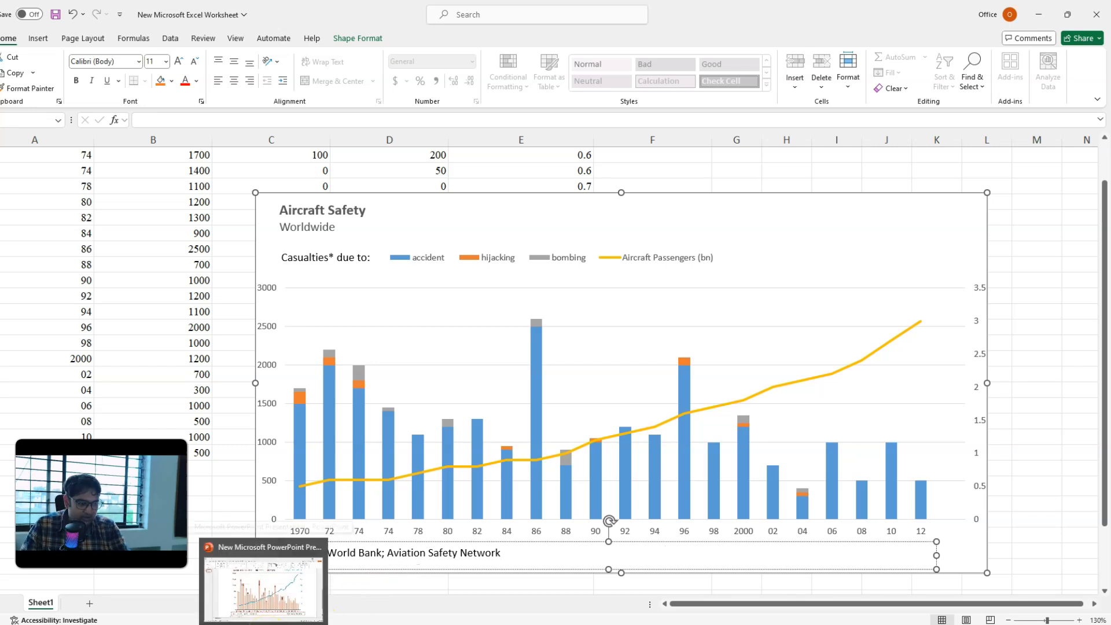
{"action": "left_click", "coordinate": [263, 586]}
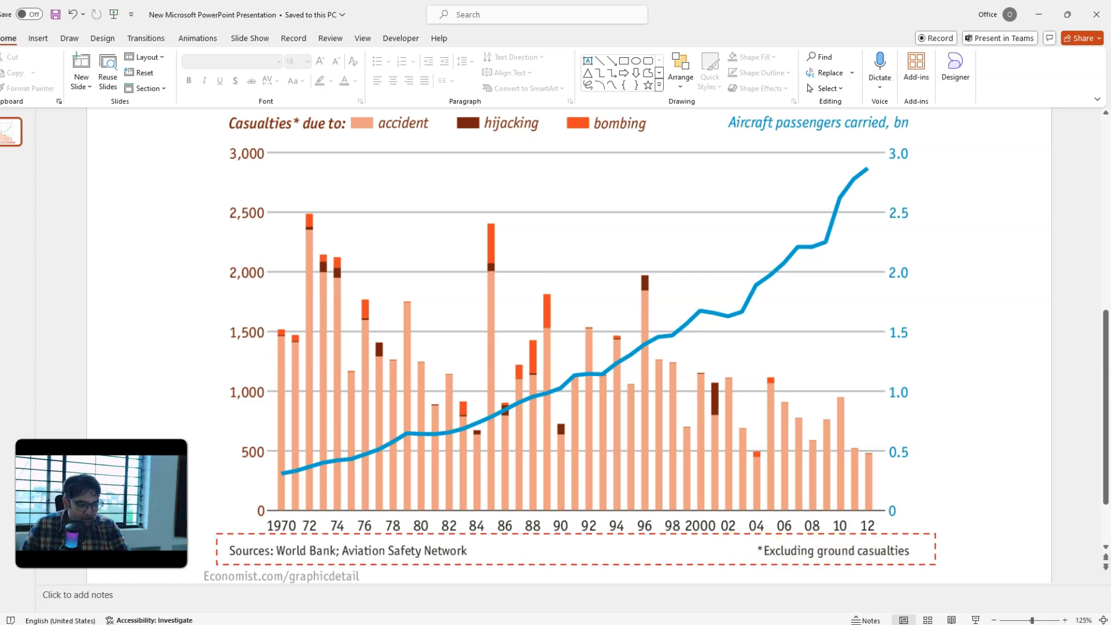
{"action": "left_click", "coordinate": [286, 624]}
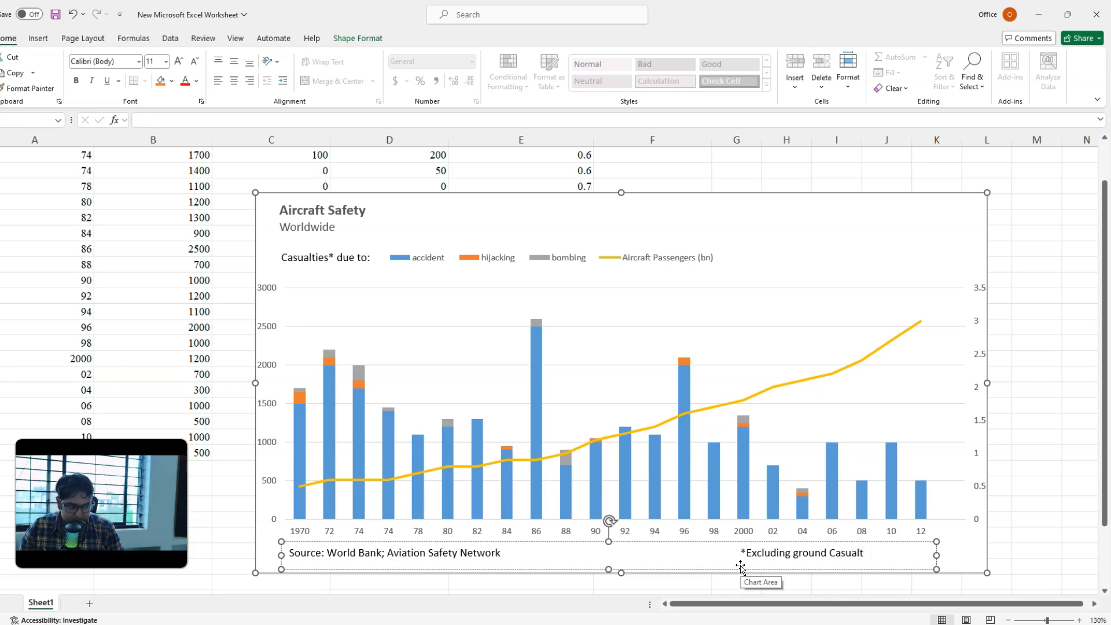
{"action": "left_click", "coordinate": [729, 549]}
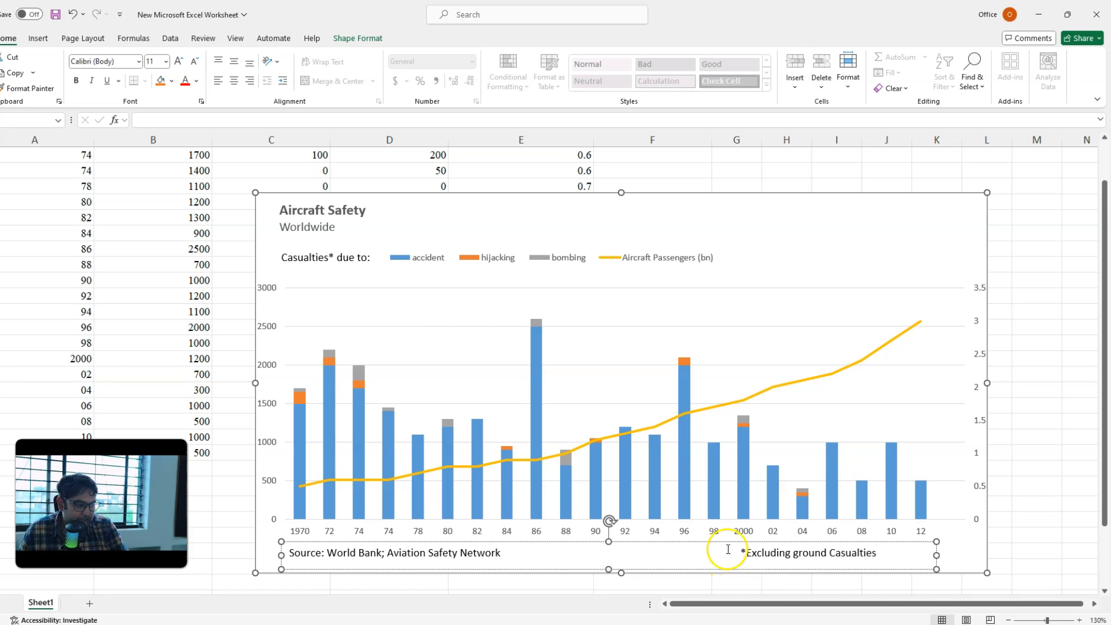
{"action": "key", "text": "Tab"}
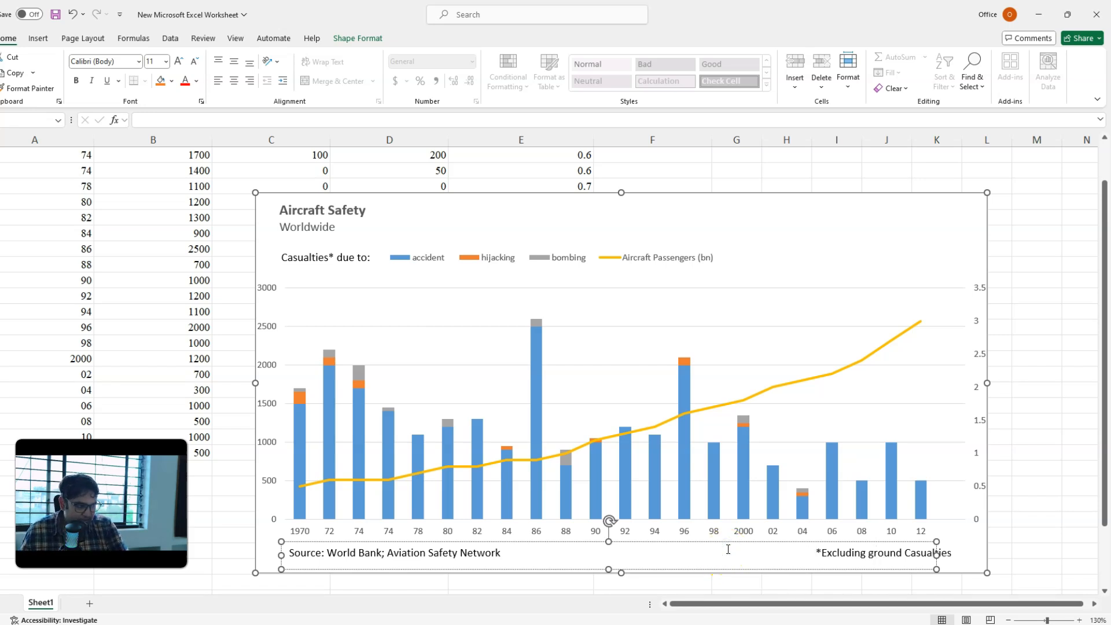
{"action": "left_click", "coordinate": [1037, 469]}
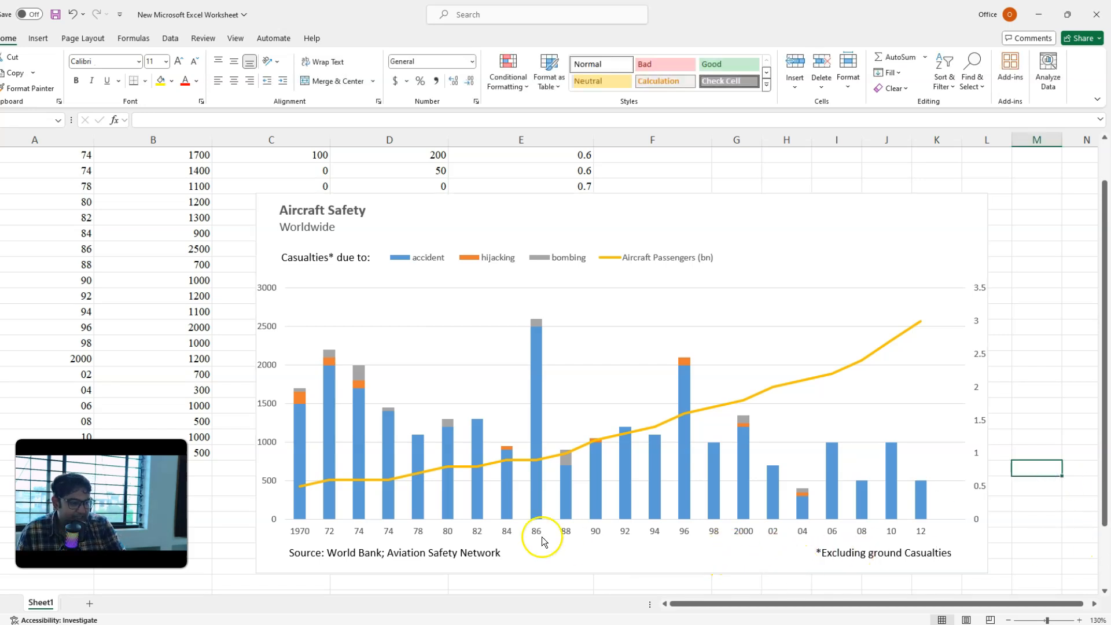
Step: Narrow the plot area slightly from its left edge to bring the value axis in line with the title
{"action": "left_click", "coordinate": [298, 291]}
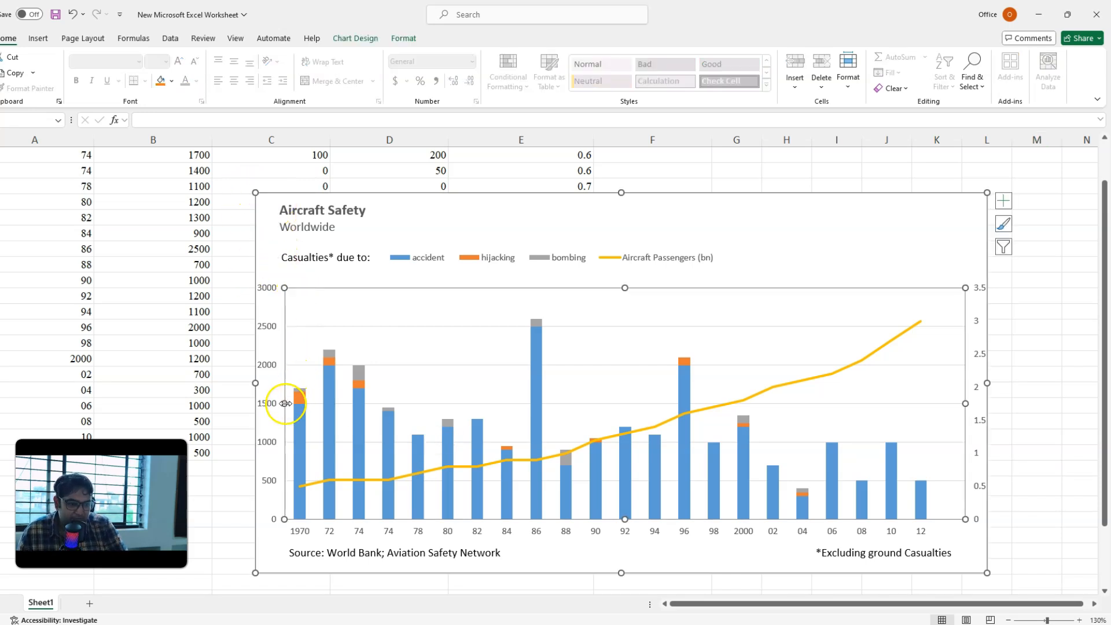
{"action": "left_click_drag", "start_coordinate": [285, 403], "coordinate": [301, 404]}
{"action": "left_click", "coordinate": [217, 491]}
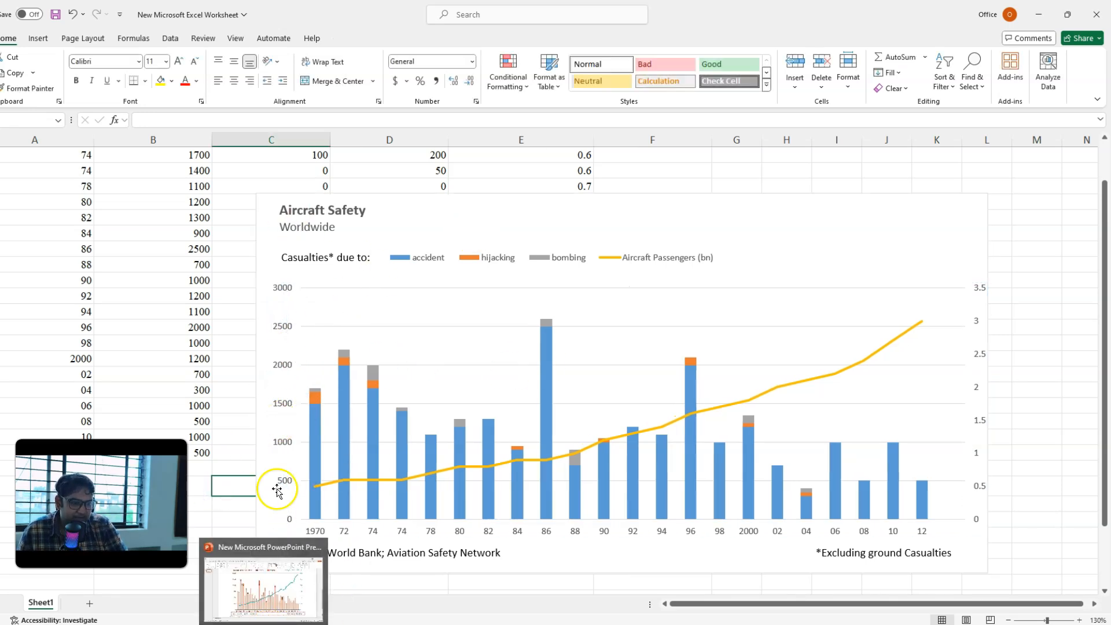
Step: Copy the reference chart picture from the PowerPoint slide, paste it into the Excel sheet and arrange it beside the chart
{"action": "left_click", "coordinate": [262, 622]}
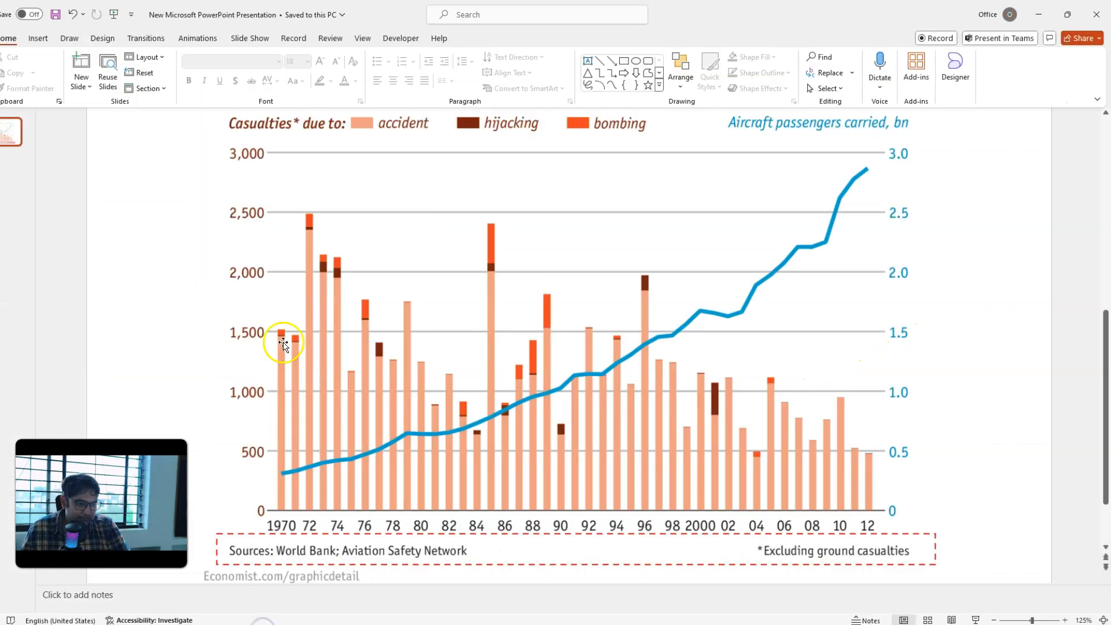
{"action": "scroll", "coordinate": [292, 315], "scroll_direction": "down", "scroll_amount": 2}
{"action": "left_click", "coordinate": [401, 314]}
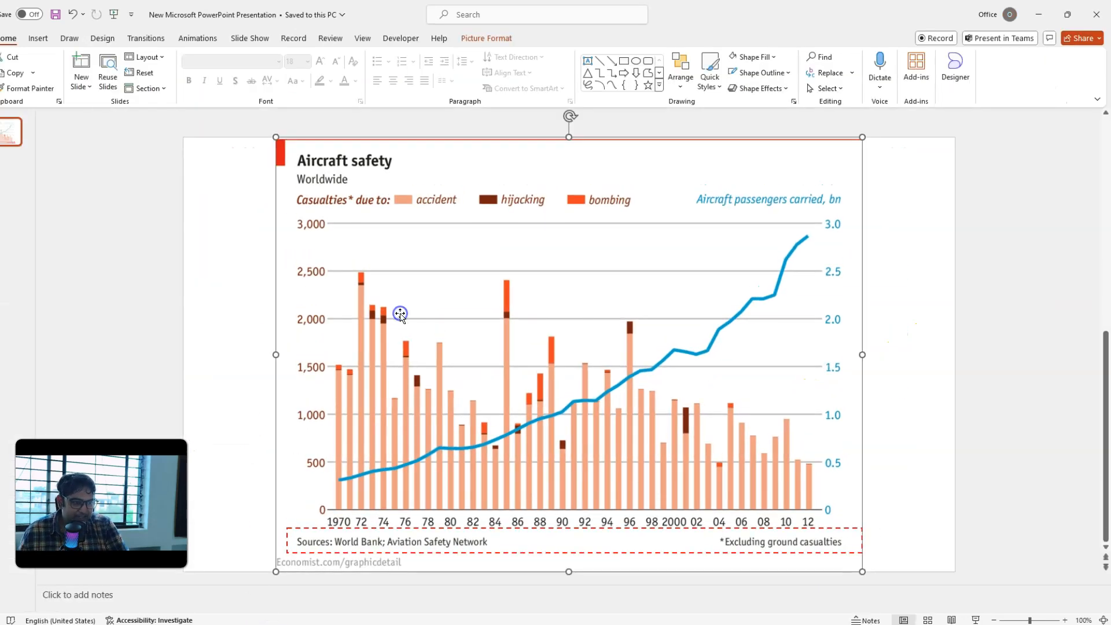
{"action": "key", "text": "alt+Tab"}
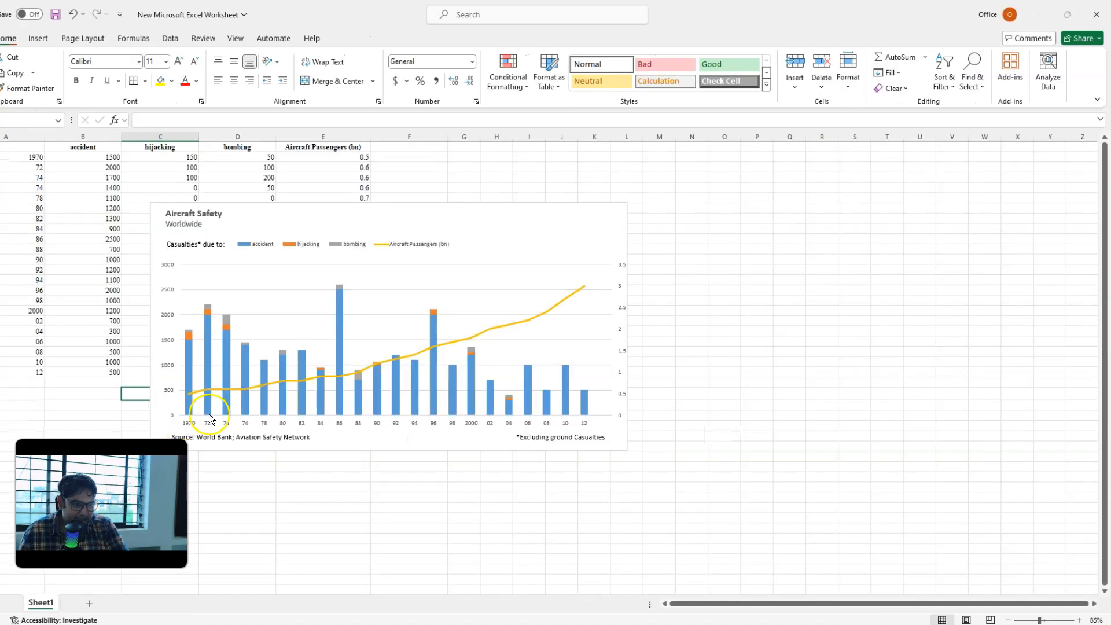
{"action": "left_click", "coordinate": [697, 187]}
{"action": "key", "text": "ctrl+v"}
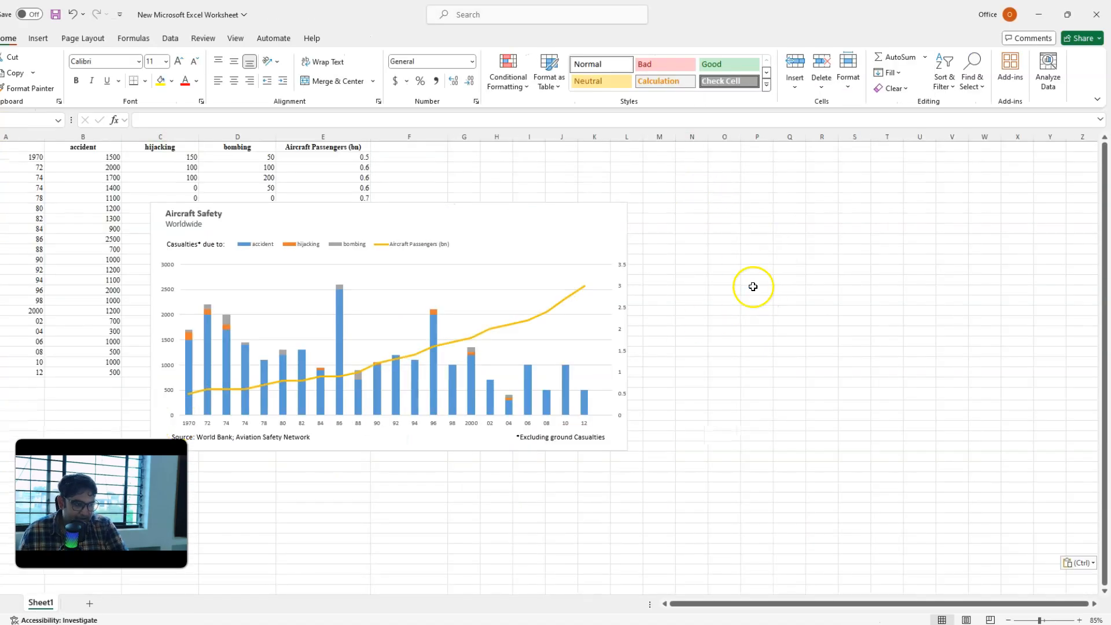
{"action": "left_click_drag", "start_coordinate": [522, 214], "coordinate": [428, 205]}
{"action": "left_click_drag", "start_coordinate": [853, 264], "coordinate": [737, 253]}
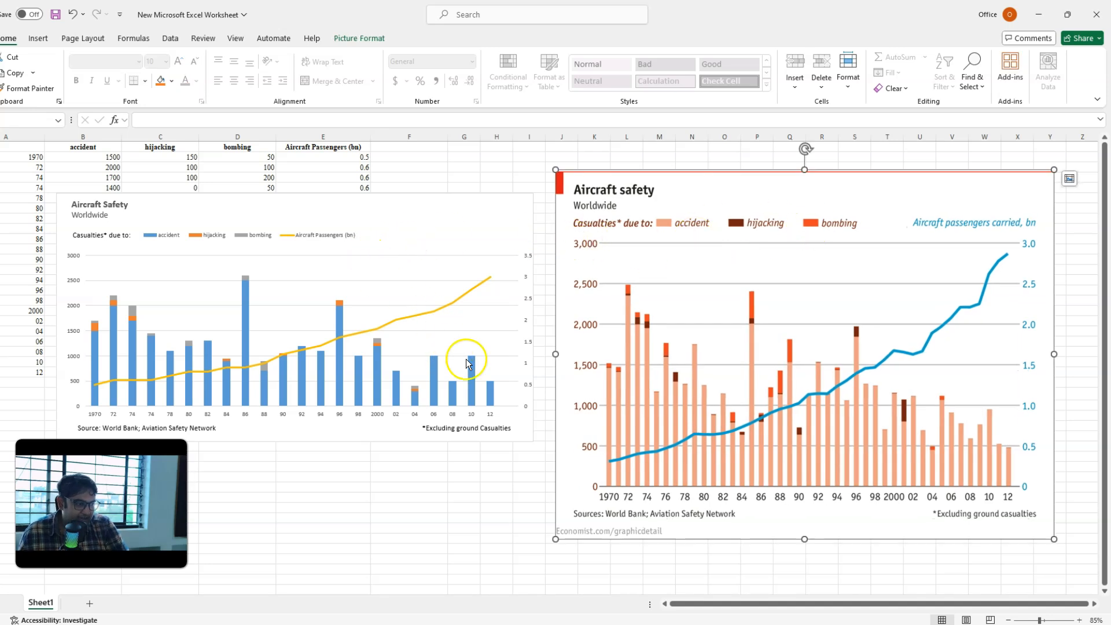
Step: Try removing the Aircraft Passengers (bn) entry from the chart legend, and undo the deletion
{"action": "left_click", "coordinate": [210, 237]}
{"action": "left_click", "coordinate": [441, 236]}
{"action": "left_click", "coordinate": [317, 235]}
{"action": "left_click", "coordinate": [318, 235]}
{"action": "key", "text": "Delete"}
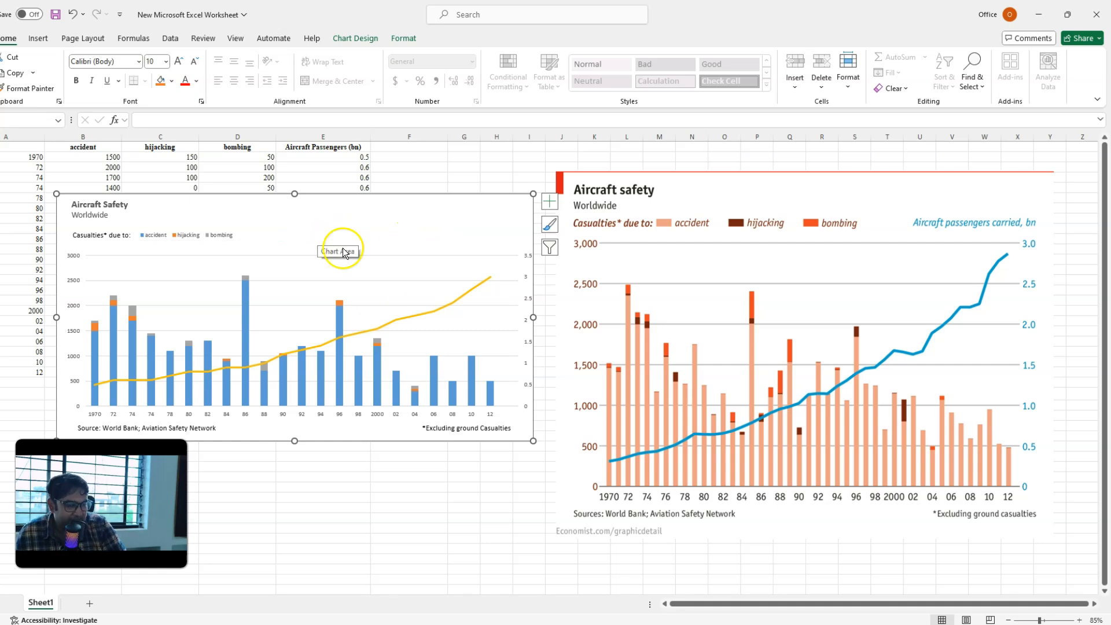
{"action": "key", "text": "ctrl+z"}
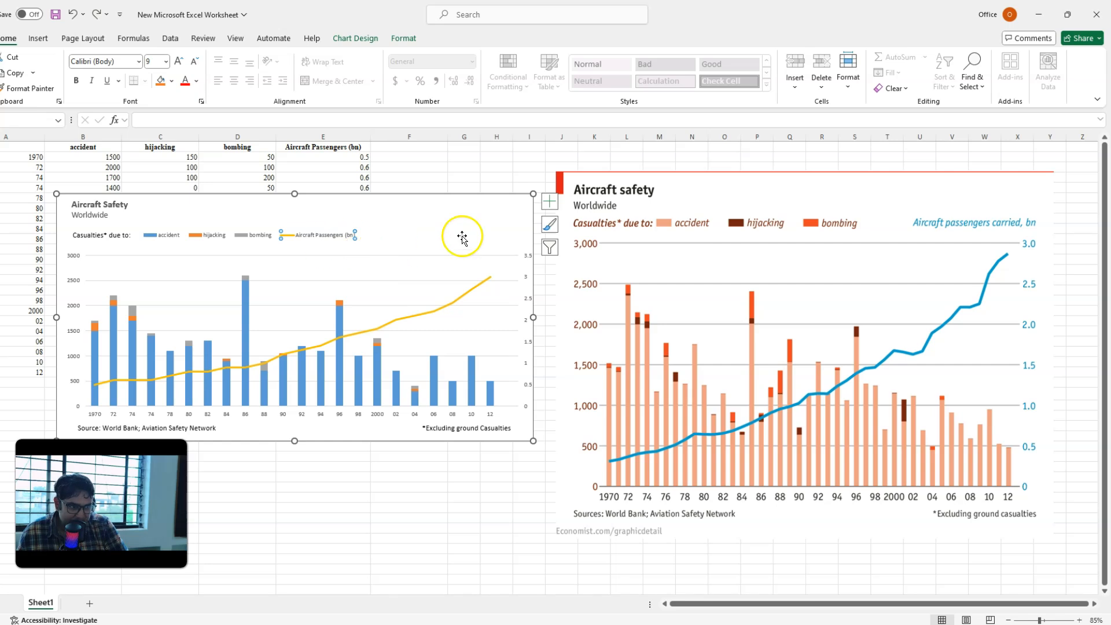
Step: Delete only the Aircraft Passengers (bn) entry from the chart legend
{"action": "left_click", "coordinate": [254, 231]}
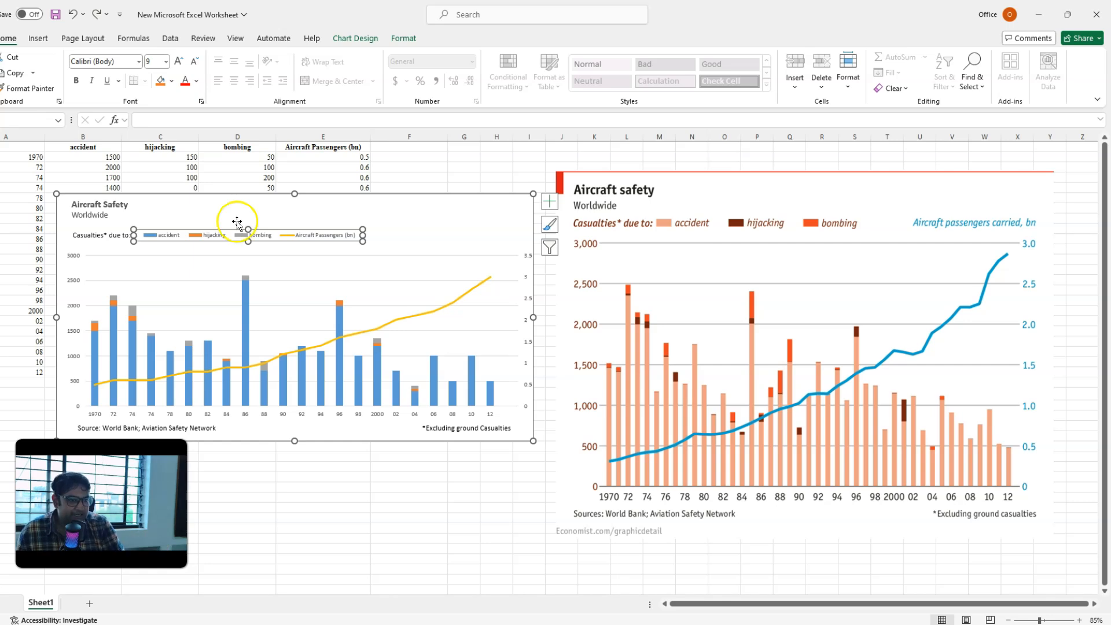
{"action": "left_click", "coordinate": [315, 236]}
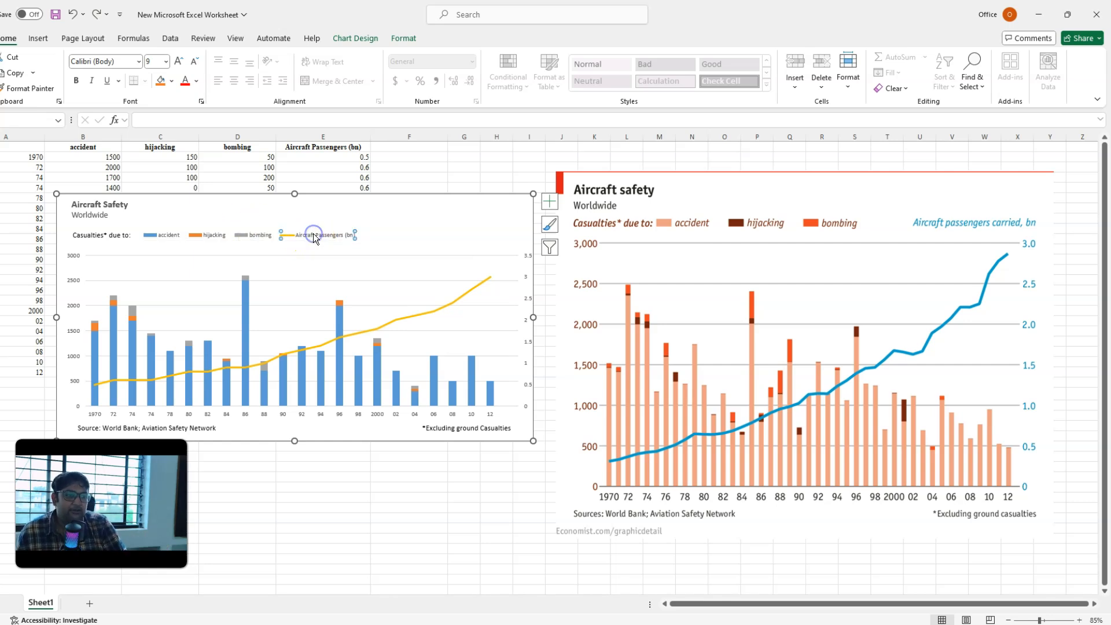
{"action": "key", "text": "Delete"}
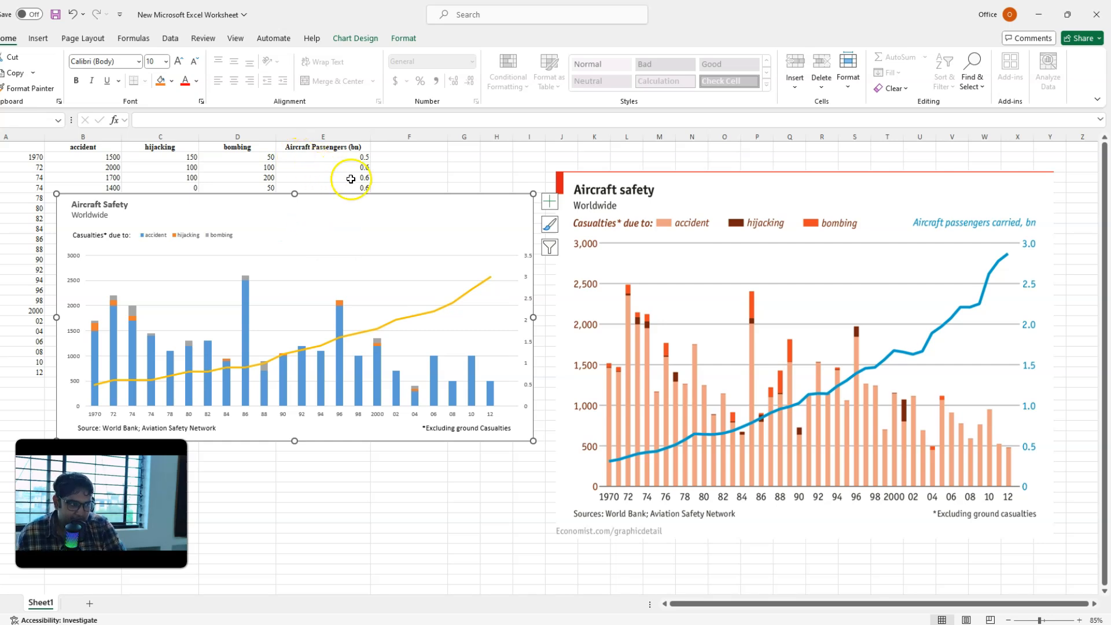
Step: Move the reference picture up and left so that it sits directly against the chart's right edge
{"action": "scroll", "coordinate": [139, 233], "scroll_direction": "up", "scroll_amount": 1}
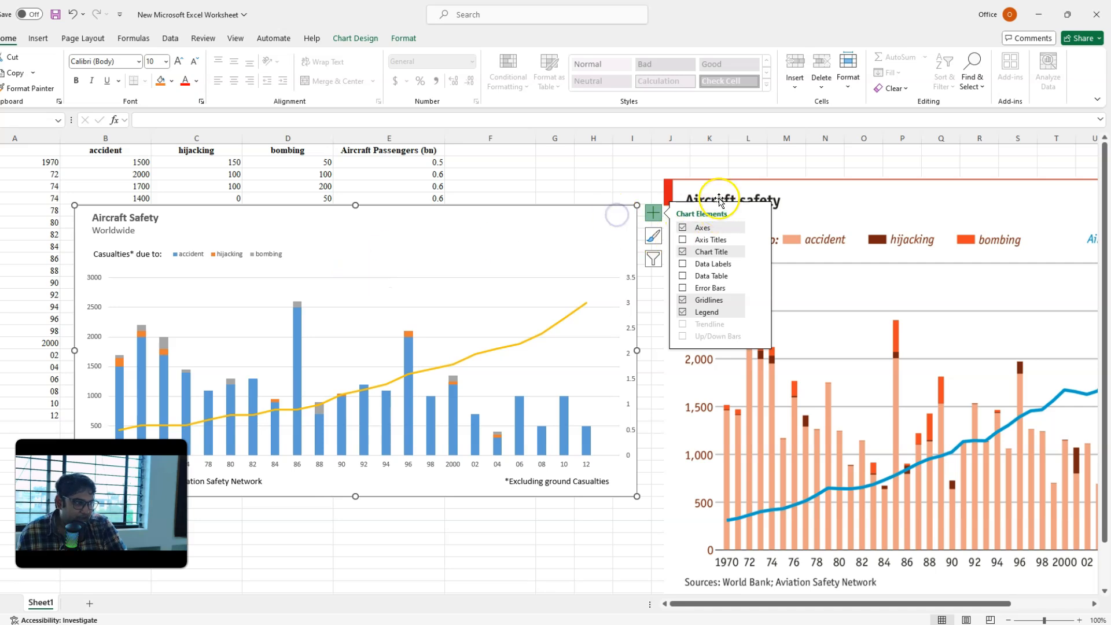
{"action": "left_click", "coordinate": [632, 161]}
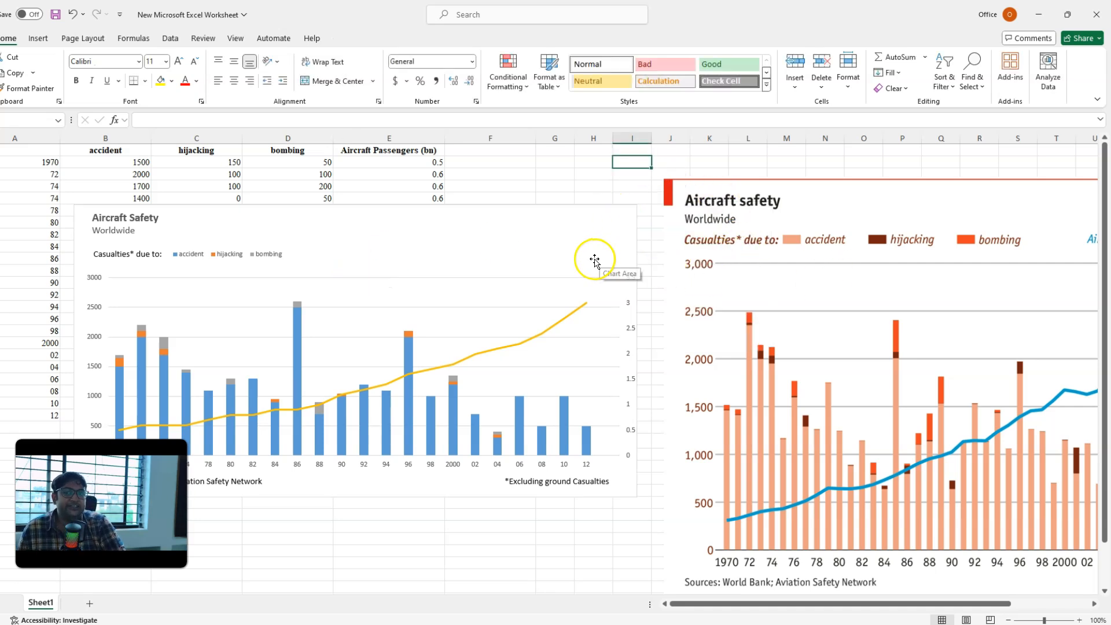
{"action": "left_click_drag", "start_coordinate": [735, 225], "coordinate": [711, 203]}
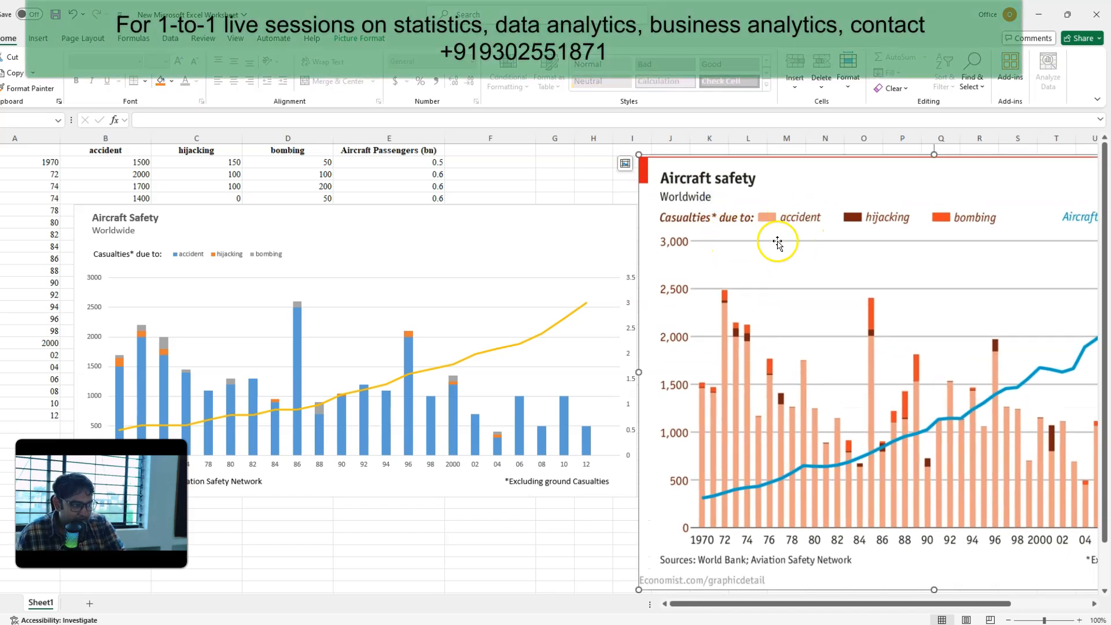
Step: Open the fill formatting for the accident column series and set it to a solid fill
{"action": "left_click", "coordinate": [119, 395]}
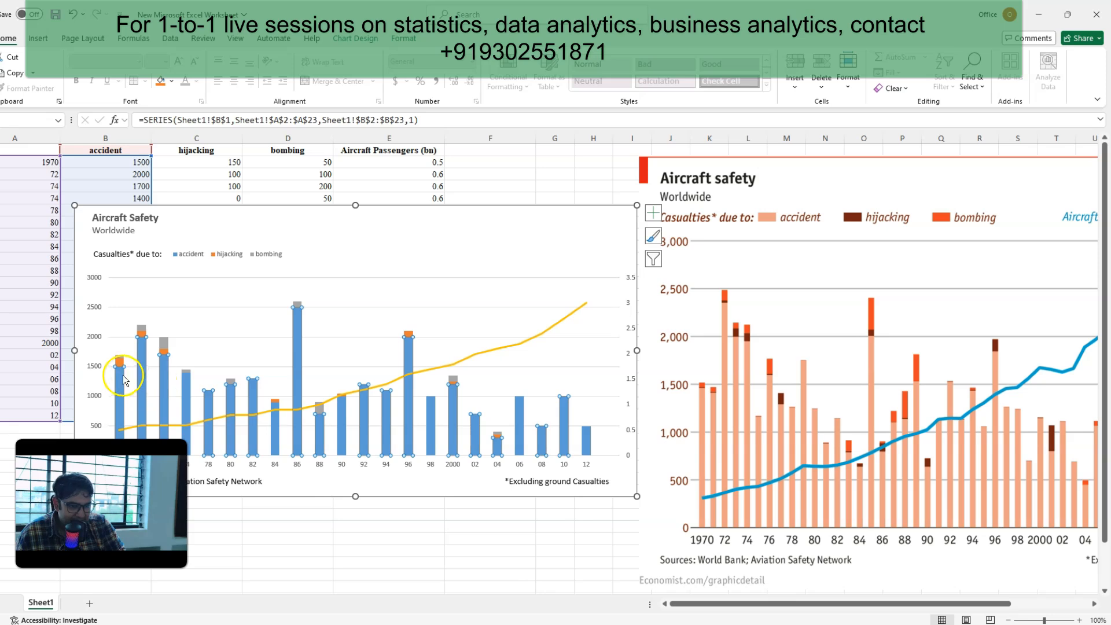
{"action": "right_click", "coordinate": [119, 395]}
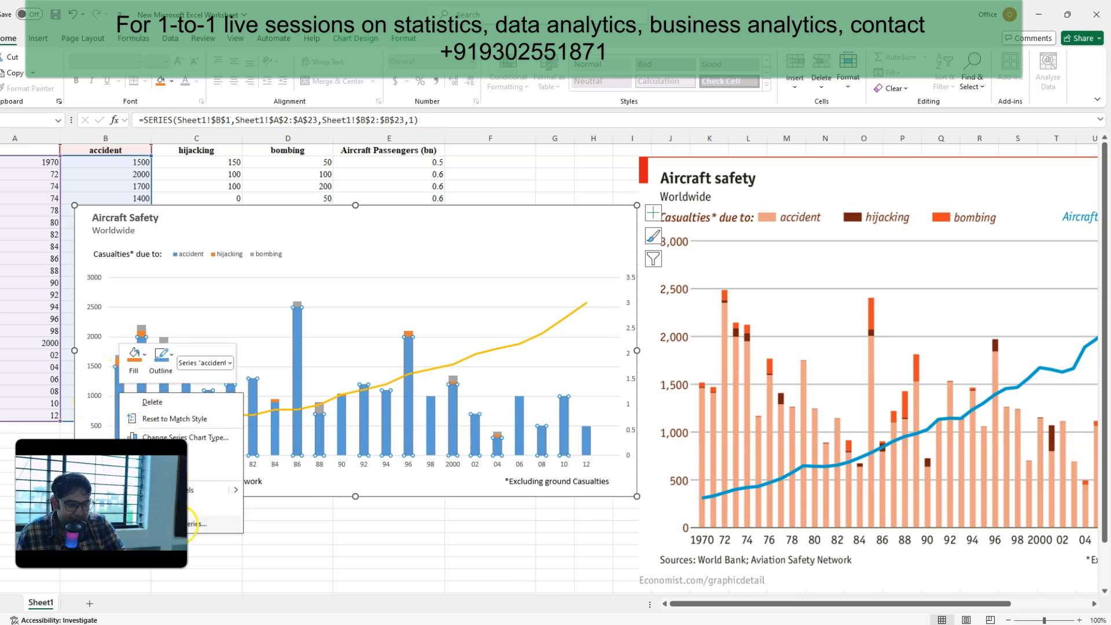
{"action": "left_click", "coordinate": [191, 523]}
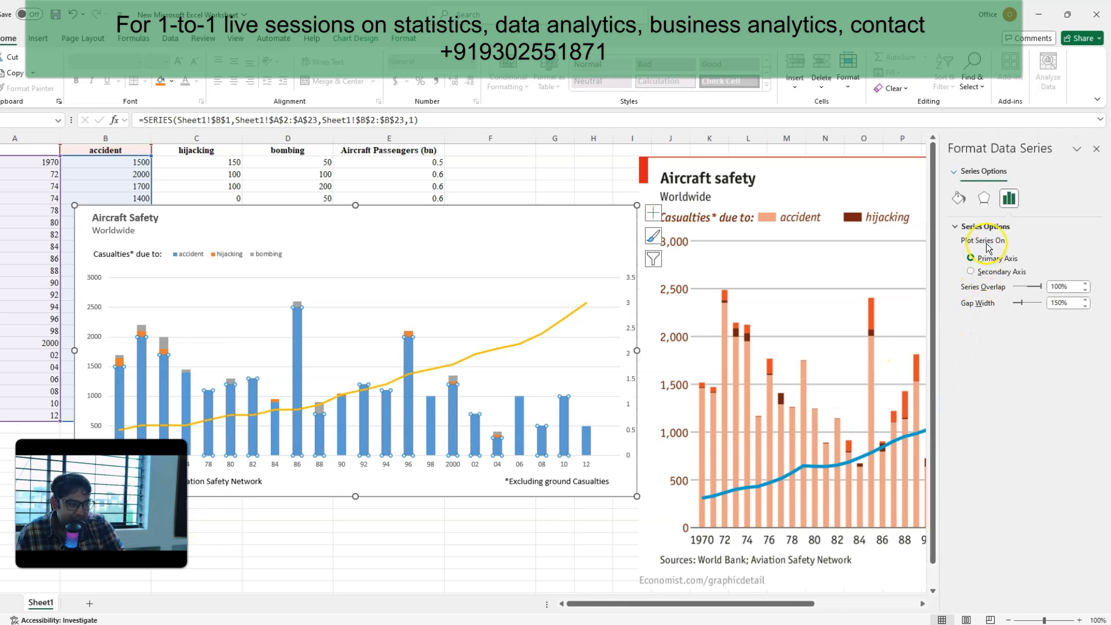
{"action": "left_click", "coordinate": [958, 199]}
{"action": "left_click", "coordinate": [956, 226]}
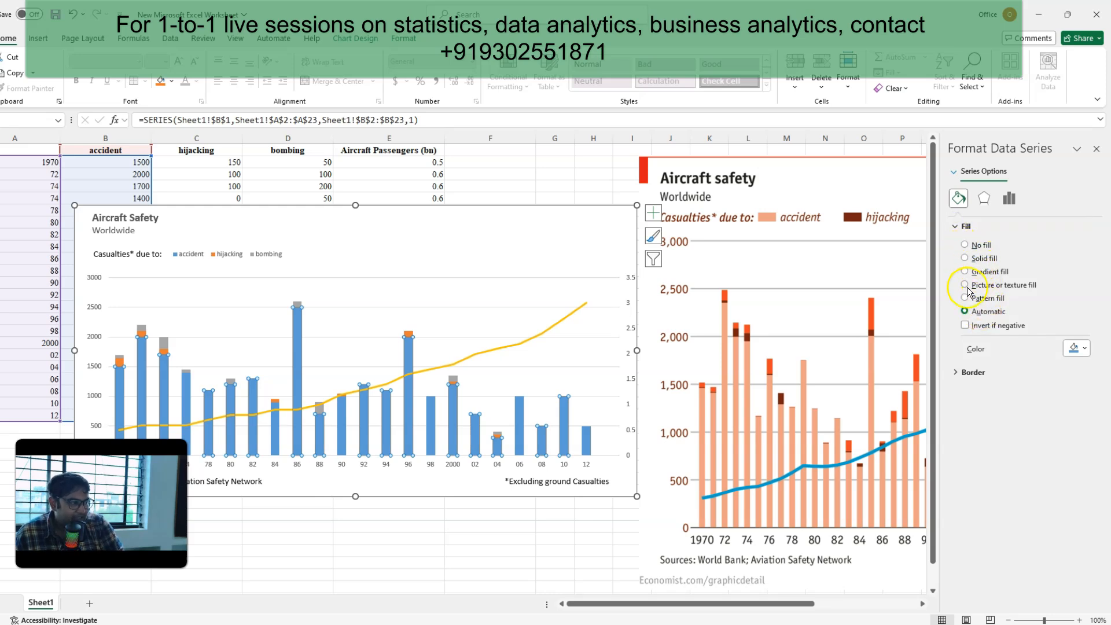
{"action": "left_click", "coordinate": [966, 259]}
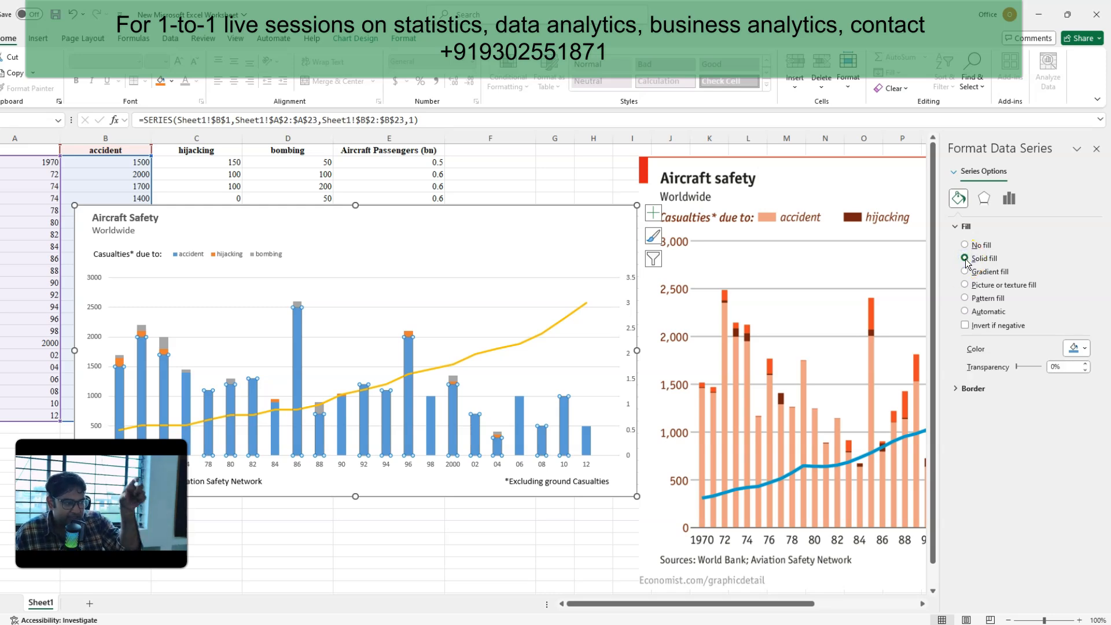
Step: Give the accident columns the custom tan fill colour #D7A17F to approximate the reference chart
{"action": "left_click", "coordinate": [1078, 348]}
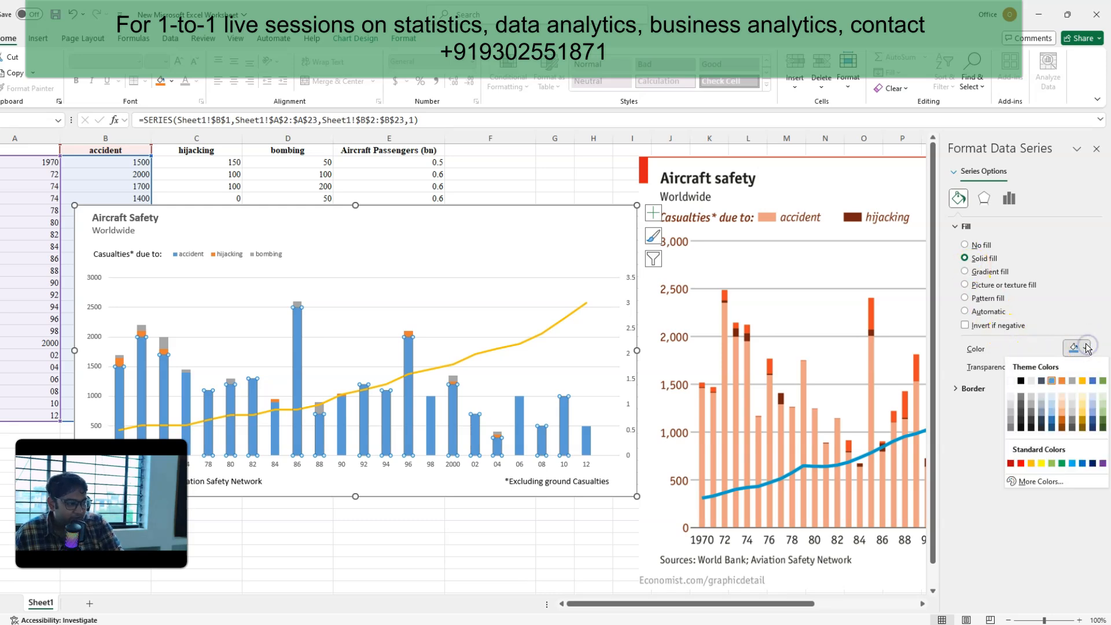
{"action": "left_click", "coordinate": [1034, 481]}
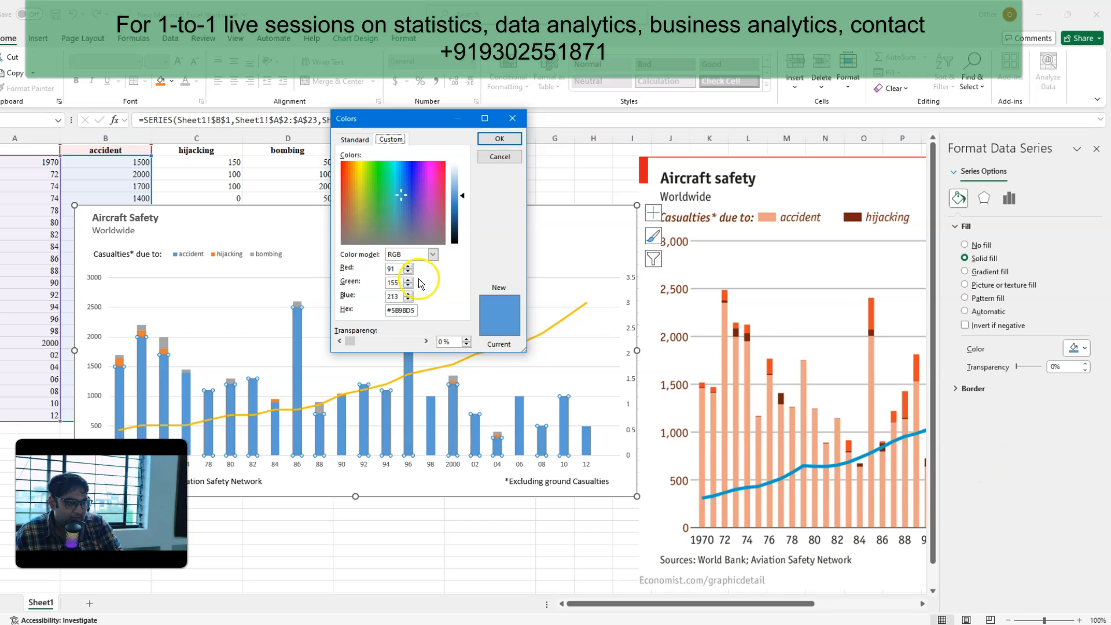
{"action": "left_click", "coordinate": [356, 141]}
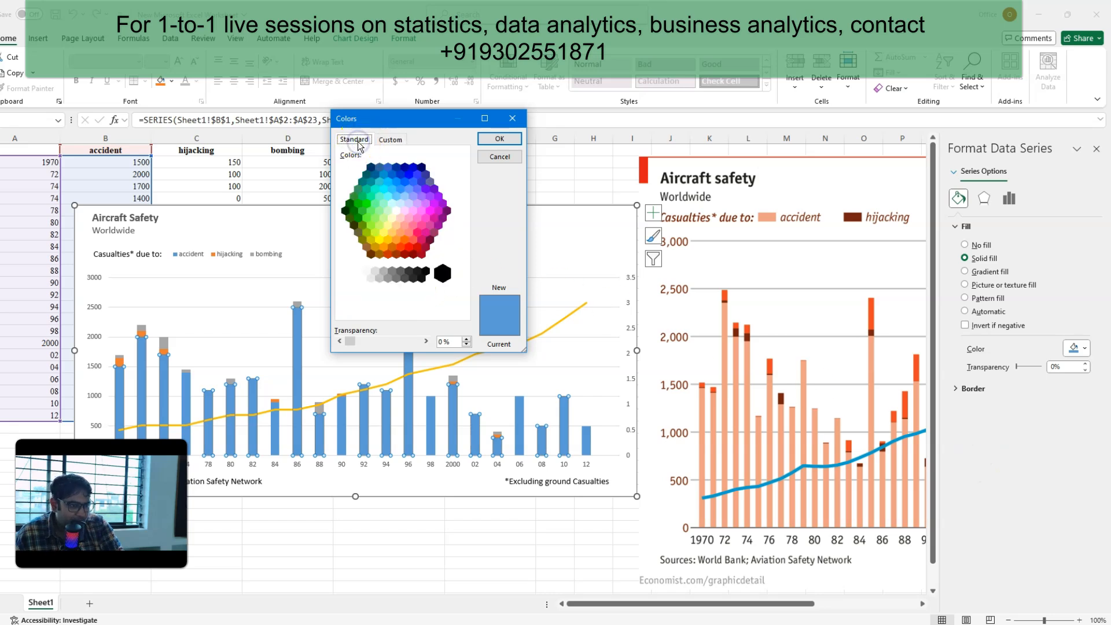
{"action": "left_click", "coordinate": [382, 141]}
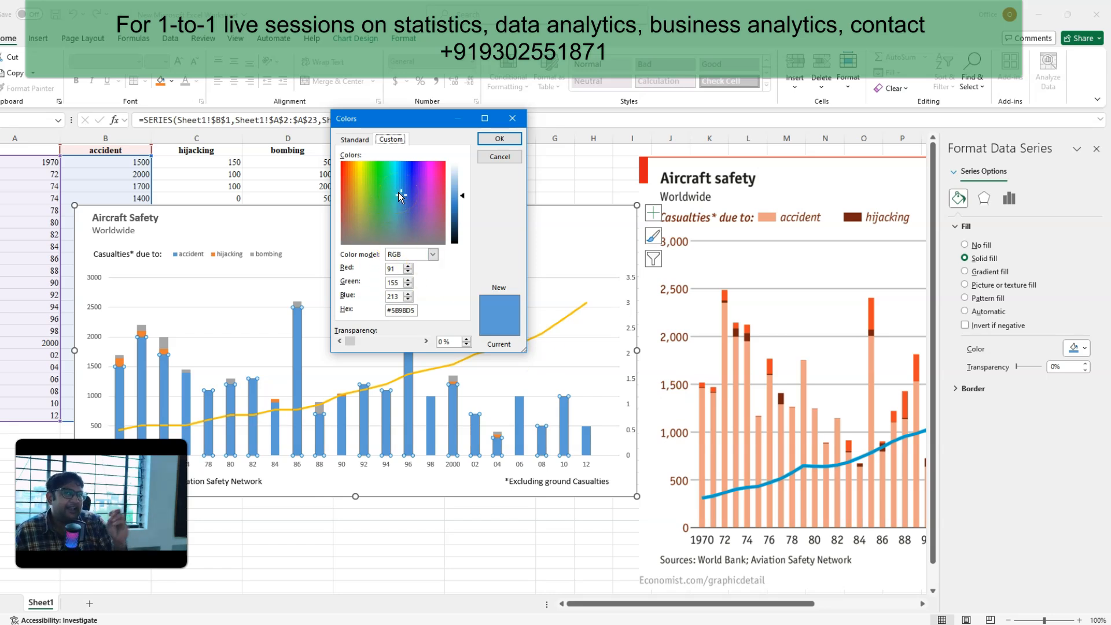
{"action": "left_click_drag", "start_coordinate": [398, 193], "coordinate": [348, 200]}
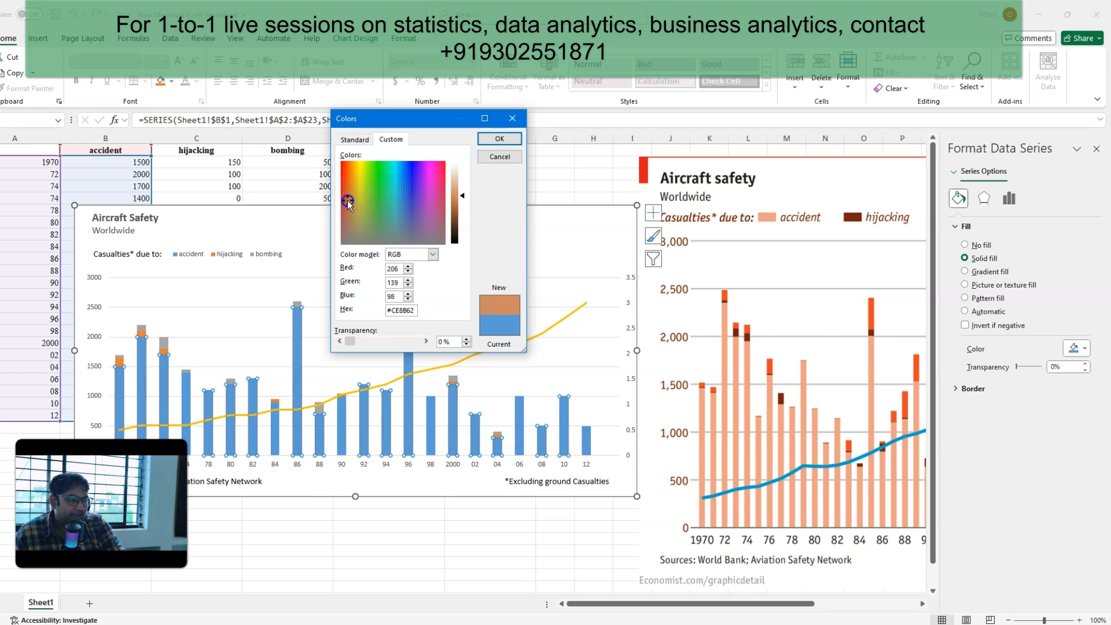
{"action": "left_click", "coordinate": [463, 194]}
{"action": "left_click_drag", "start_coordinate": [463, 195], "coordinate": [463, 190]}
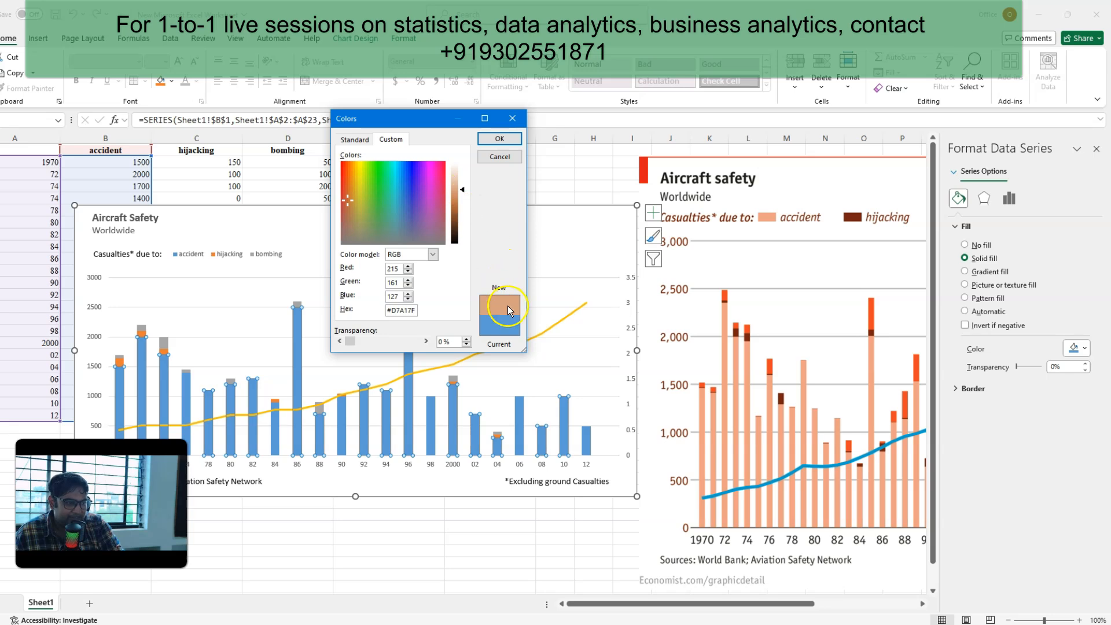
{"action": "left_click", "coordinate": [503, 141]}
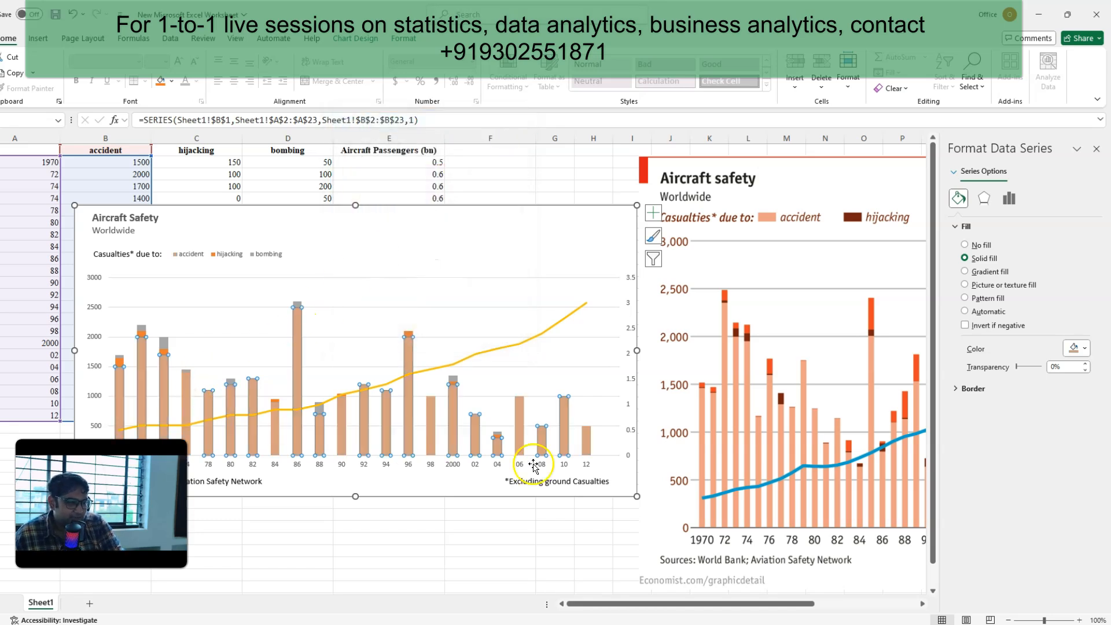
Step: Give the chart area a solid border line in the recently used tan colour
{"action": "left_click", "coordinate": [438, 223]}
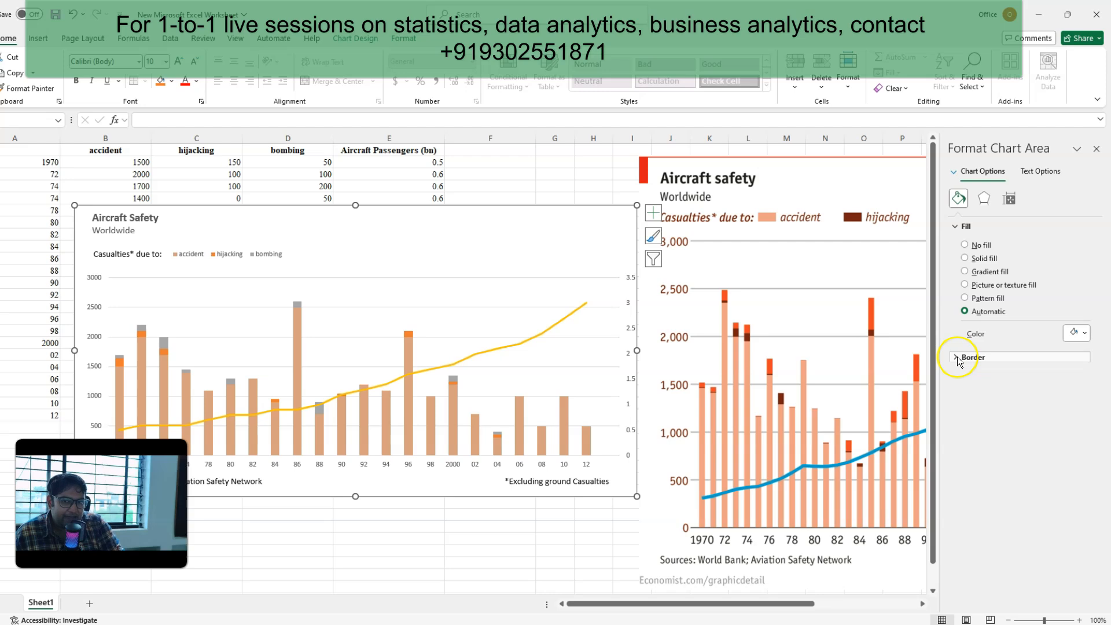
{"action": "left_click", "coordinate": [958, 358]}
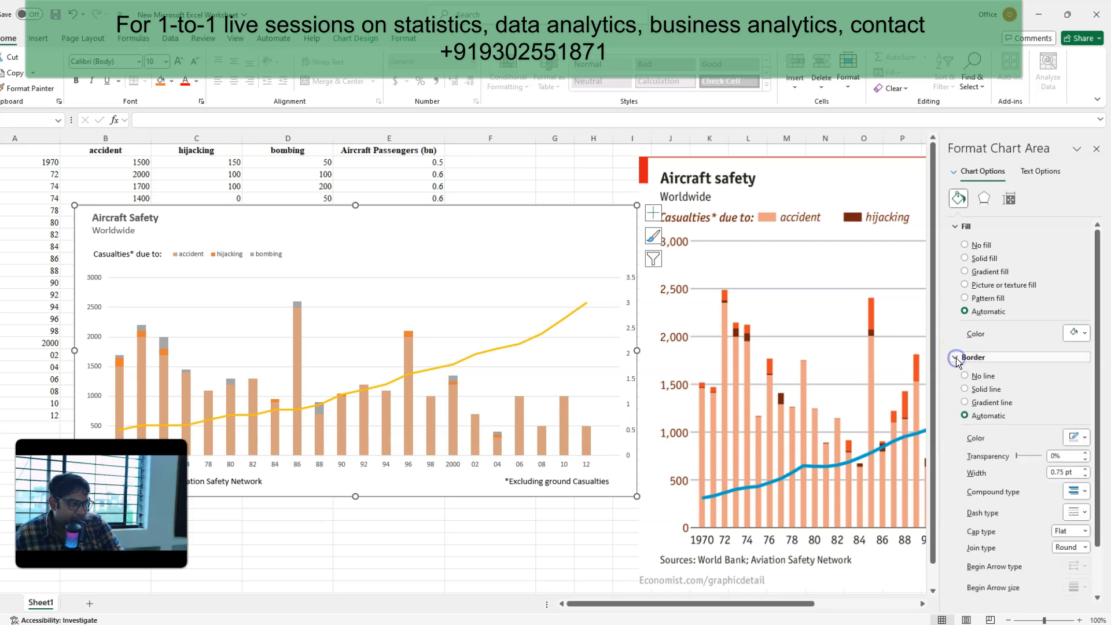
{"action": "left_click", "coordinate": [966, 389]}
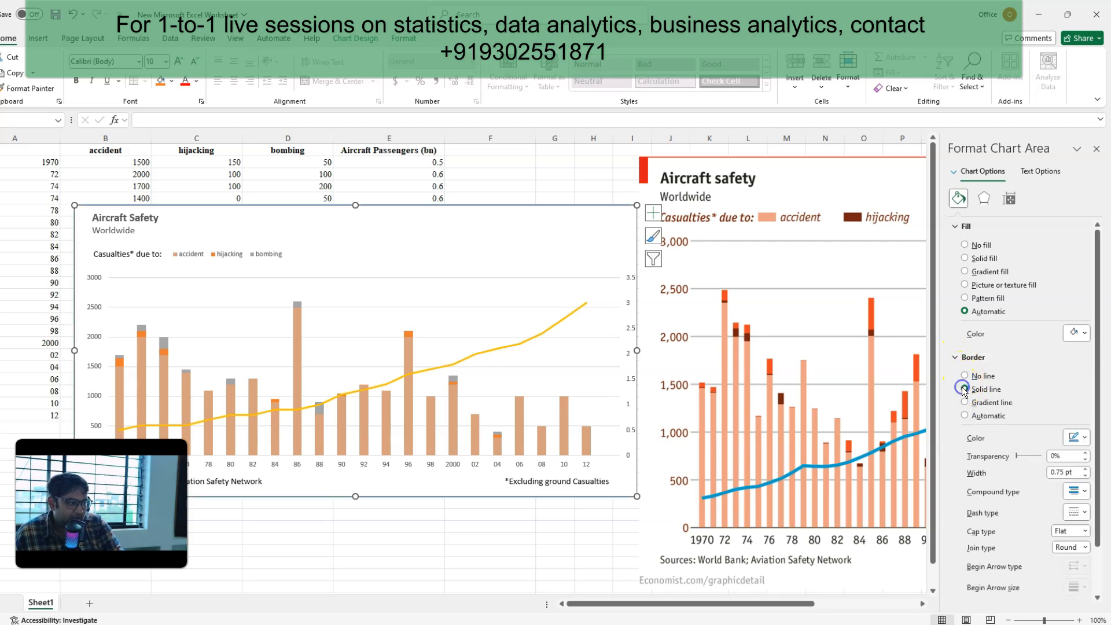
{"action": "left_click", "coordinate": [1076, 438]}
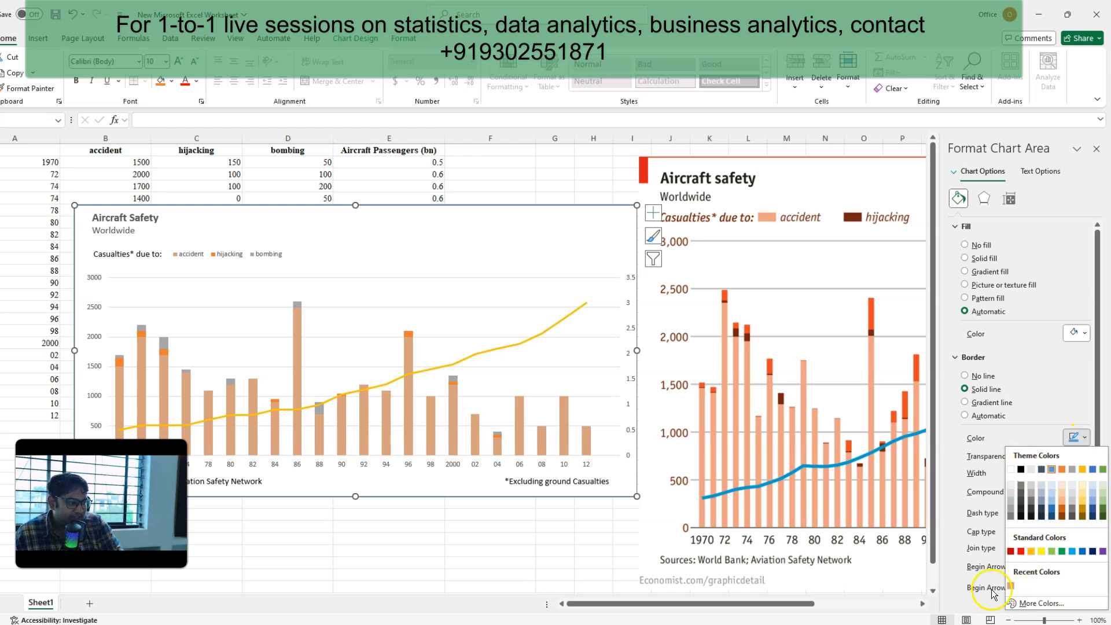
{"action": "left_click", "coordinate": [1011, 587]}
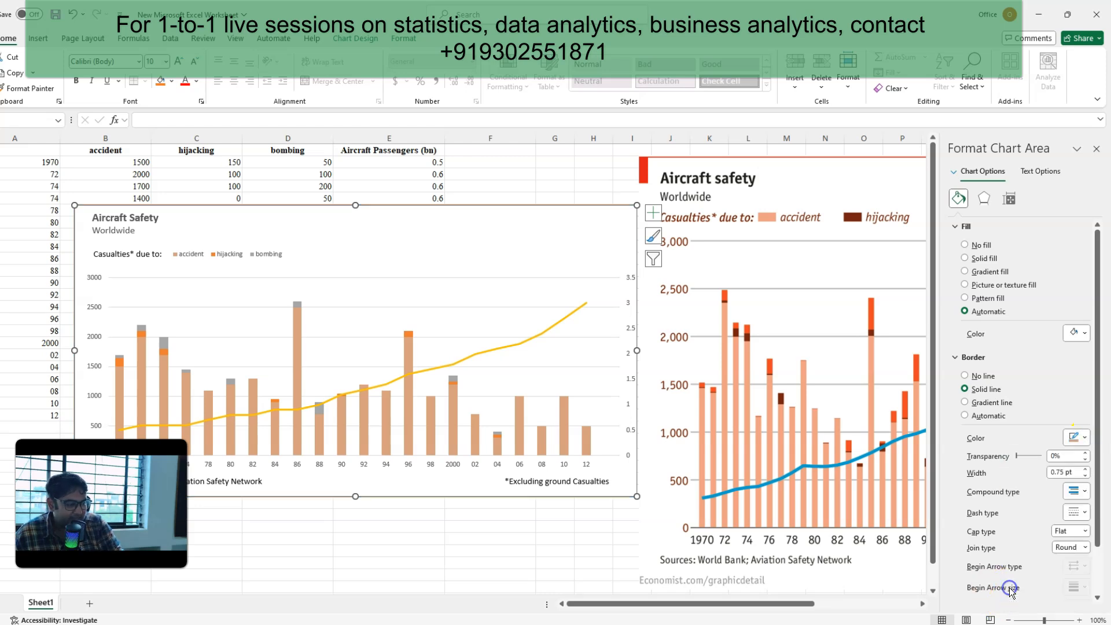
{"action": "left_click", "coordinate": [47, 516]}
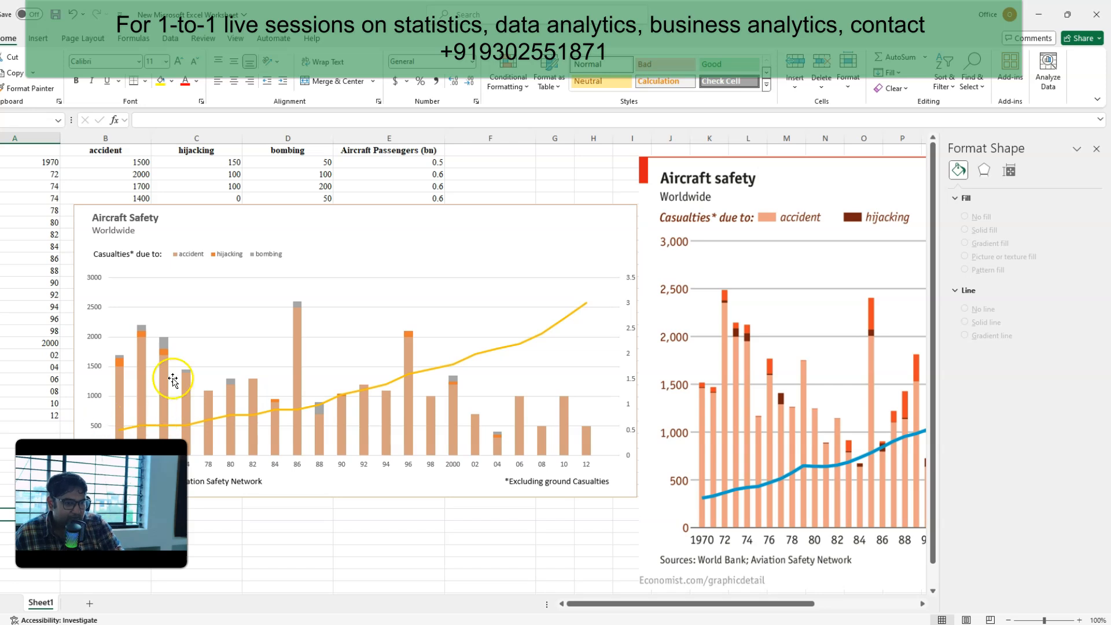
Step: Lighten the accident columns' fill to the custom colour #DFB499
{"action": "left_click", "coordinate": [297, 339]}
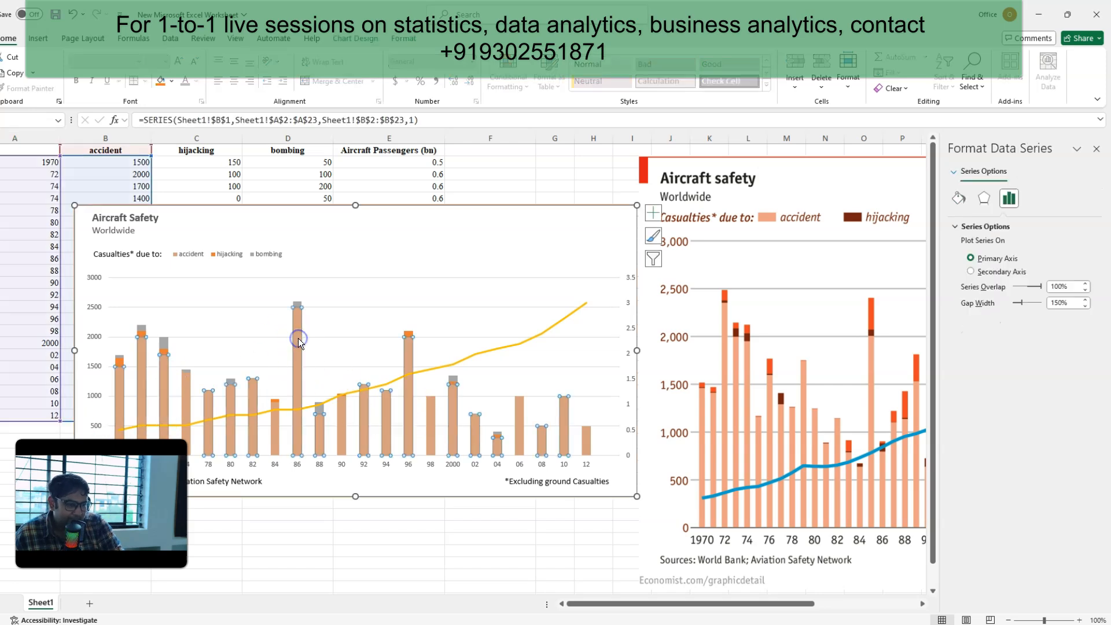
{"action": "left_click", "coordinate": [958, 198]}
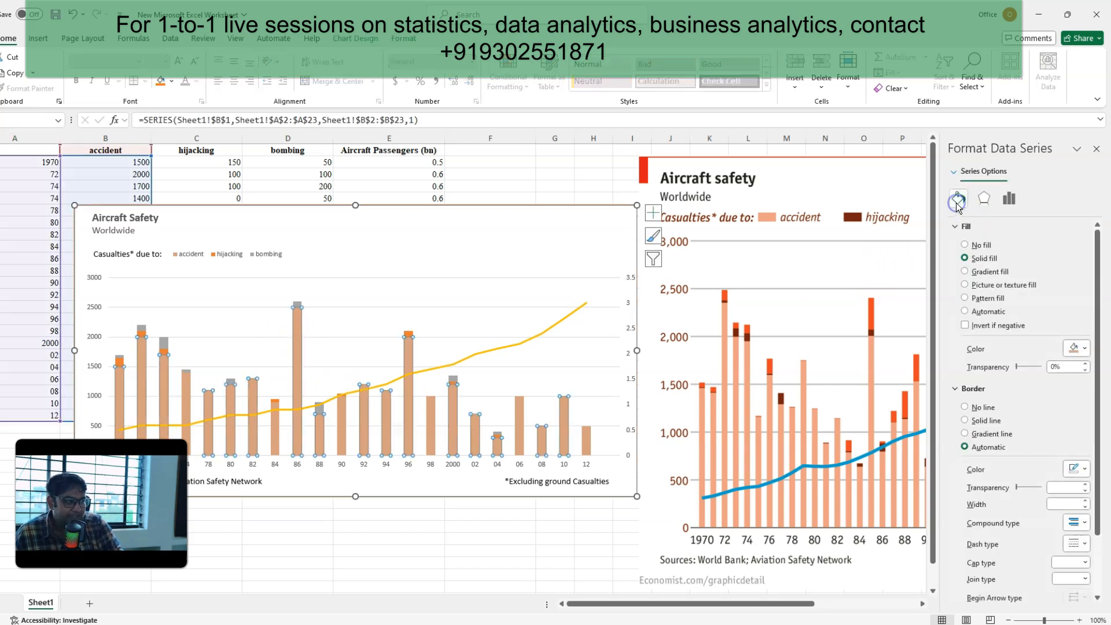
{"action": "left_click", "coordinate": [1086, 349]}
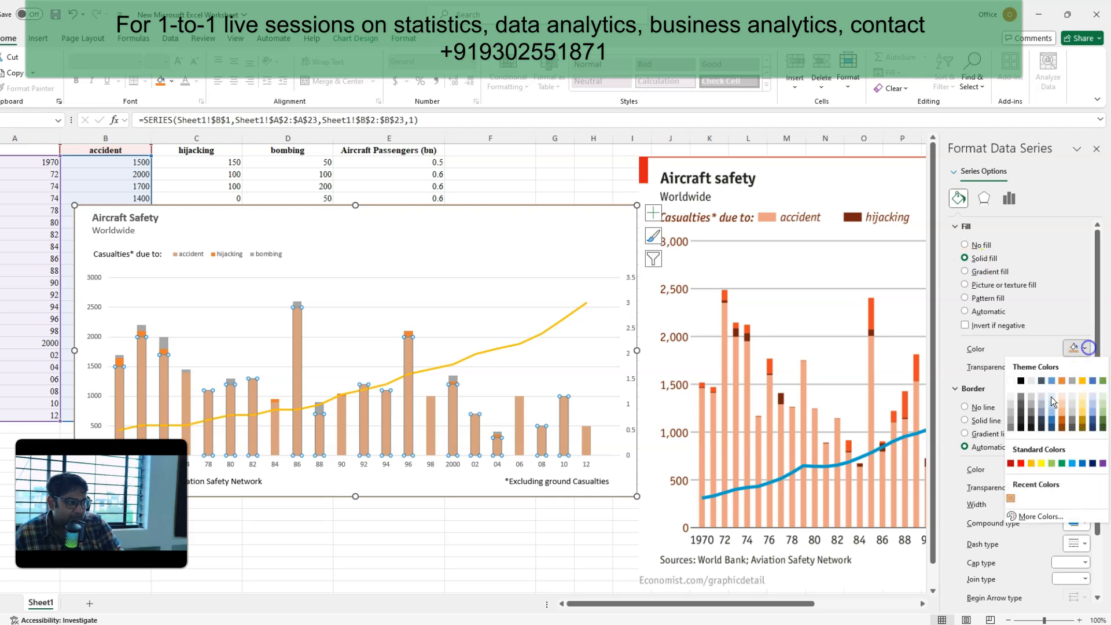
{"action": "left_click", "coordinate": [1022, 515]}
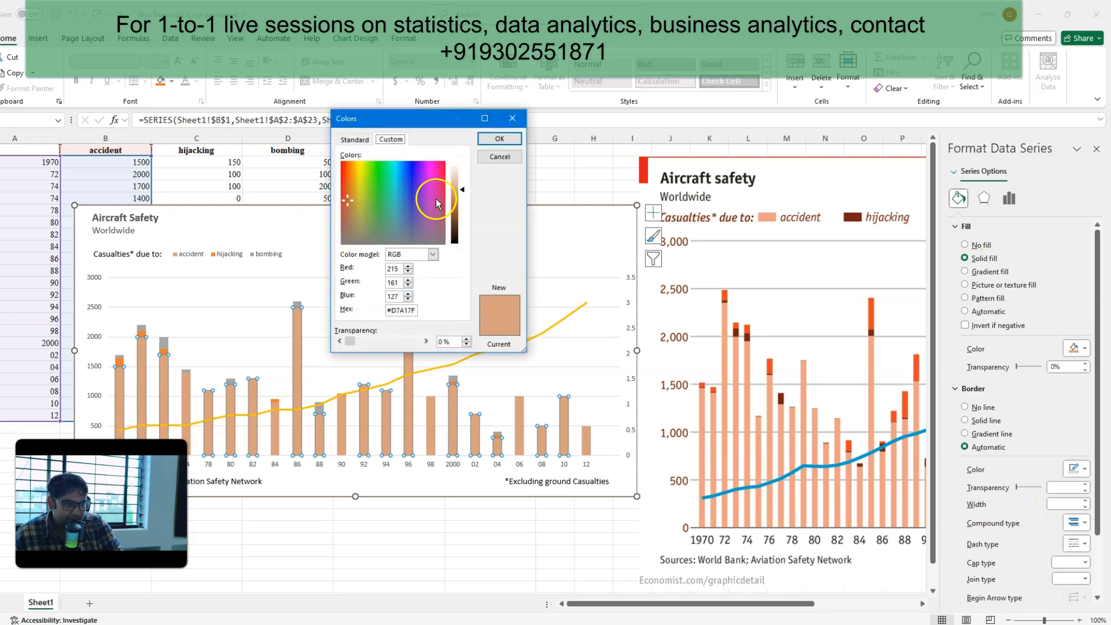
{"action": "left_click", "coordinate": [463, 191]}
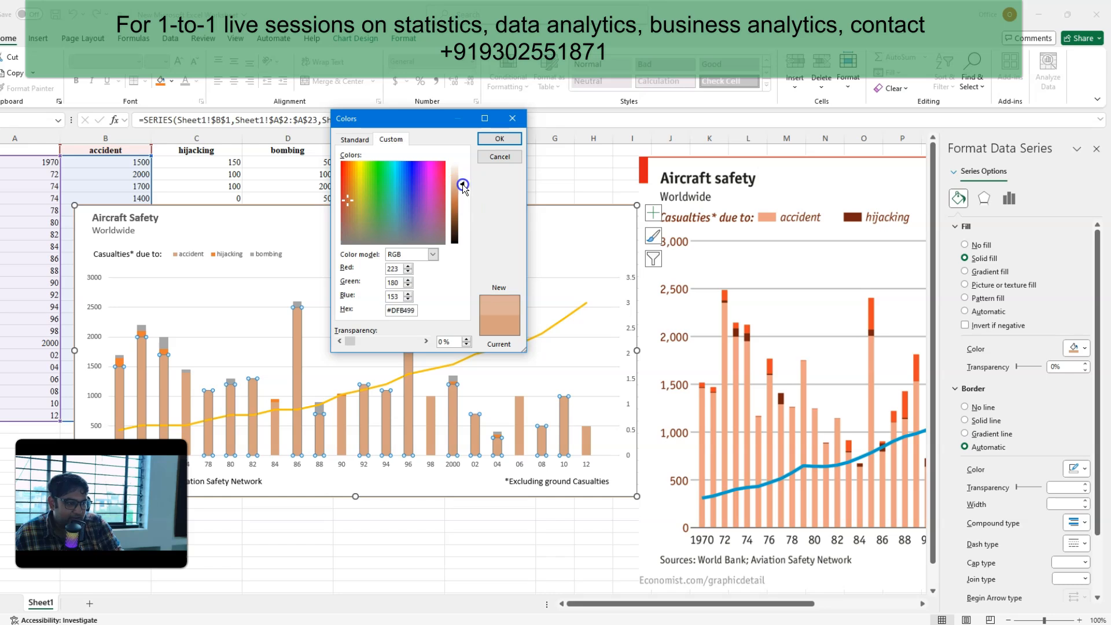
{"action": "left_click", "coordinate": [493, 139]}
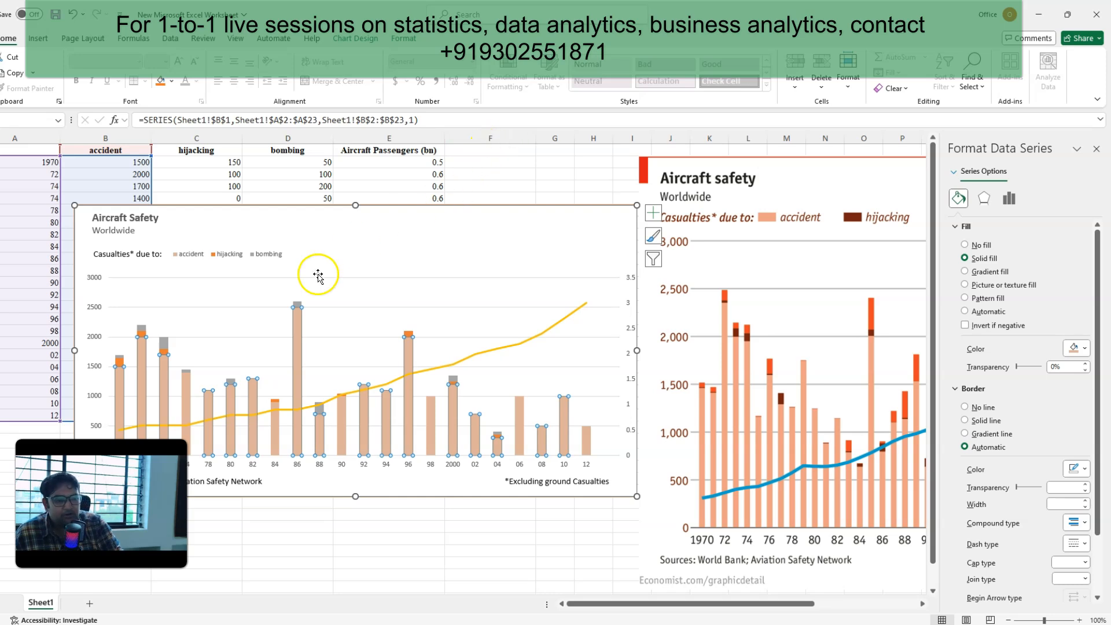
{"action": "left_click", "coordinate": [461, 223]}
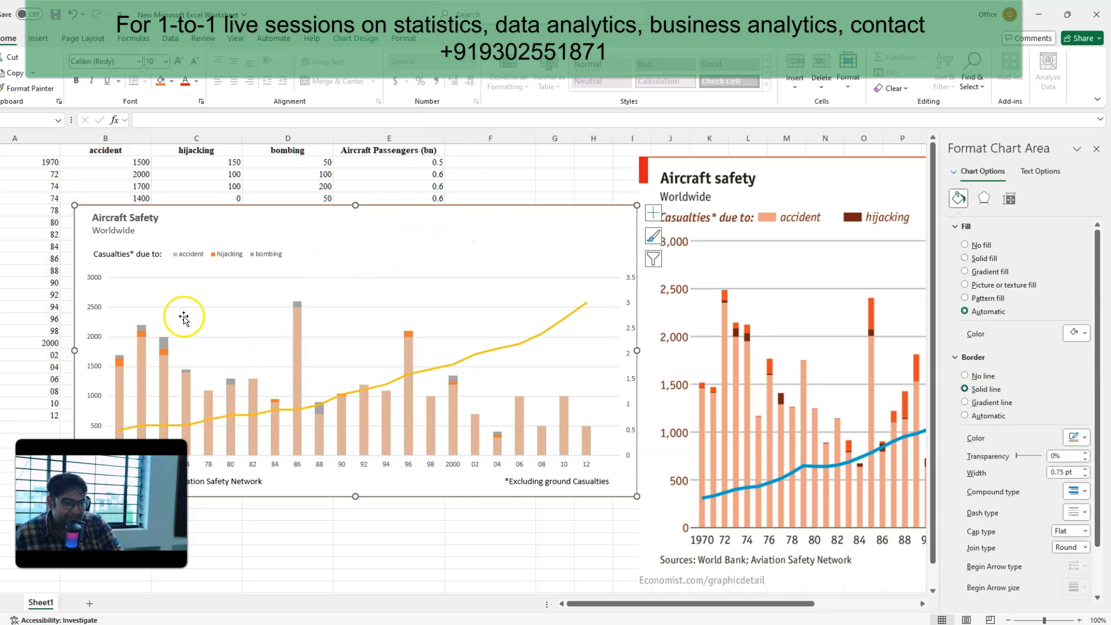
Step: Fill the hijacking series with the custom solid brown #AF5933, using the reference picture's legend as a guide
{"action": "mouse_move", "coordinate": [166, 338]}
{"action": "scroll", "coordinate": [167, 340], "scroll_direction": "up", "scroll_amount": 2, "text": "ctrl"}
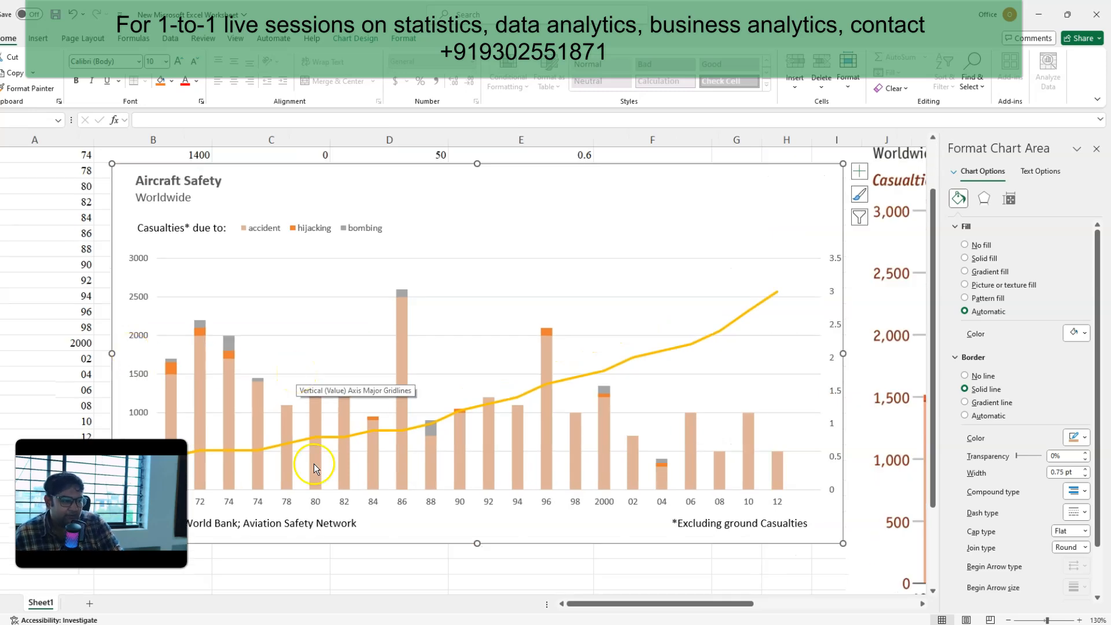
{"action": "left_click", "coordinate": [421, 592]}
{"action": "scroll", "coordinate": [415, 533], "scroll_direction": "down", "scroll_amount": 2}
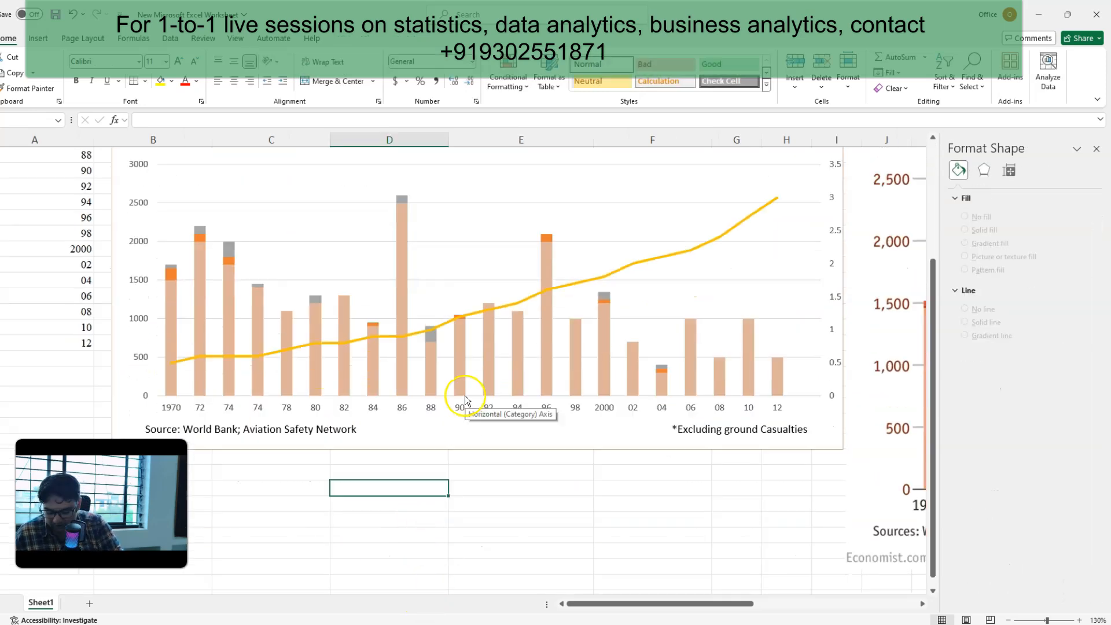
{"action": "scroll", "coordinate": [465, 400], "scroll_direction": "down", "scroll_amount": 3, "text": "ctrl"}
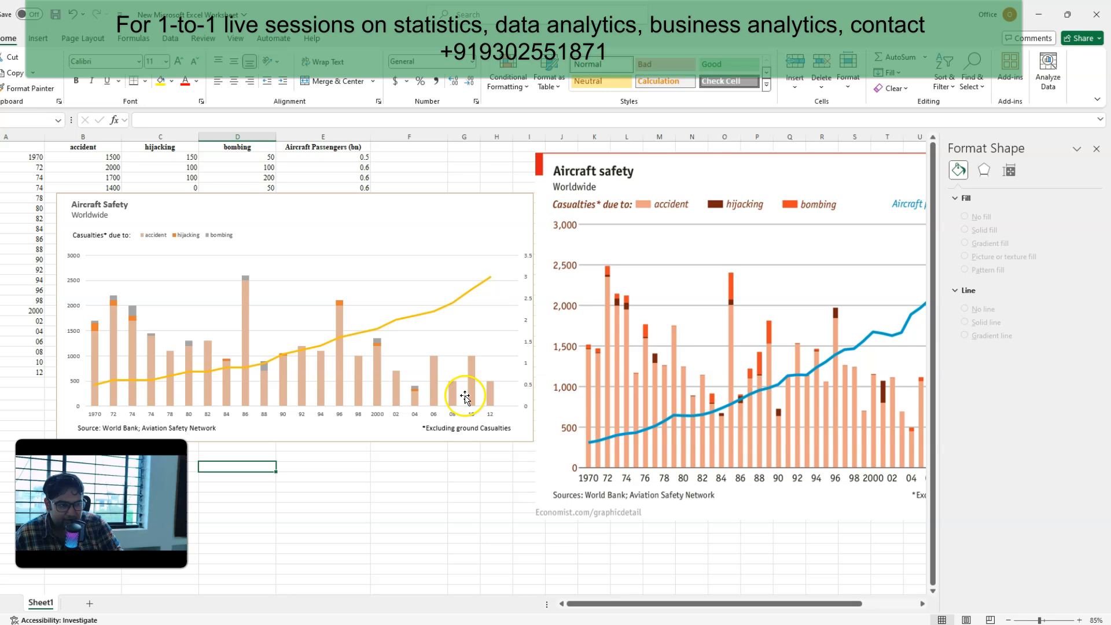
{"action": "left_click", "coordinate": [715, 205]}
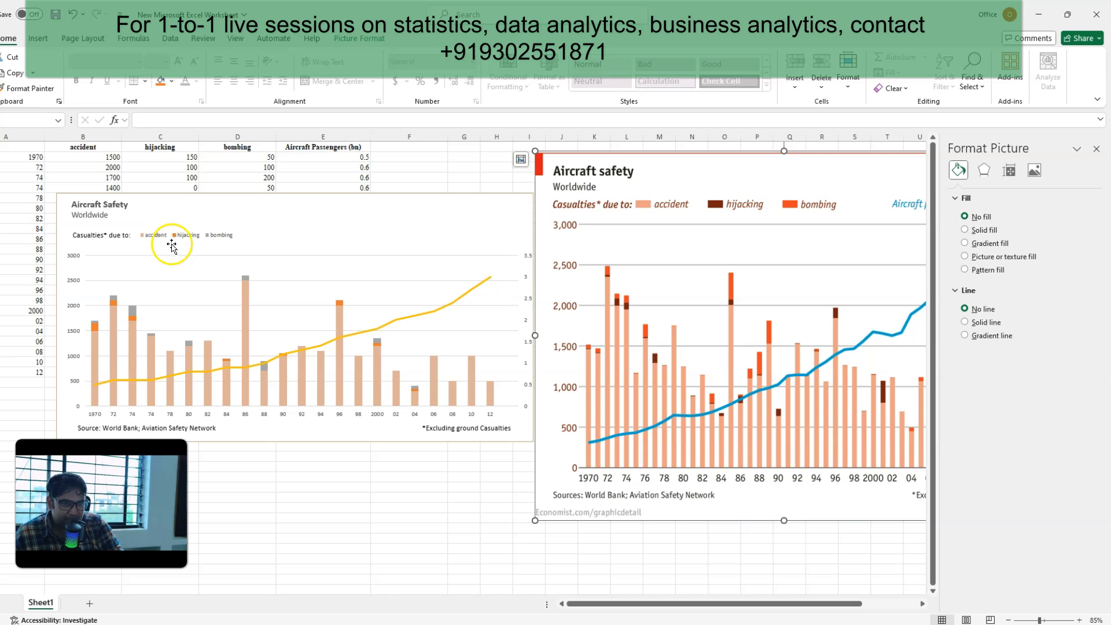
{"action": "left_click", "coordinate": [96, 331]}
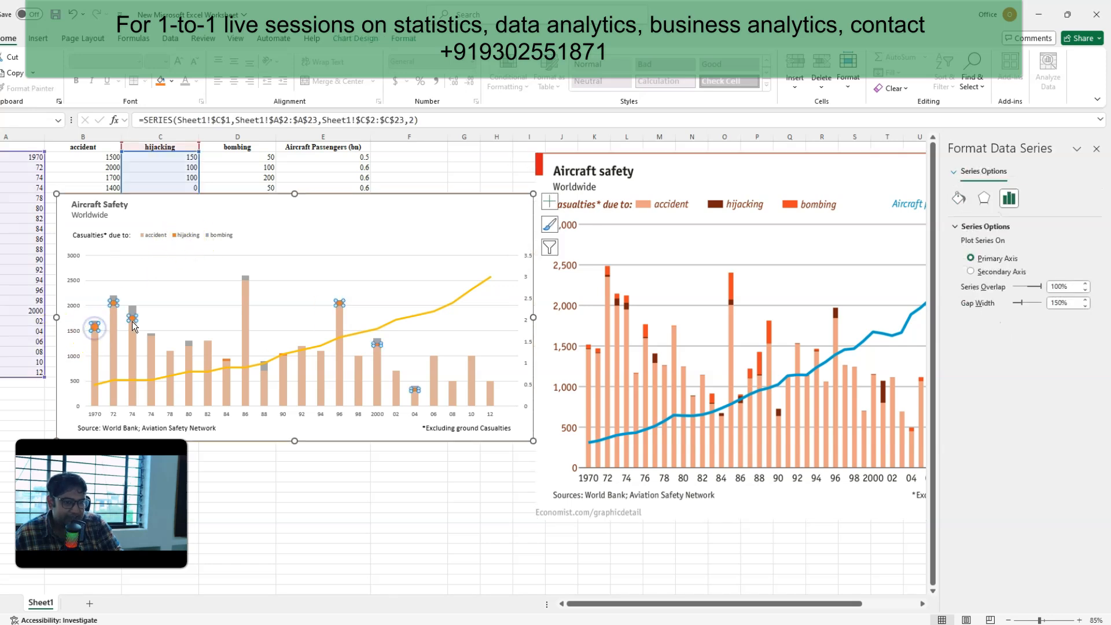
{"action": "left_click", "coordinate": [959, 199]}
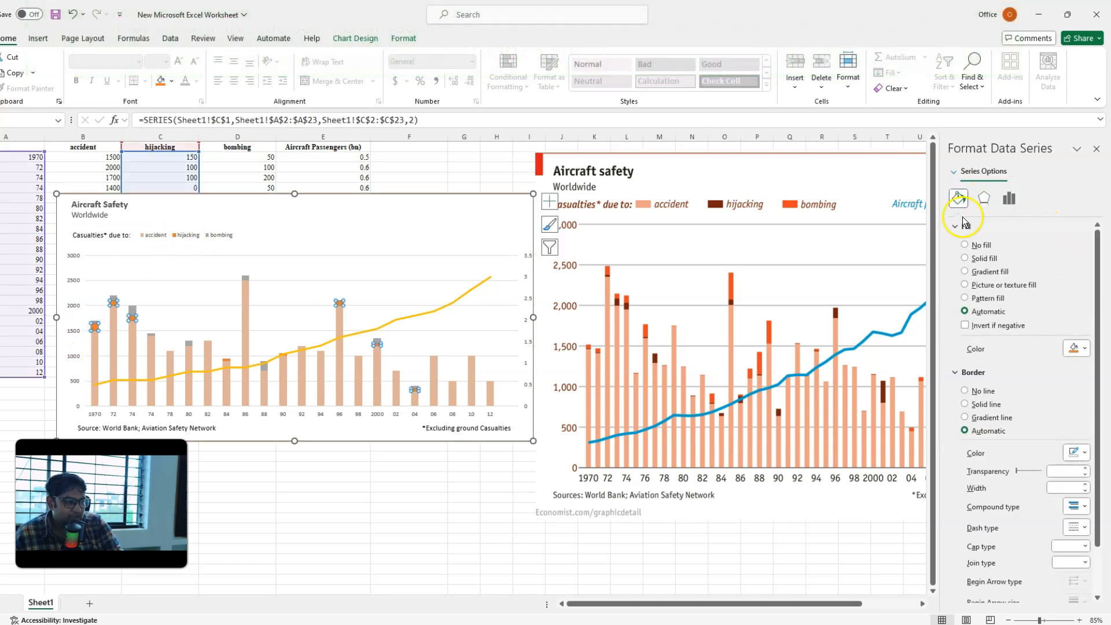
{"action": "left_click", "coordinate": [1077, 348]}
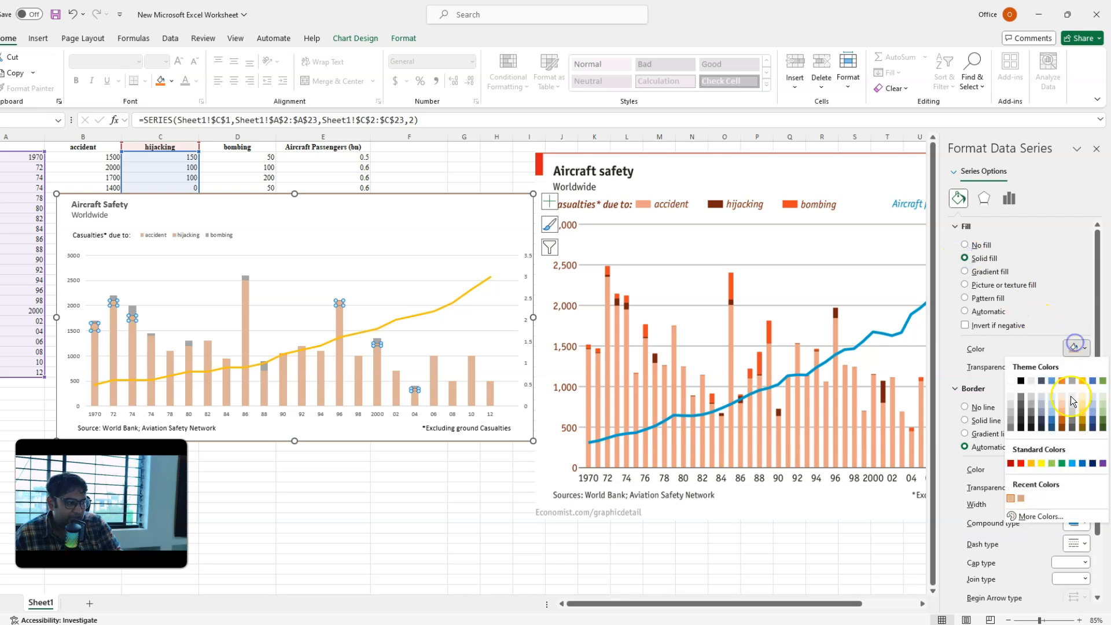
{"action": "left_click", "coordinate": [1034, 518]}
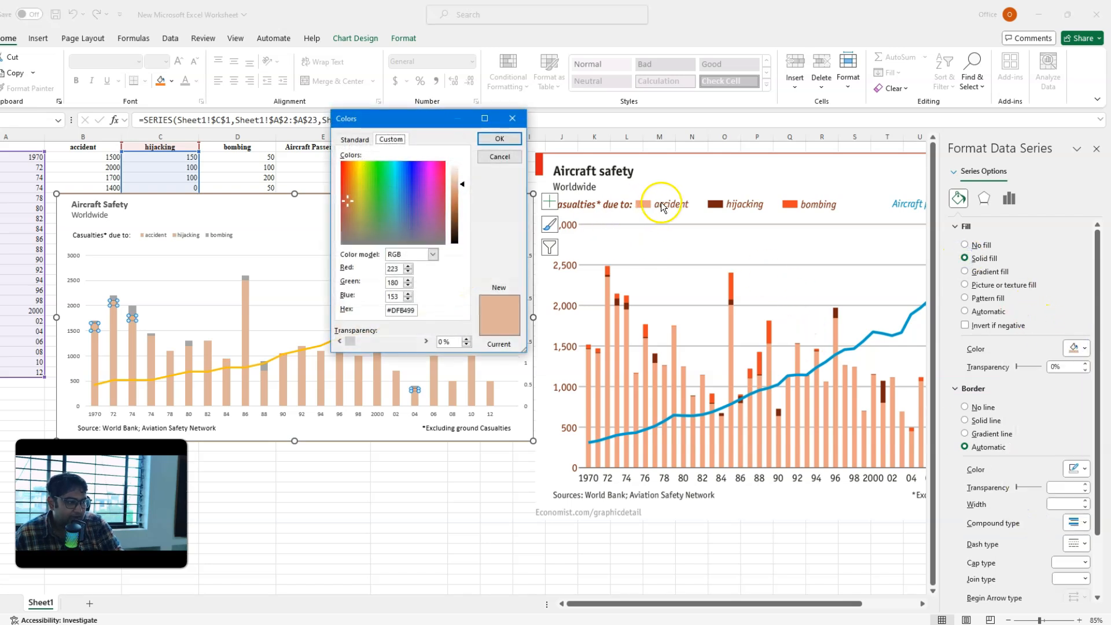
{"action": "left_click", "coordinate": [346, 198]}
{"action": "left_click_drag", "start_coordinate": [462, 184], "coordinate": [460, 207]}
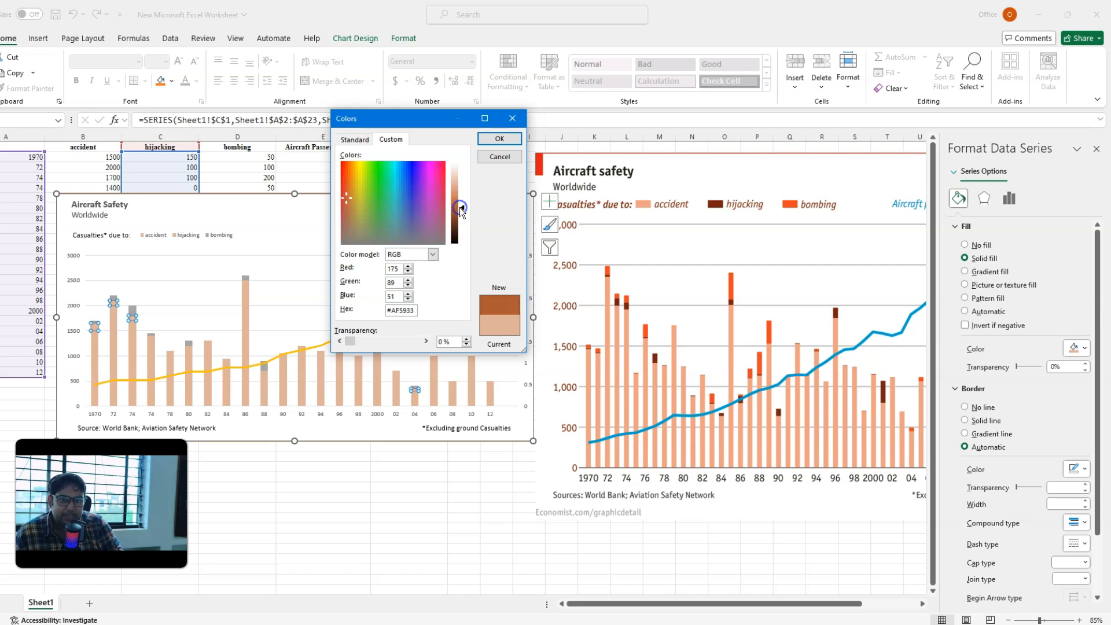
{"action": "left_click", "coordinate": [499, 139]}
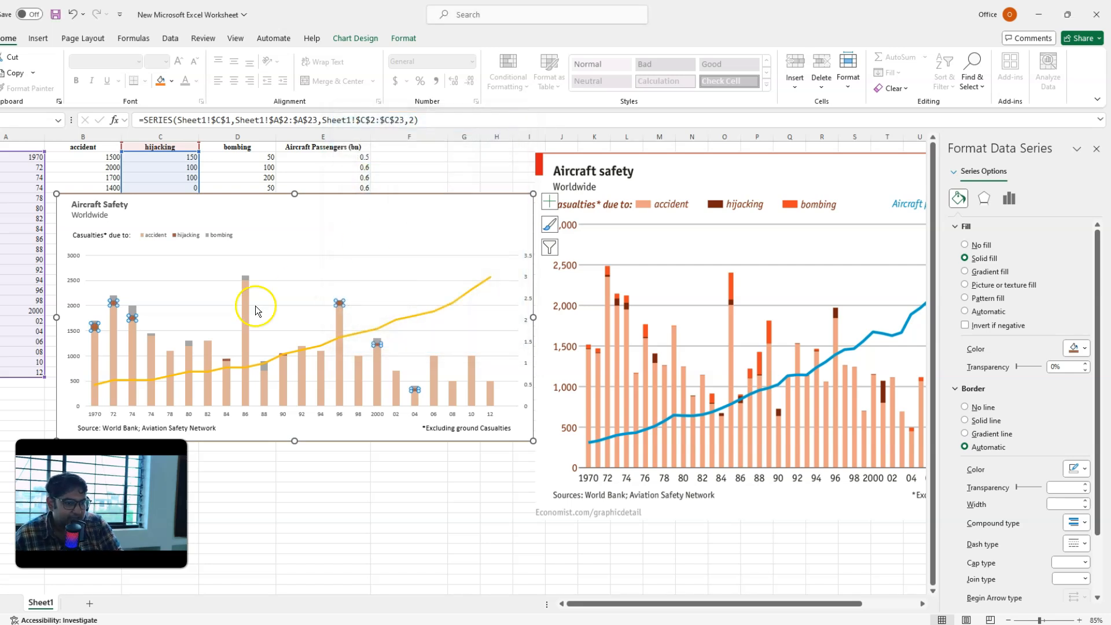
Step: Fill the bombing series with the custom solid orange-brown #C5691D, using the reference picture's legend as a guide
{"action": "left_click", "coordinate": [422, 202]}
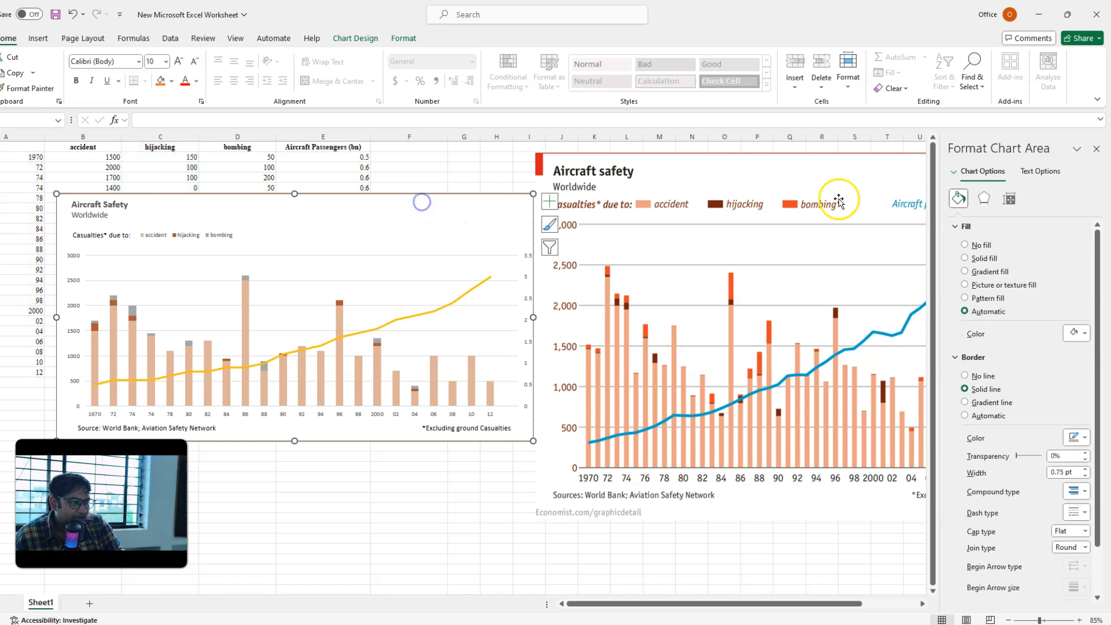
{"action": "left_click", "coordinate": [114, 299]}
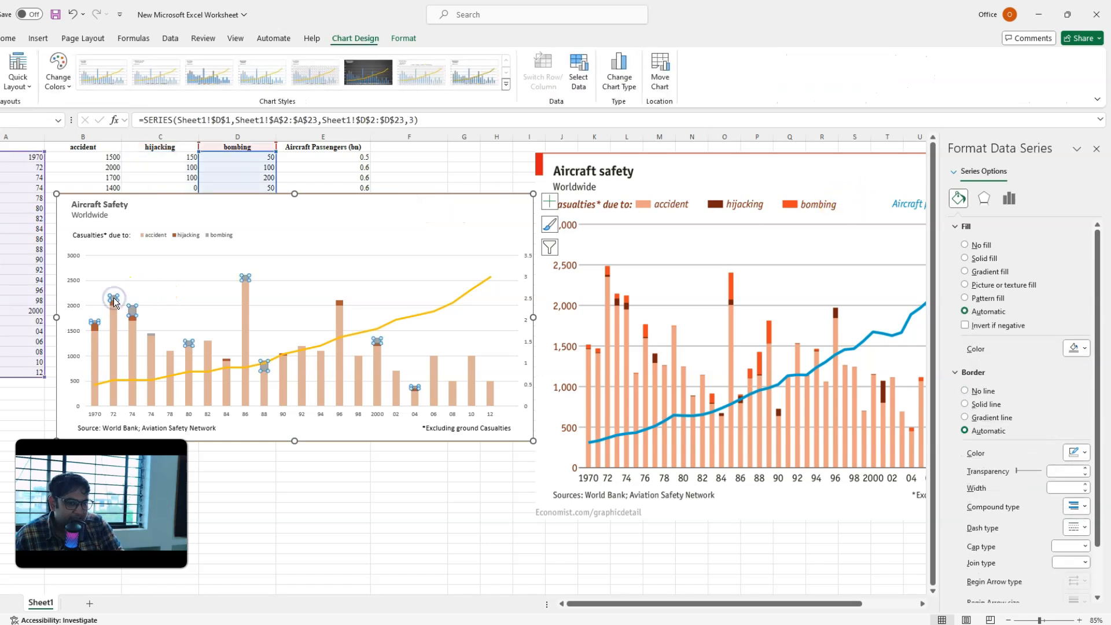
{"action": "left_click", "coordinate": [983, 258]}
{"action": "left_click", "coordinate": [1078, 348]}
{"action": "left_click", "coordinate": [1030, 515]}
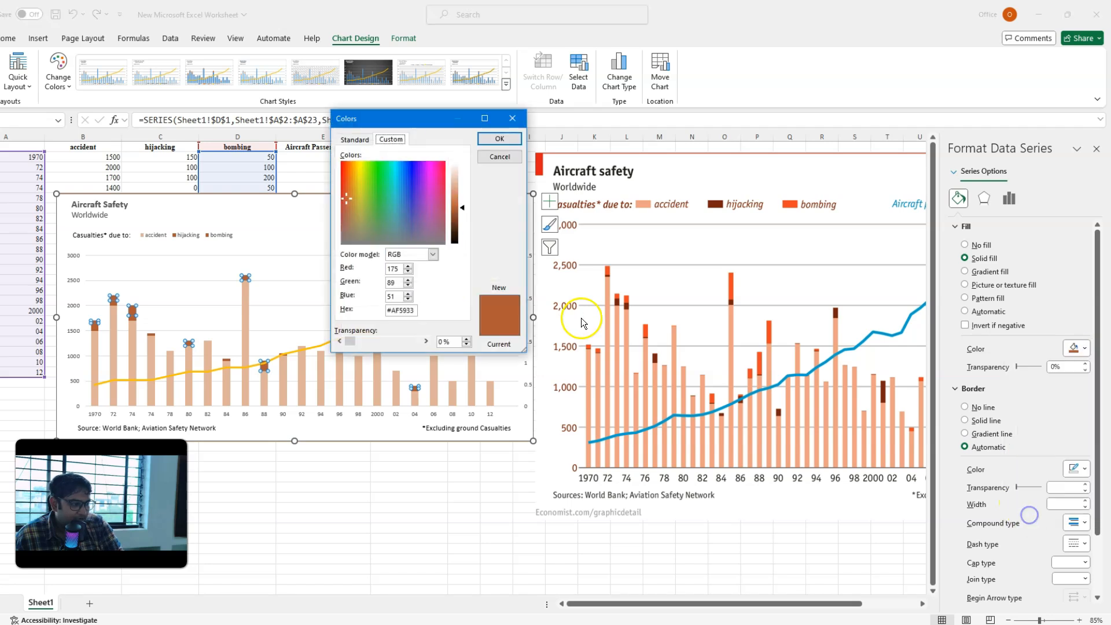
{"action": "left_click_drag", "start_coordinate": [343, 196], "coordinate": [348, 185]}
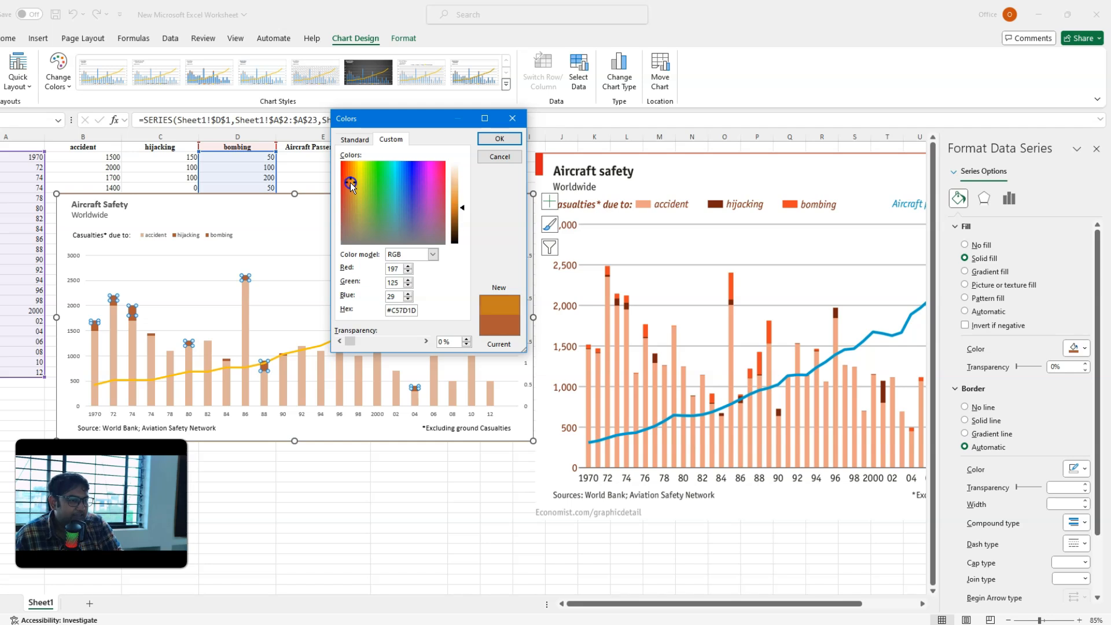
{"action": "left_click", "coordinate": [499, 139]}
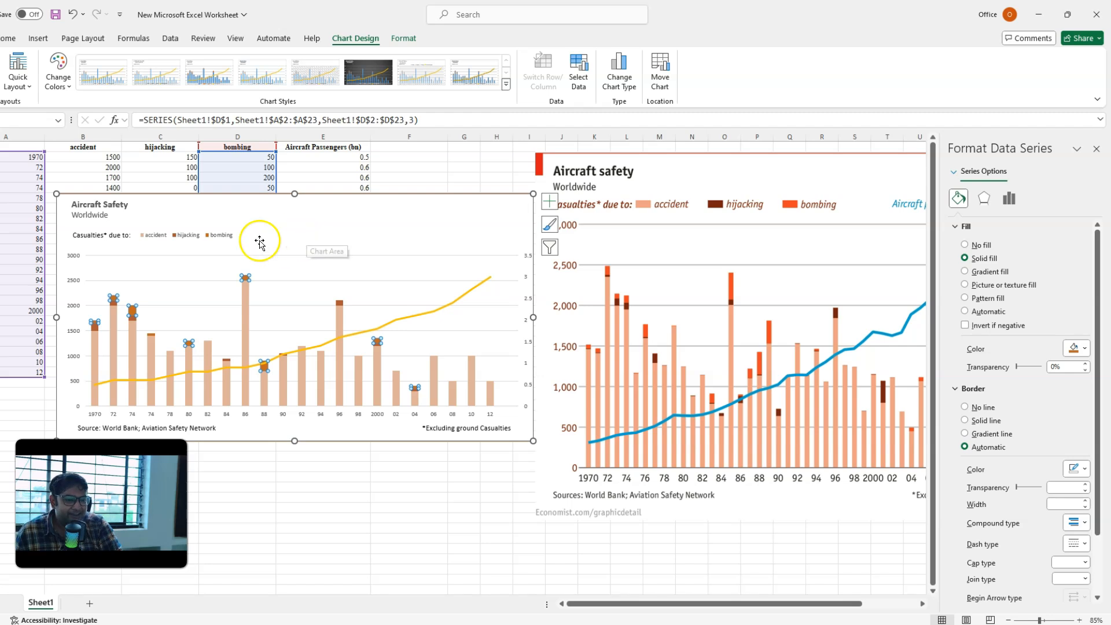
{"action": "left_click", "coordinate": [220, 235]}
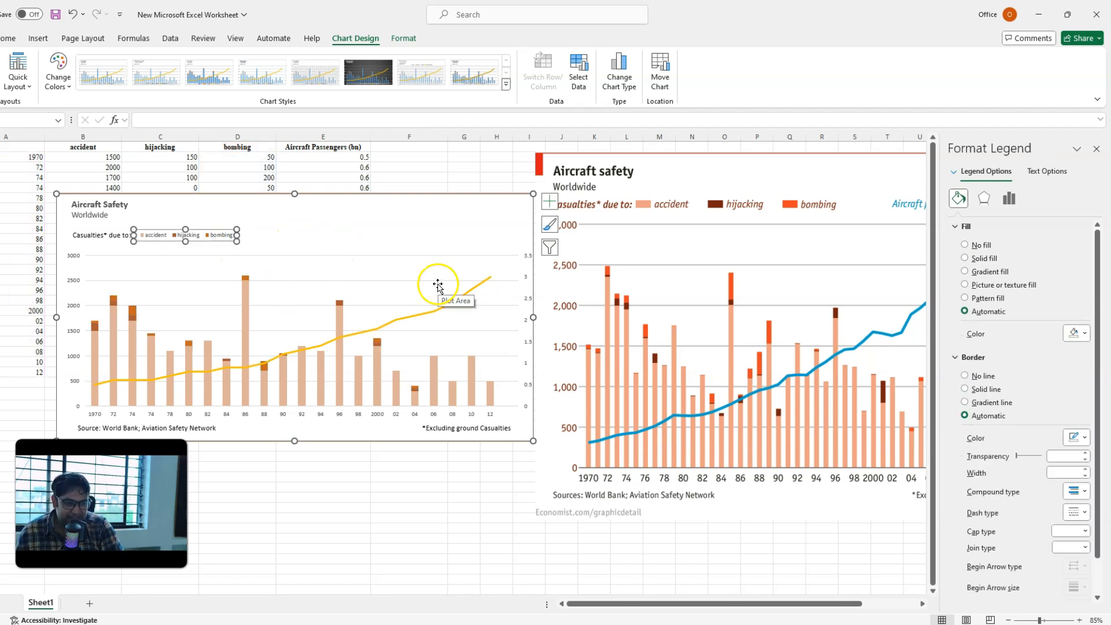
{"action": "left_click", "coordinate": [633, 243]}
{"action": "left_click", "coordinate": [363, 220]}
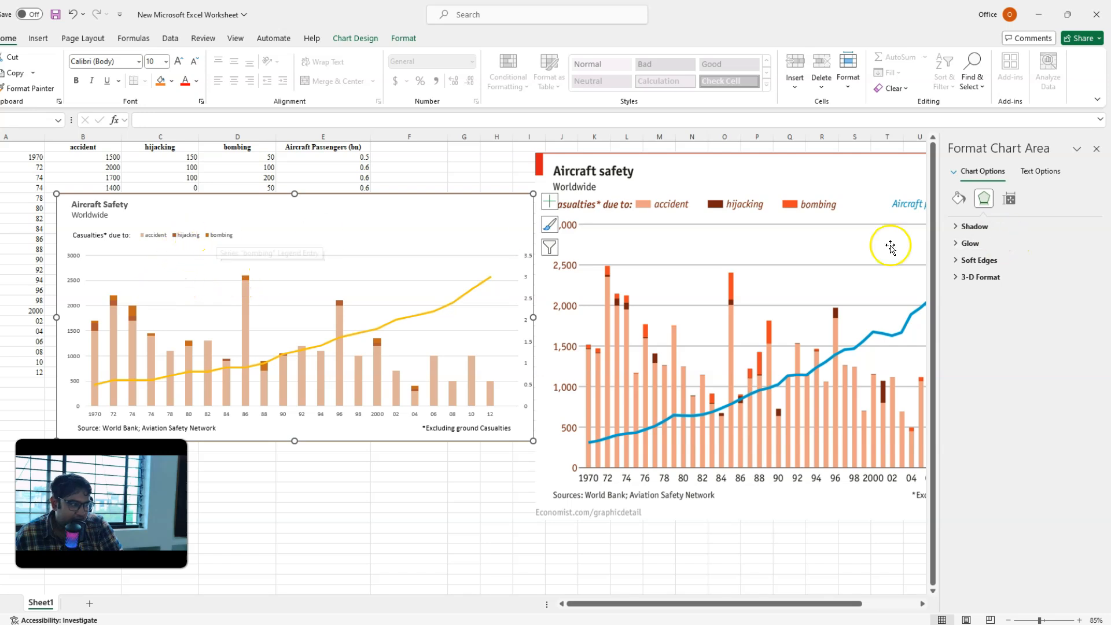
Step: Fill only the 1972 bombing data point with the custom orange-red #E84938 to approximate the reference's bombing colour
{"action": "left_click", "coordinate": [114, 298]}
{"action": "left_click", "coordinate": [114, 298]}
{"action": "left_click", "coordinate": [958, 198]}
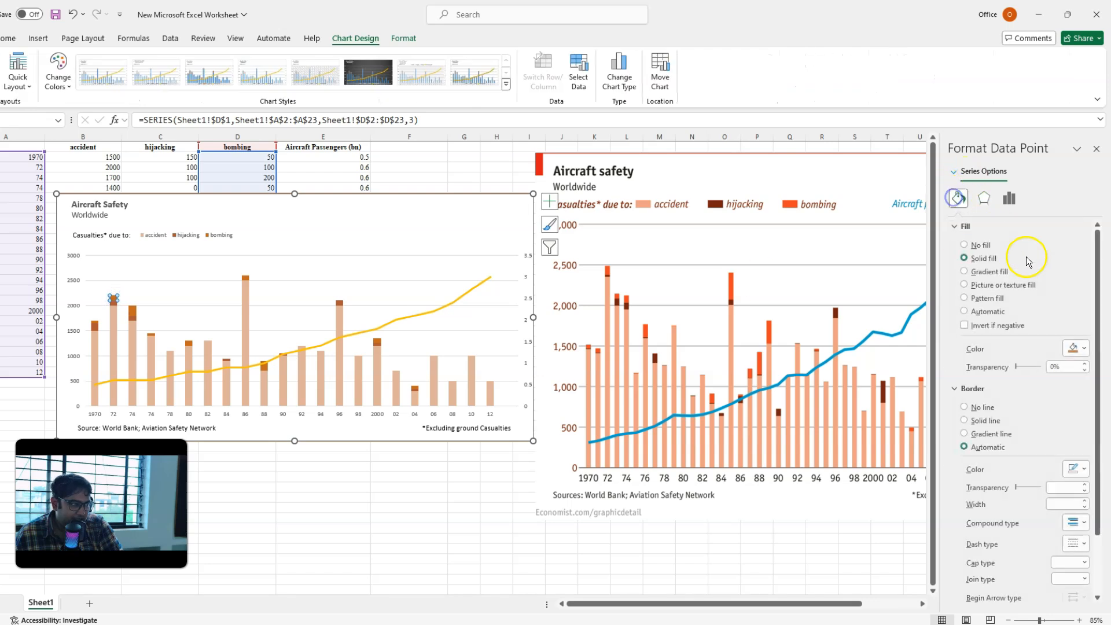
{"action": "left_click", "coordinate": [1083, 348]}
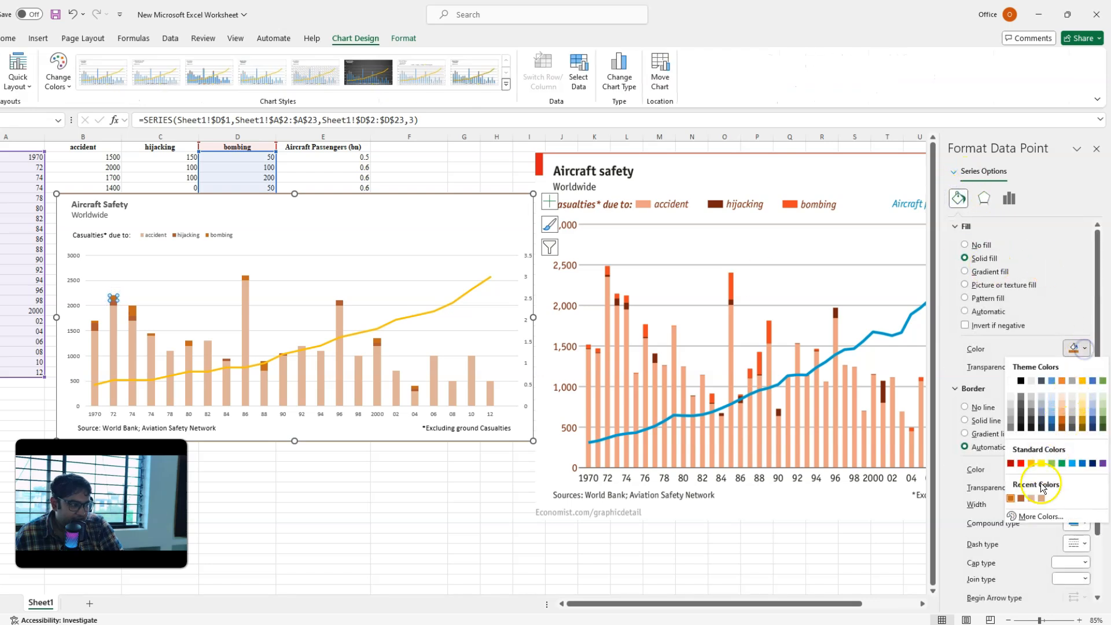
{"action": "left_click", "coordinate": [1040, 516]}
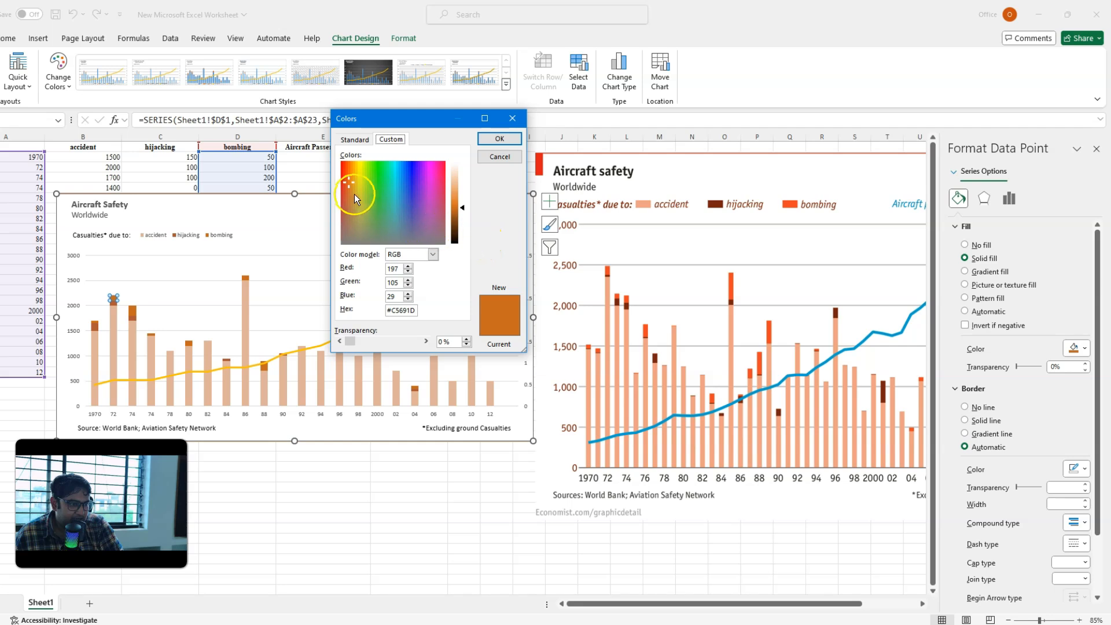
{"action": "left_click_drag", "start_coordinate": [346, 182], "coordinate": [342, 178]}
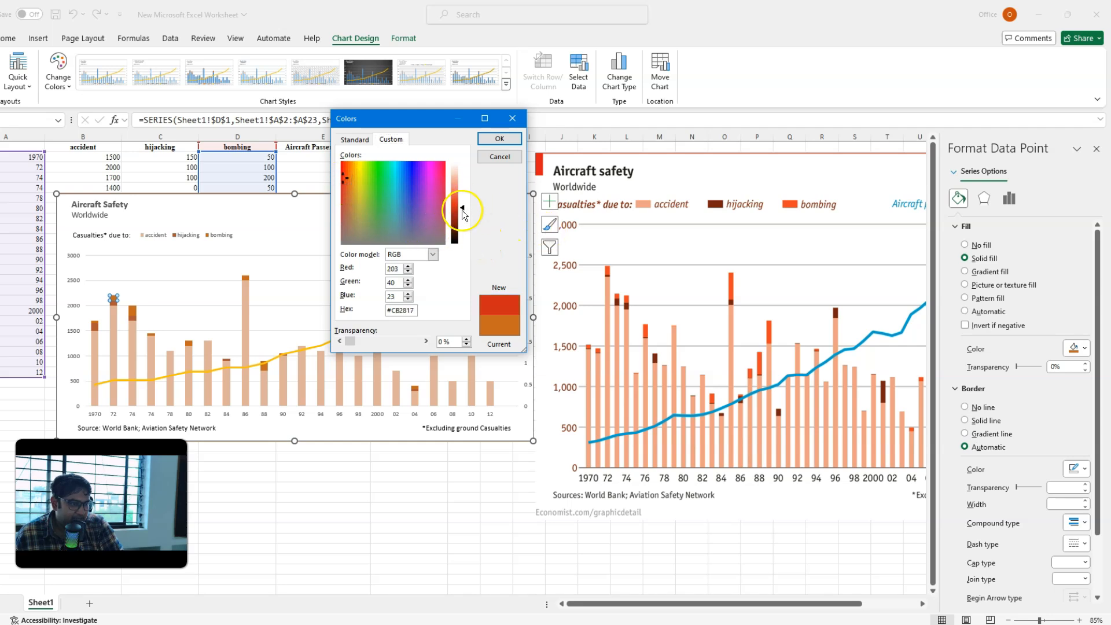
{"action": "left_click_drag", "start_coordinate": [463, 210], "coordinate": [463, 198]}
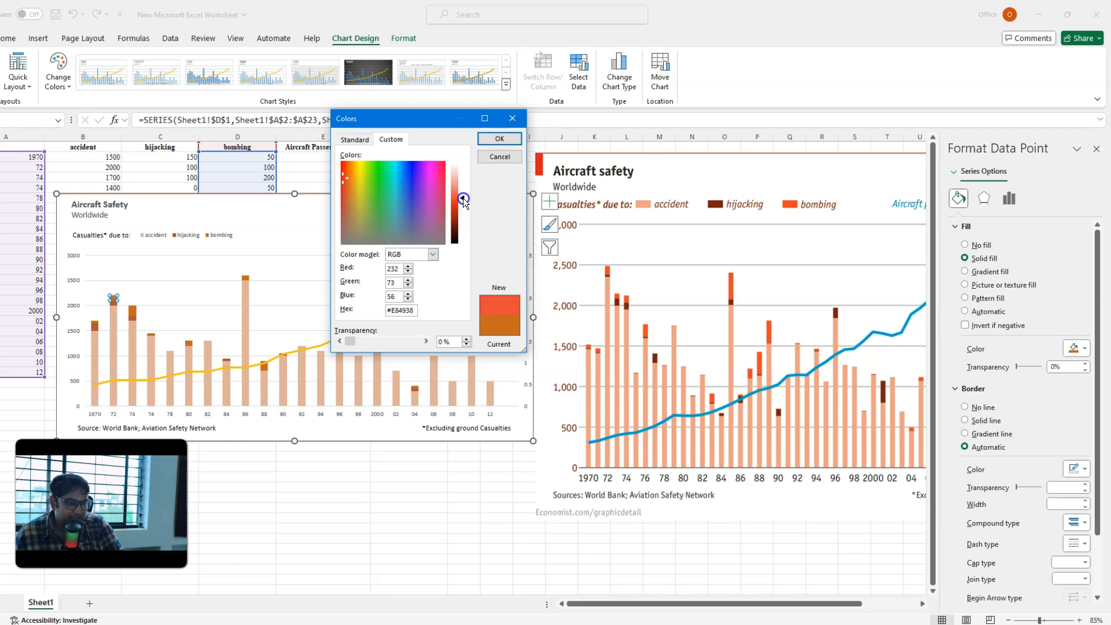
{"action": "left_click", "coordinate": [509, 138]}
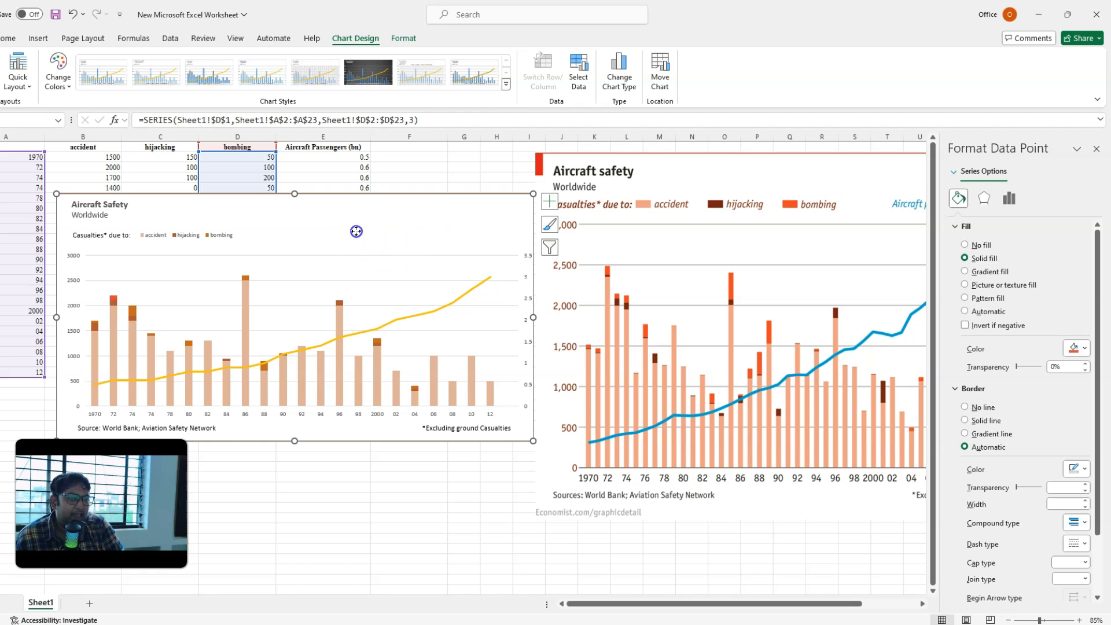
{"action": "left_click", "coordinate": [410, 270]}
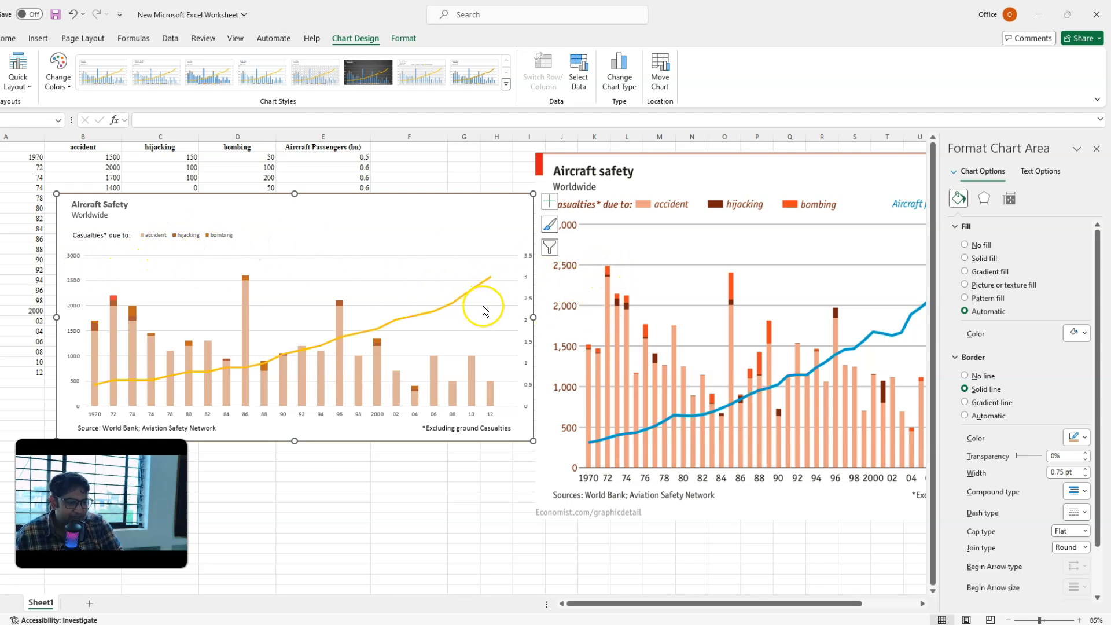
Step: Move the reference picture over the chart to compare their layouts, and shift it to uncover the chart's legend and primary axis
{"action": "left_click", "coordinate": [724, 234]}
{"action": "left_click_drag", "start_coordinate": [724, 234], "coordinate": [740, 265]}
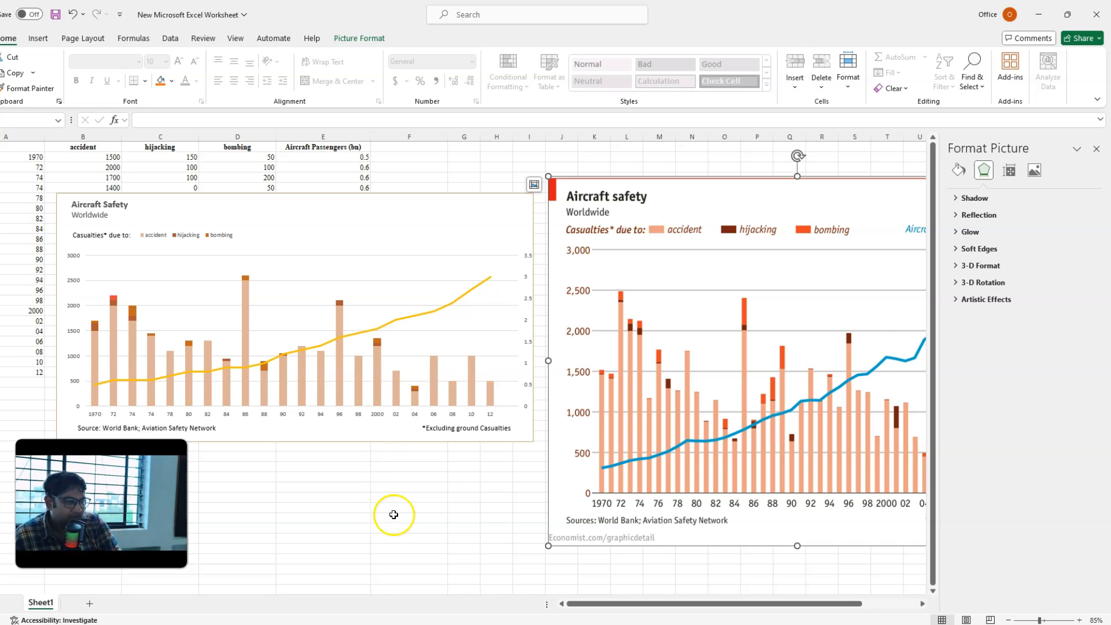
{"action": "left_click_drag", "start_coordinate": [860, 338], "coordinate": [359, 322]}
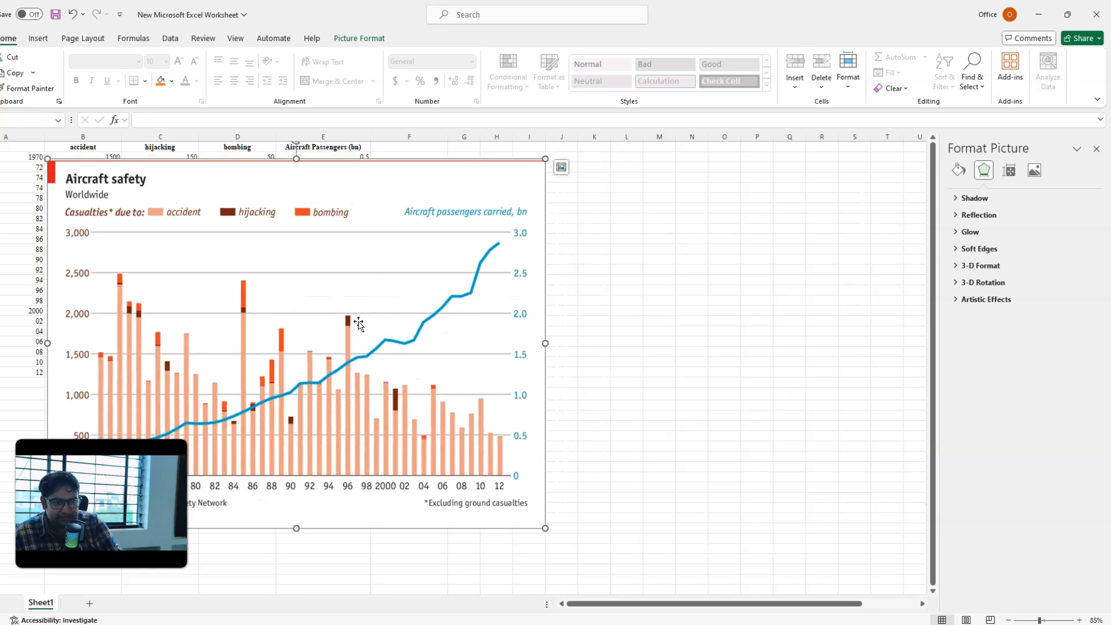
{"action": "left_click_drag", "start_coordinate": [221, 325], "coordinate": [513, 324]}
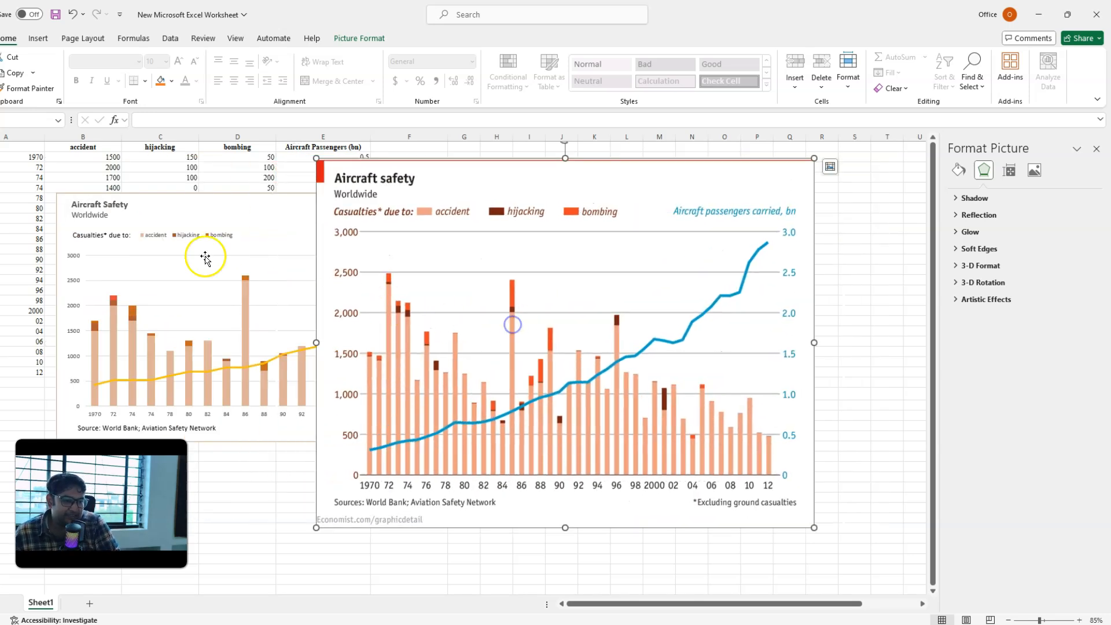
{"action": "left_click", "coordinate": [203, 201]}
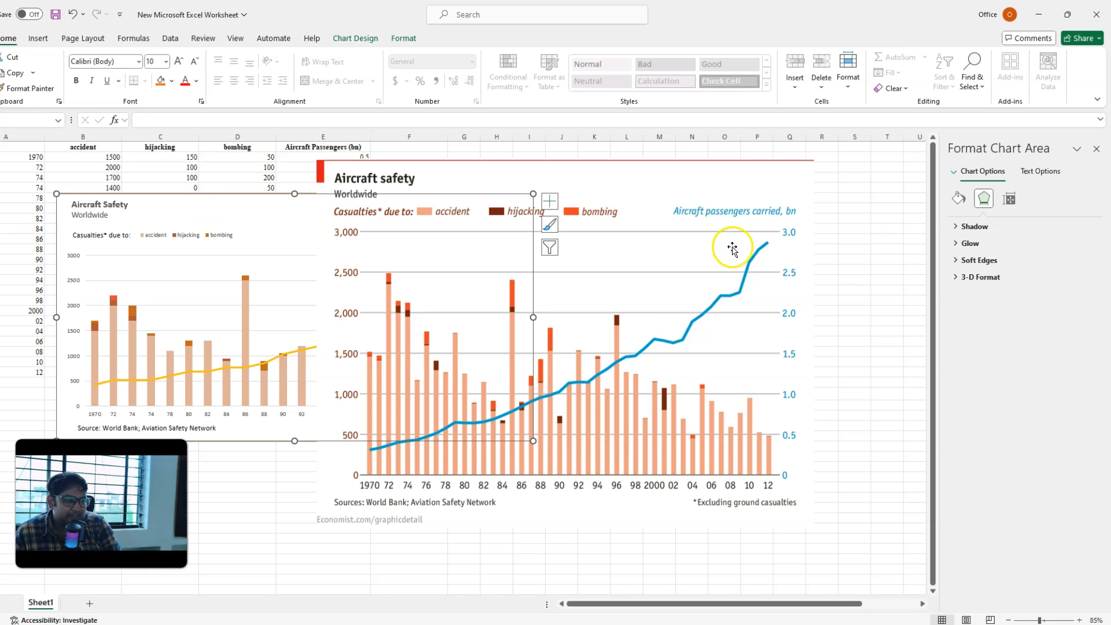
{"action": "left_click", "coordinate": [594, 188]}
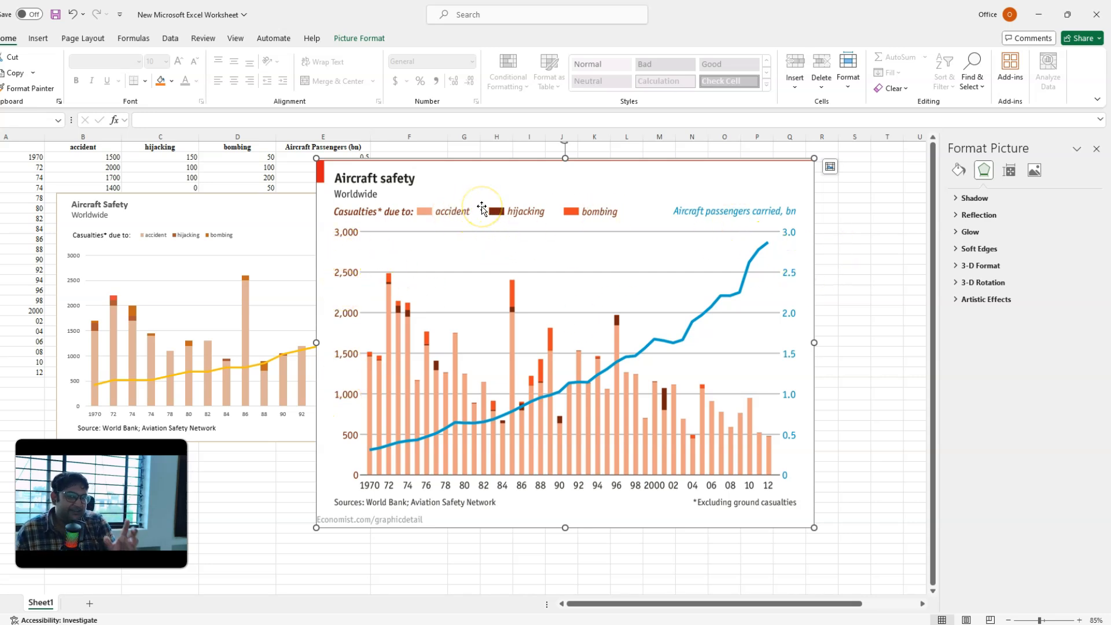
Step: Enlarge the chart legend's text so its proportions come closer to the reference legend
{"action": "left_click", "coordinate": [160, 235]}
{"action": "left_click", "coordinate": [180, 60]}
{"action": "left_click", "coordinate": [180, 60]}
{"action": "left_click", "coordinate": [181, 60]}
{"action": "left_click", "coordinate": [181, 59]}
{"action": "left_click", "coordinate": [181, 59]}
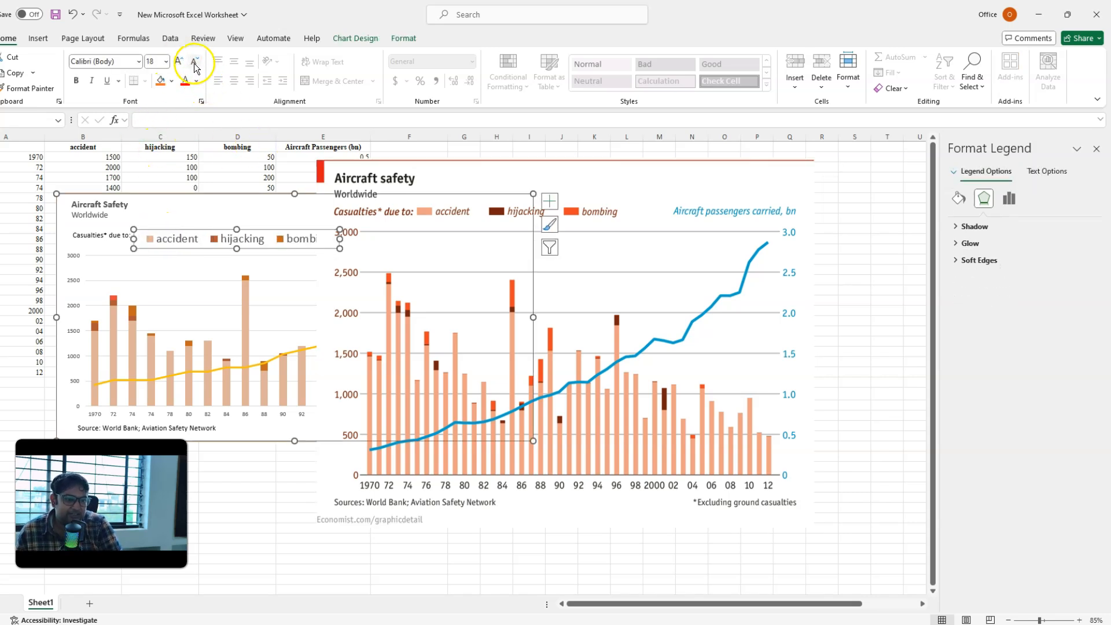
{"action": "left_click", "coordinate": [194, 63]}
Step: Enlarge the primary vertical axis labels and set the horizontal year axis labels to 12 pt
{"action": "left_click", "coordinate": [74, 315]}
{"action": "left_click", "coordinate": [74, 312]}
{"action": "left_click", "coordinate": [175, 61]}
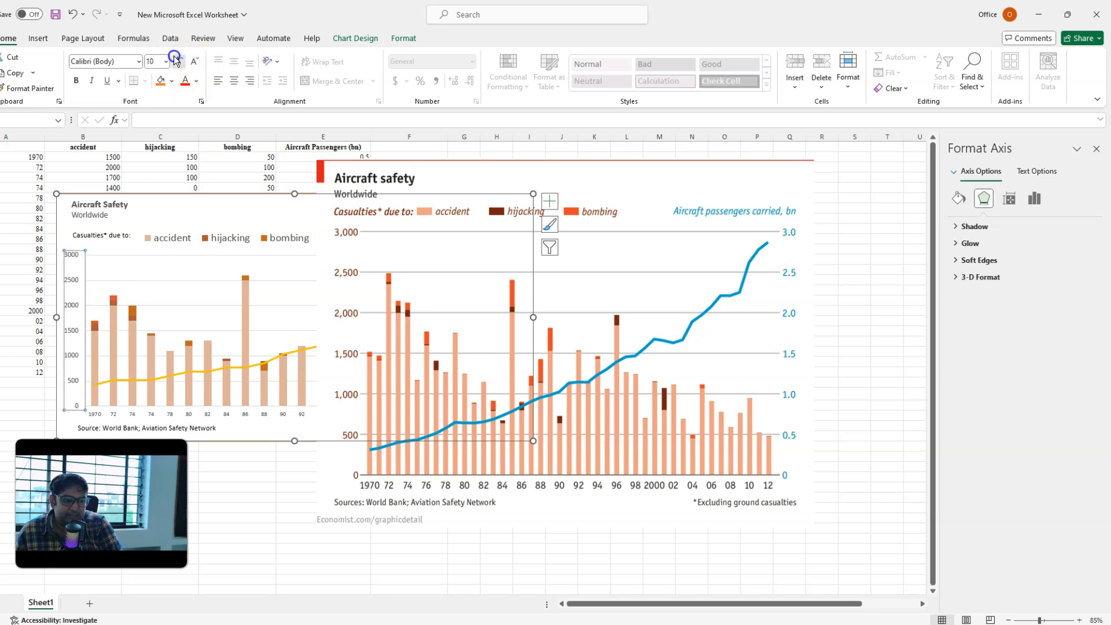
{"action": "left_click", "coordinate": [169, 413]}
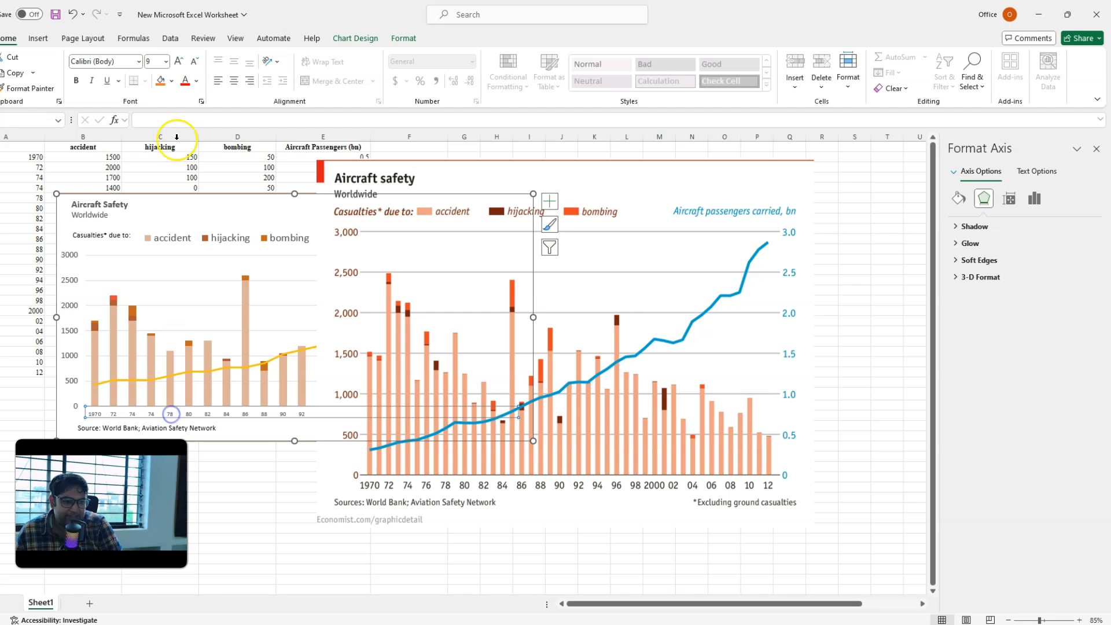
{"action": "left_click", "coordinate": [179, 61]}
{"action": "left_click", "coordinate": [179, 61]}
{"action": "left_click", "coordinate": [179, 61]}
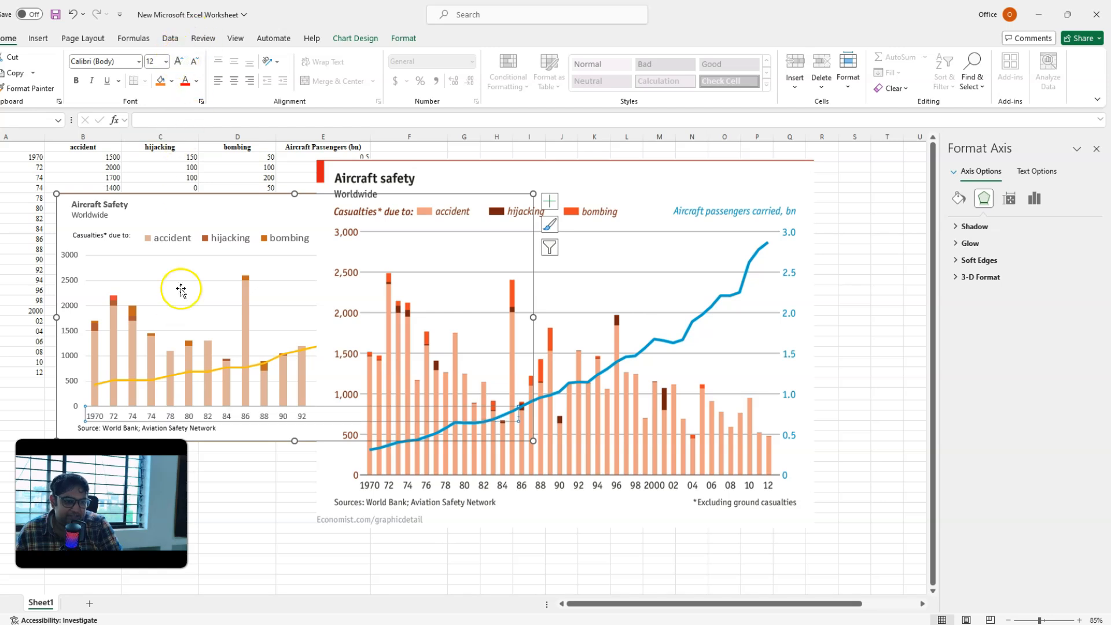
Step: Move the reference picture clear of the chart and enlarge the secondary axis labels
{"action": "left_click", "coordinate": [415, 235]}
{"action": "left_click_drag", "start_coordinate": [414, 236], "coordinate": [636, 249]}
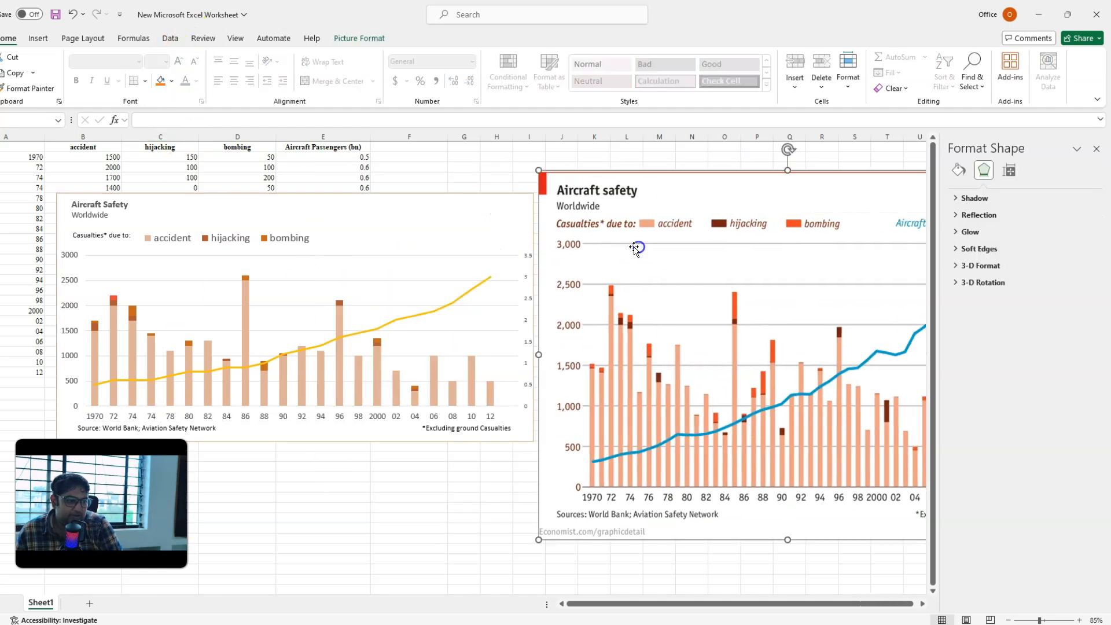
{"action": "left_click", "coordinate": [525, 296]}
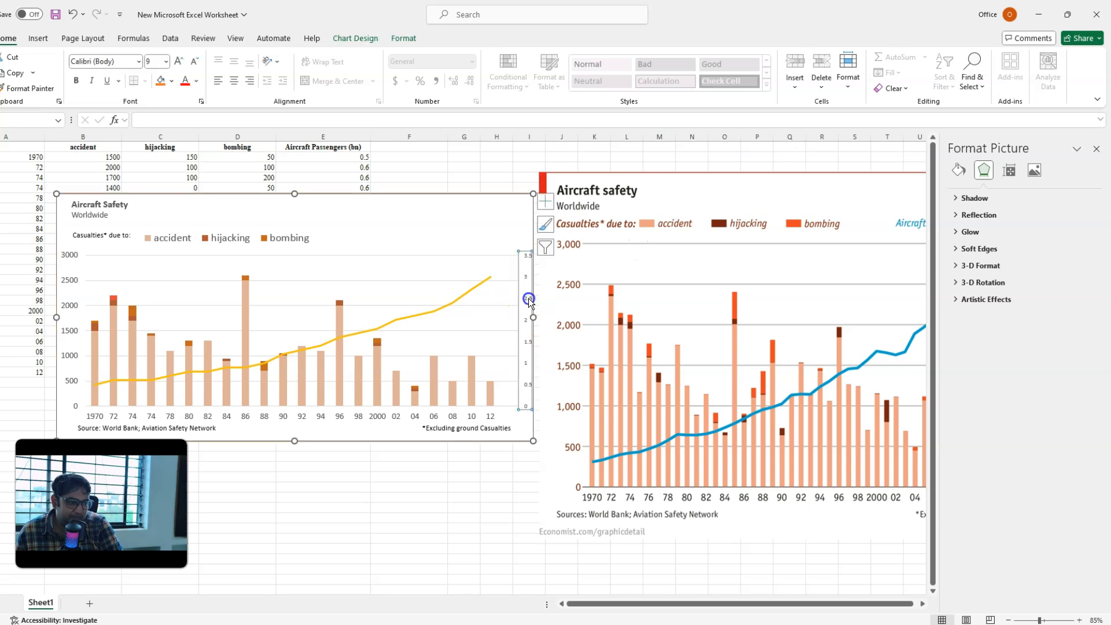
{"action": "left_click", "coordinate": [179, 60]}
{"action": "left_click", "coordinate": [179, 60]}
{"action": "left_click", "coordinate": [178, 61]}
{"action": "left_click", "coordinate": [179, 60]}
{"action": "left_click", "coordinate": [179, 61]}
Step: Narrow the plot area from both sides to leave more room for the enlarged vertical axis labels
{"action": "left_click", "coordinate": [470, 305]}
{"action": "left_click", "coordinate": [487, 316]}
{"action": "left_click_drag", "start_coordinate": [508, 331], "coordinate": [490, 331]}
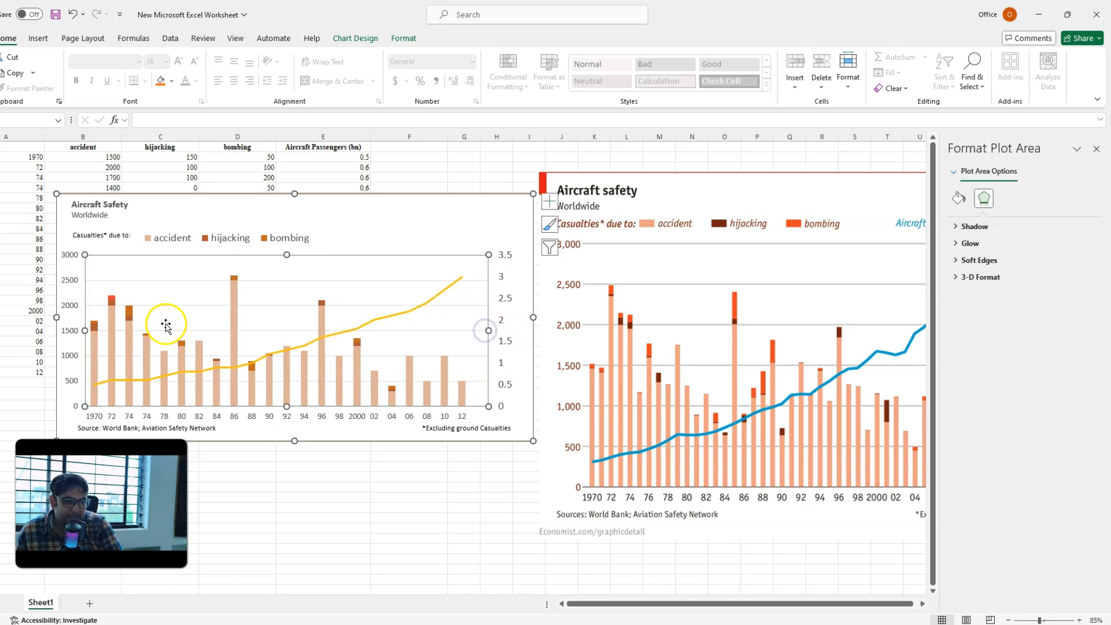
{"action": "left_click_drag", "start_coordinate": [85, 331], "coordinate": [87, 330]}
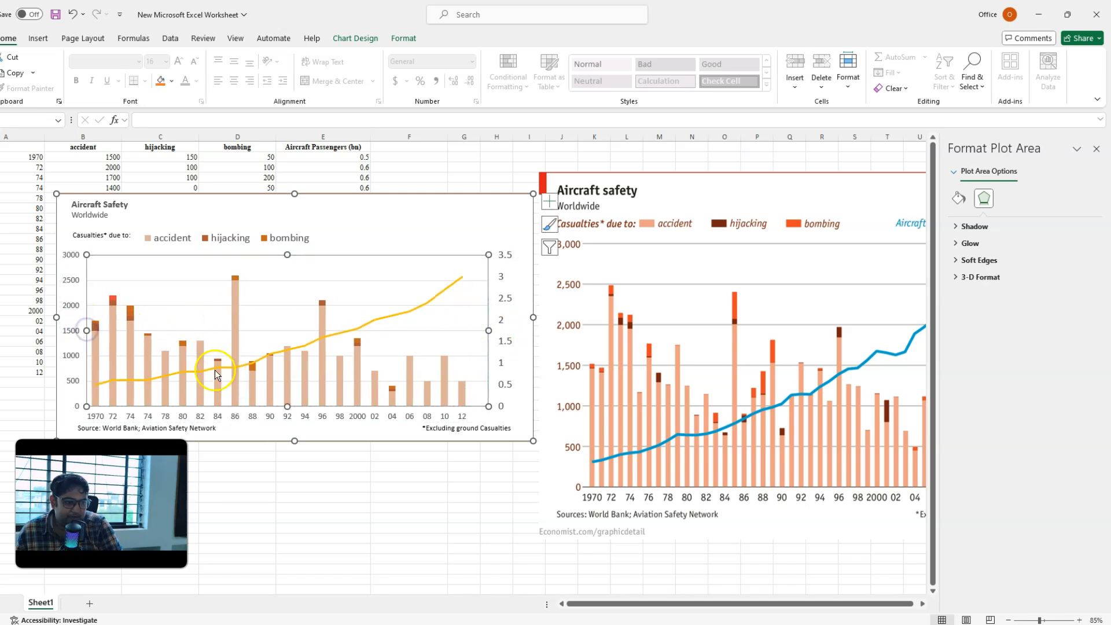